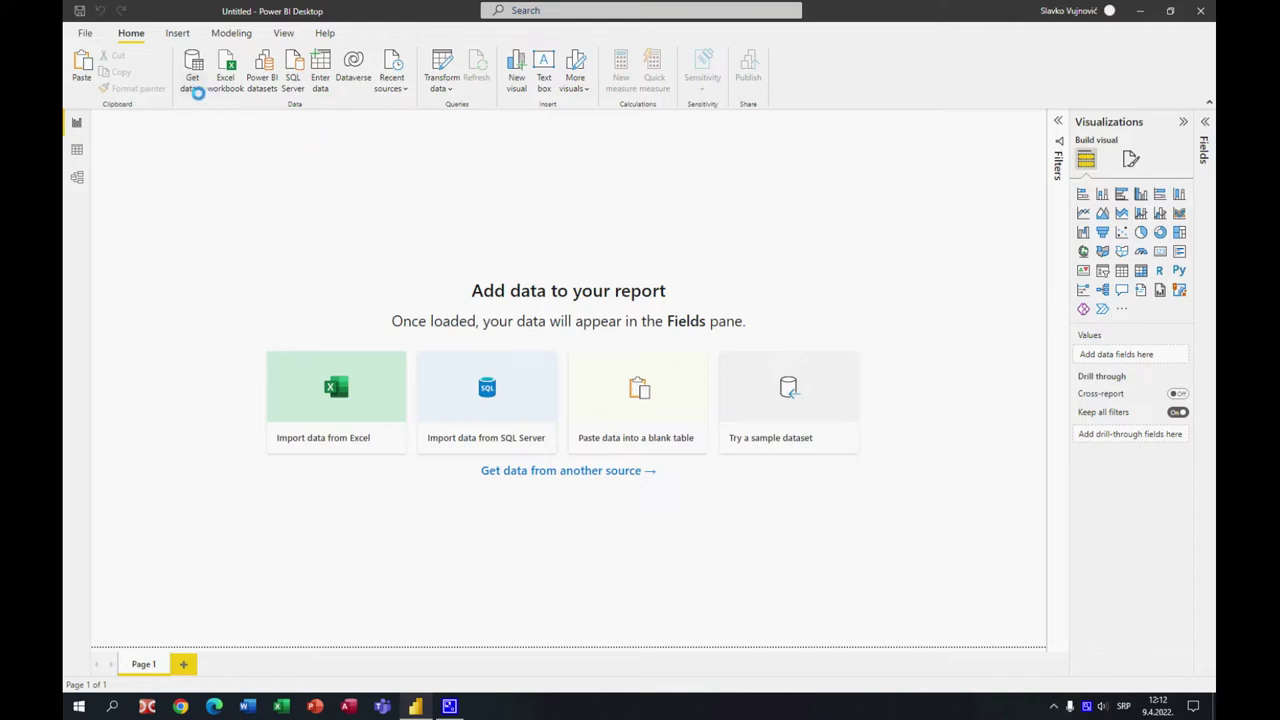
# - Connect to the MasterData.accdb Access database on the Desktop through Get data
pyautogui.click(197, 88)
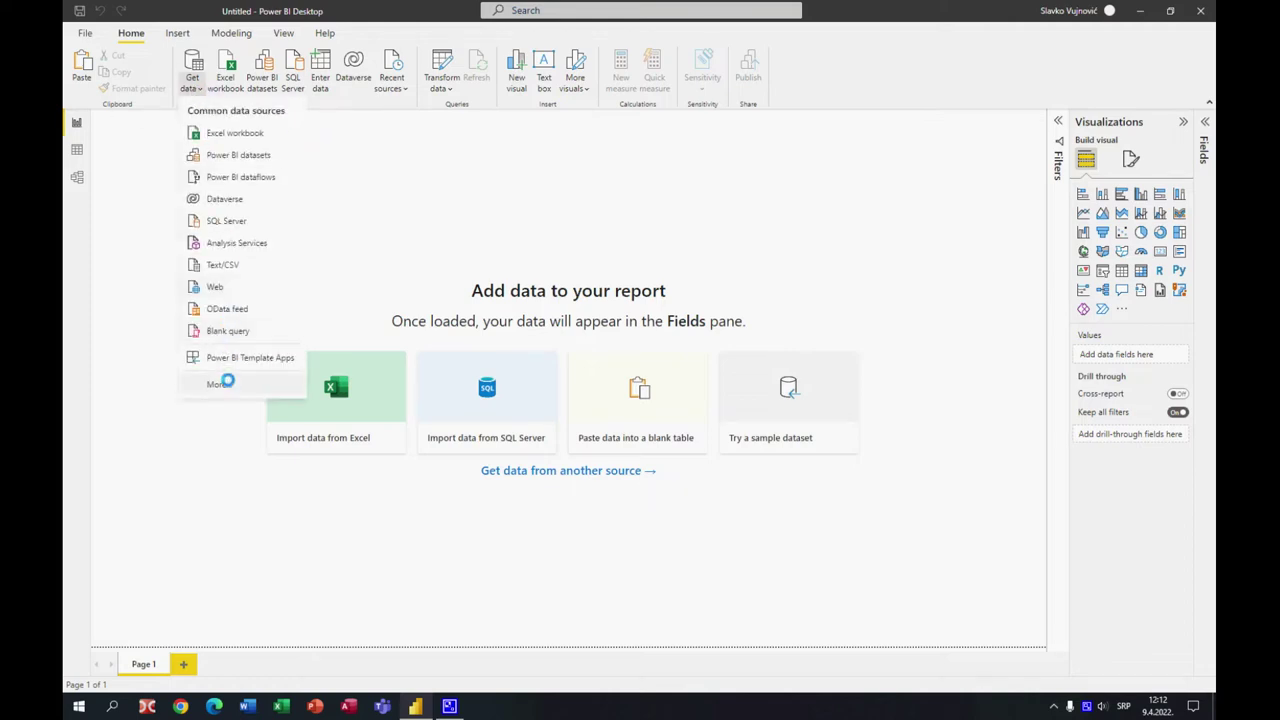
pyautogui.click(222, 384)
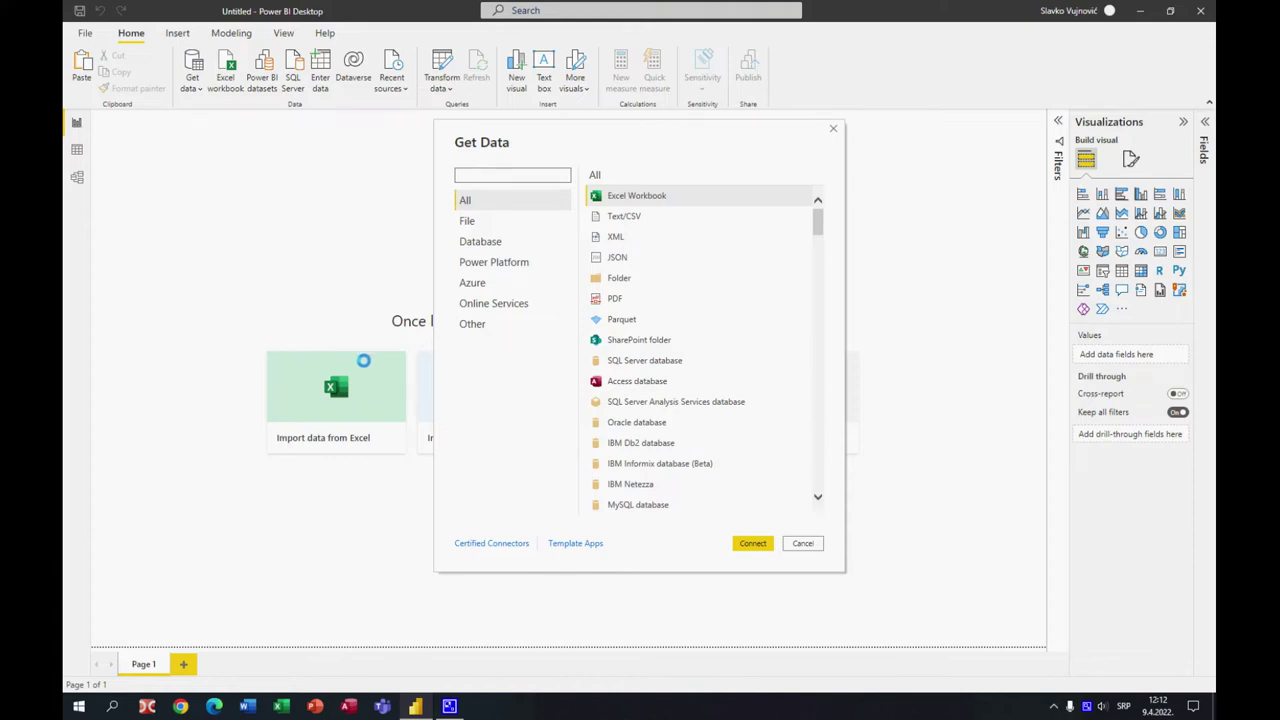
pyautogui.click(606, 383)
pyautogui.click(750, 543)
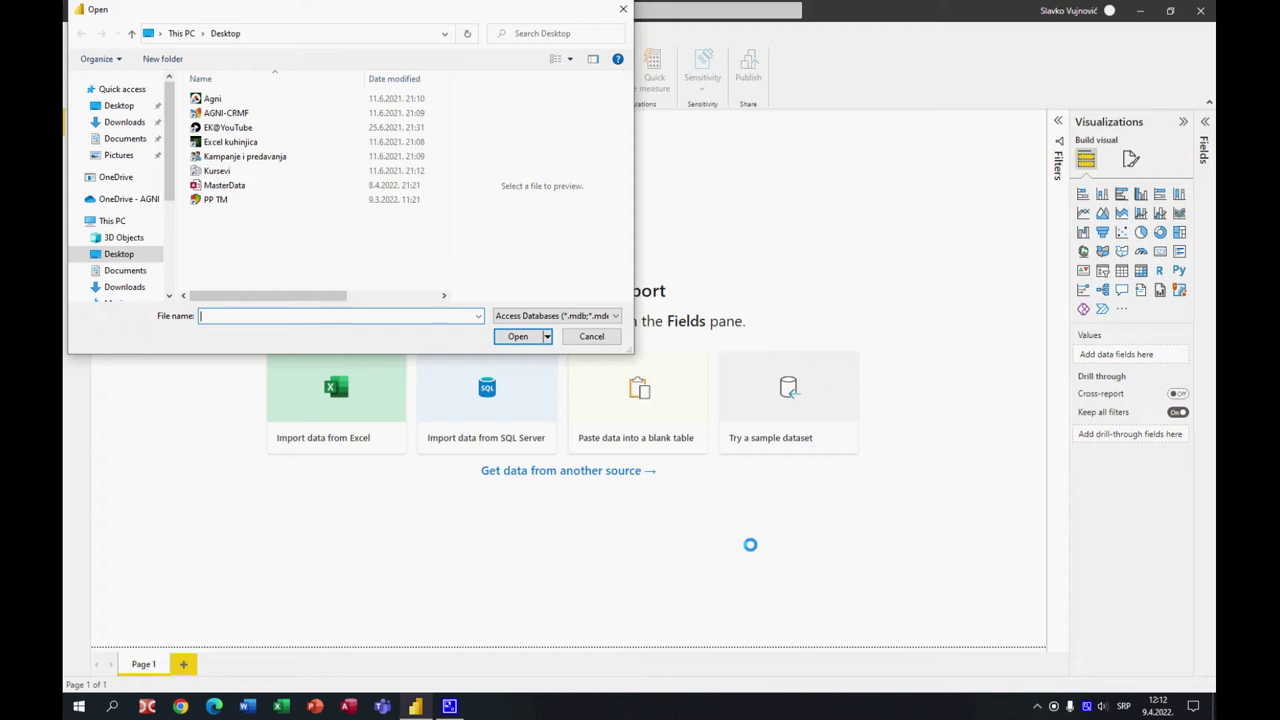
pyautogui.click(214, 186)
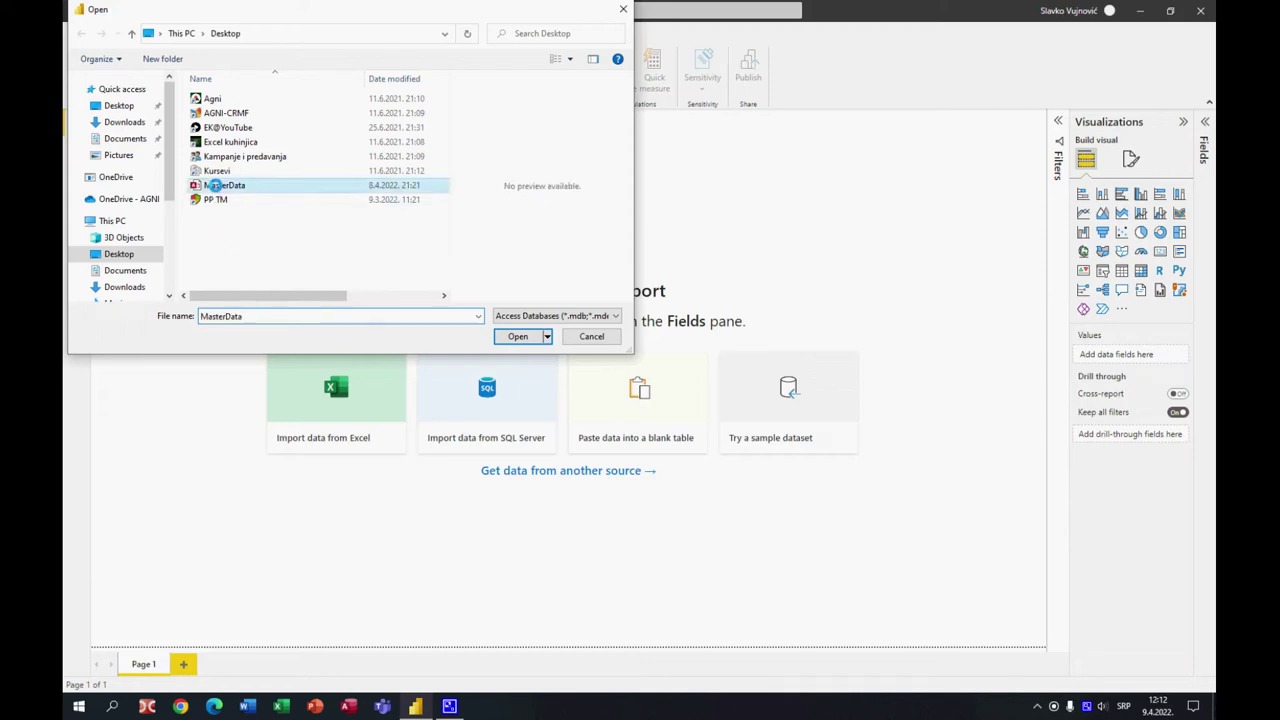
pyautogui.click(517, 336)
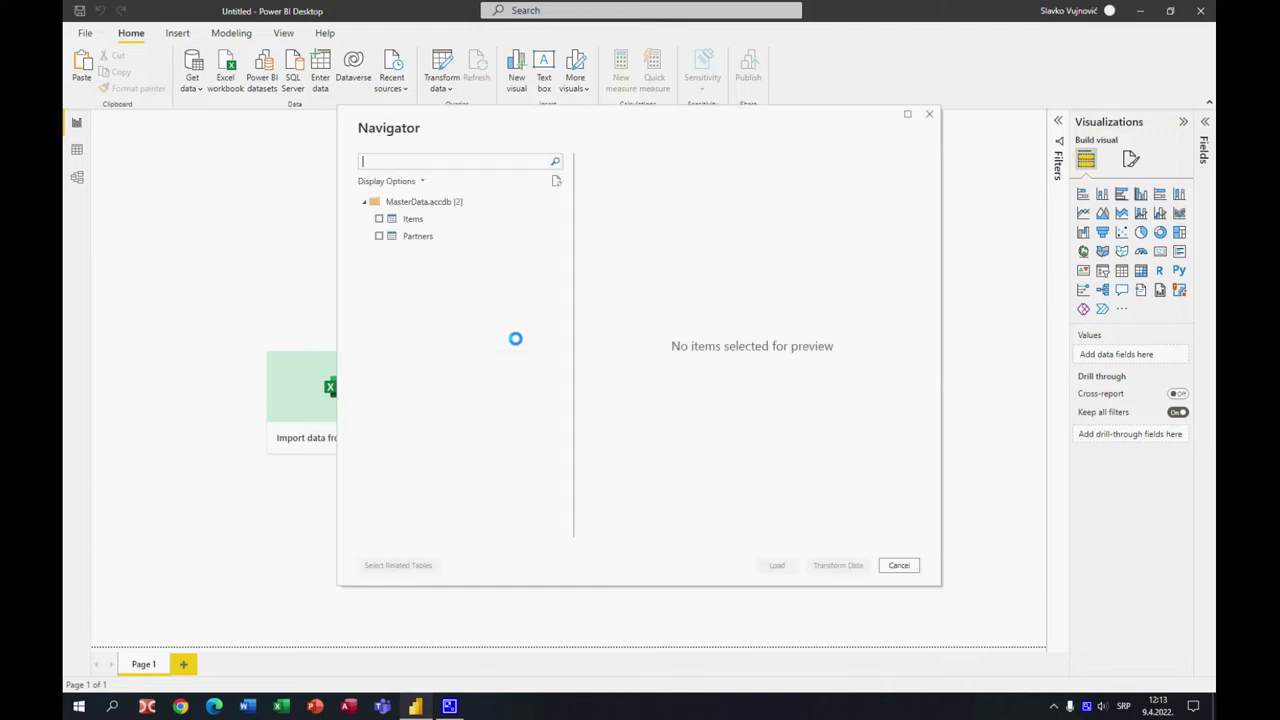
# - Select the Items and Partners tables in Navigator and choose Transform Data
pyautogui.click(378, 218)
pyautogui.click(378, 236)
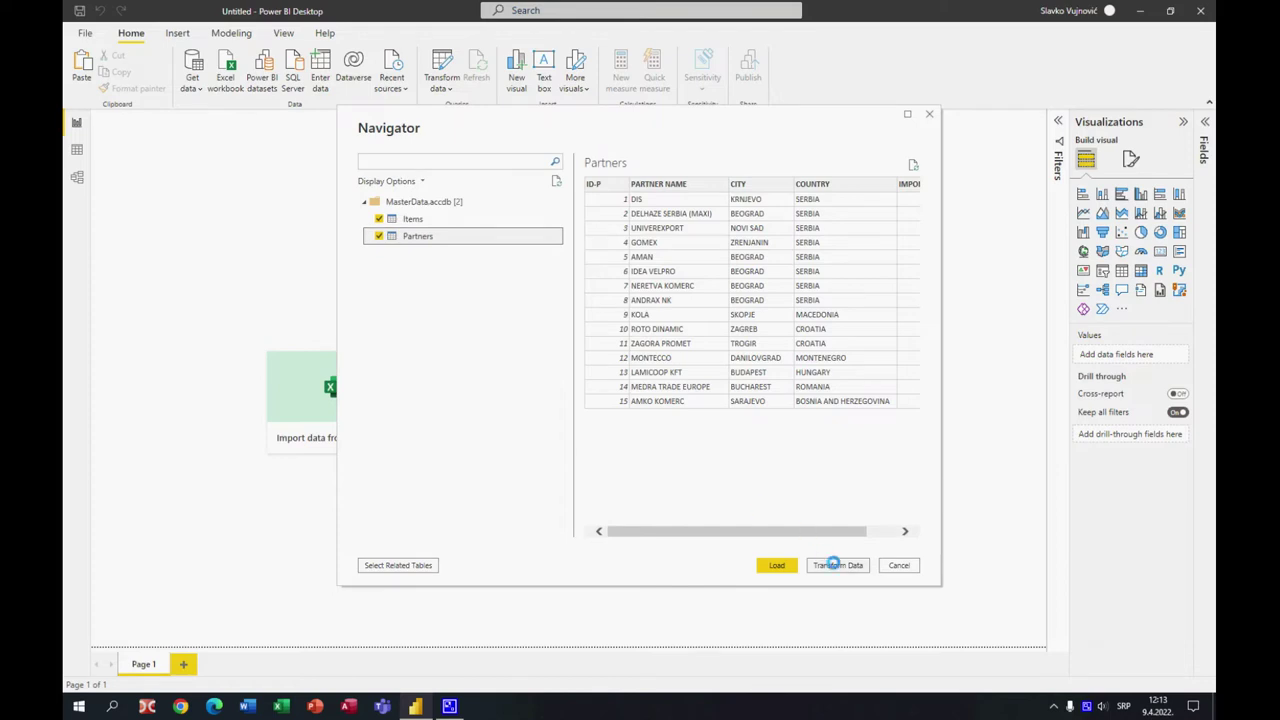
pyautogui.click(833, 565)
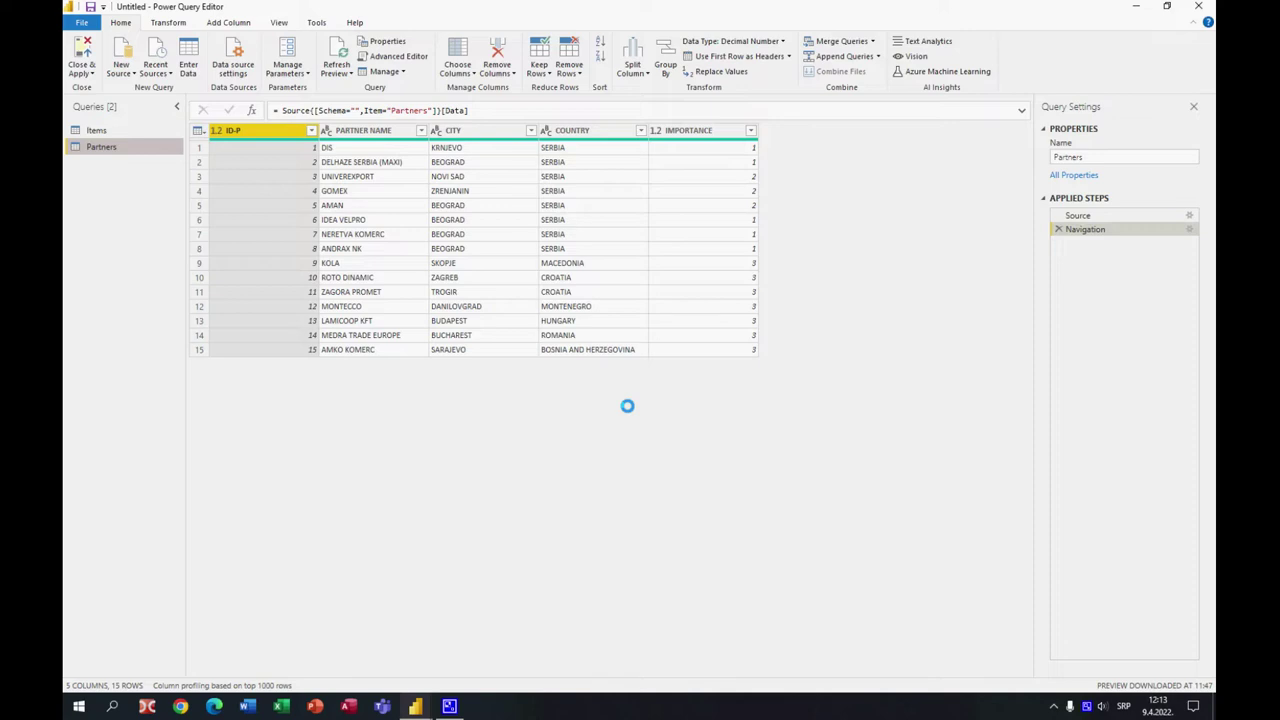
# - Show Column quality instead of Column profile for Items, checking SALES PRICE's empty value
pyautogui.click(93, 130)
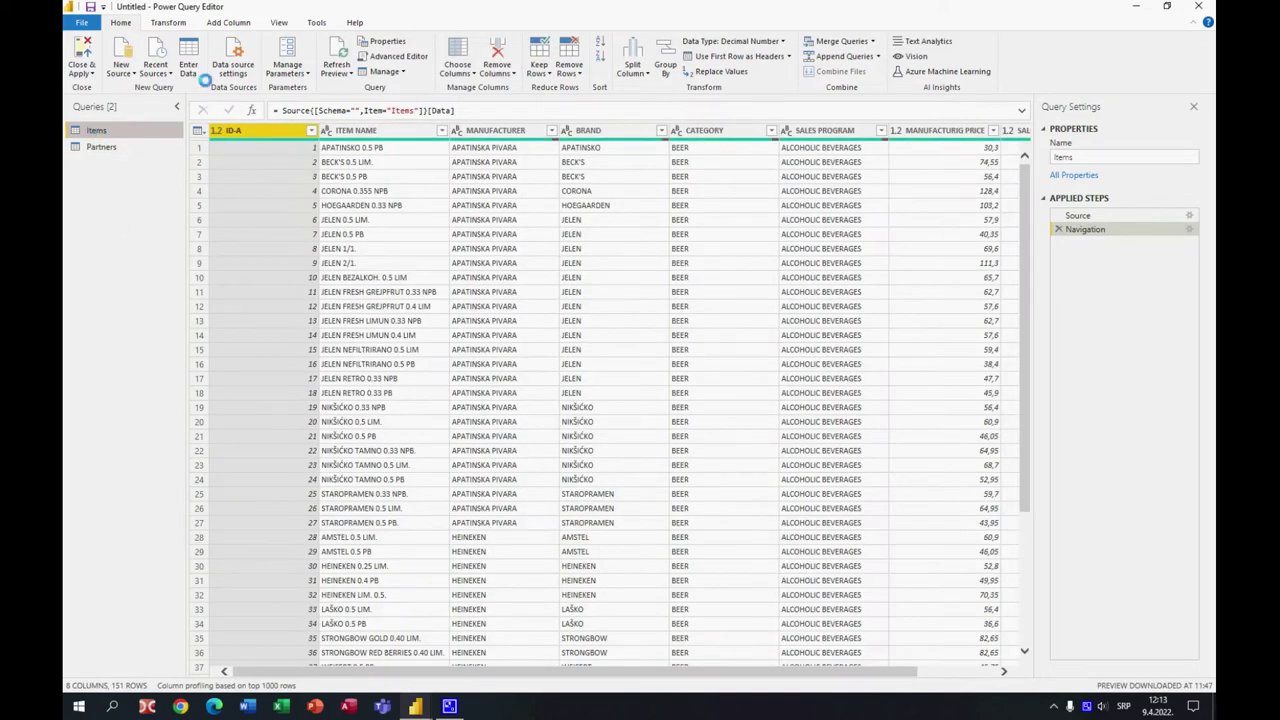
pyautogui.click(279, 22)
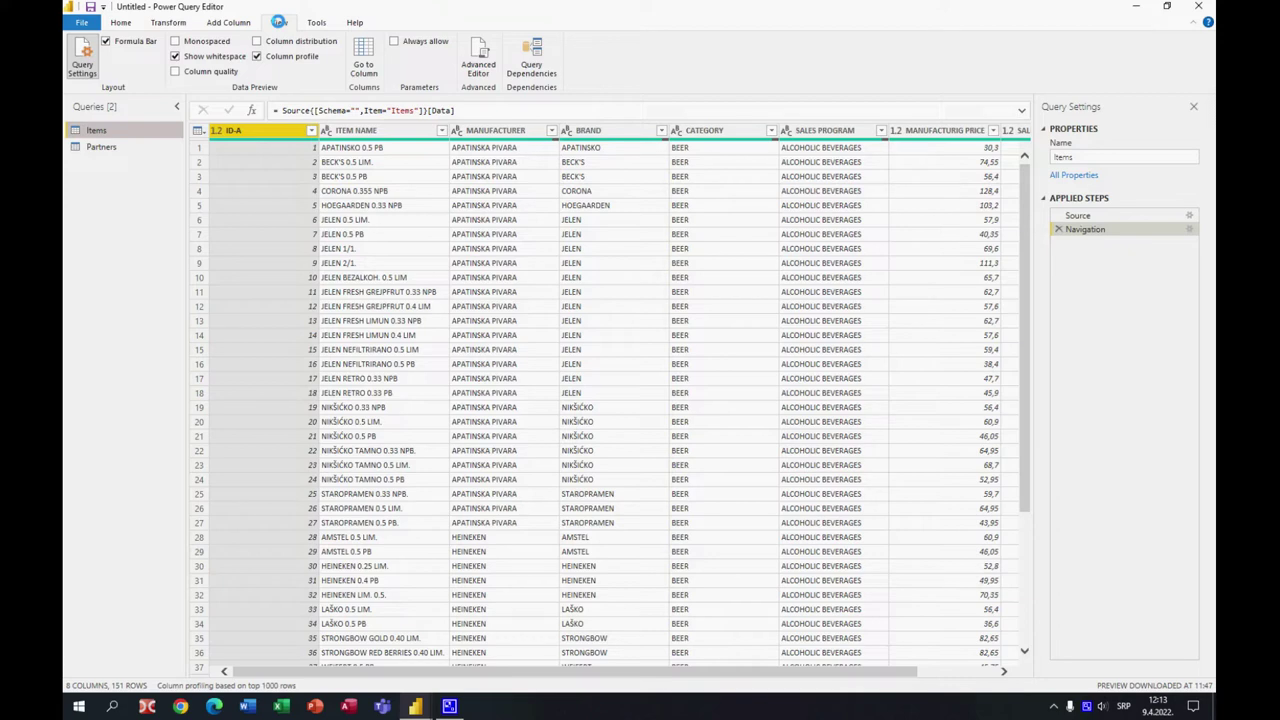
pyautogui.click(175, 72)
pyautogui.click(257, 56)
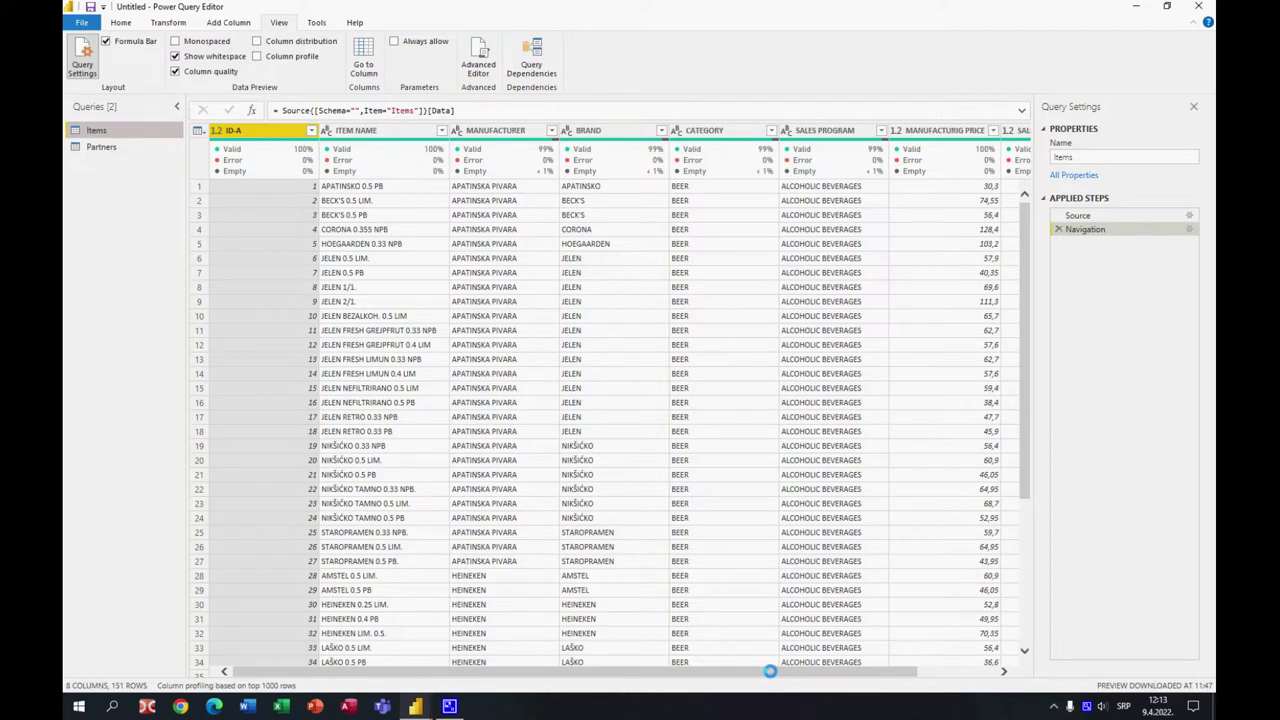
pyautogui.moveTo(769, 671); pyautogui.dragTo(850, 671)
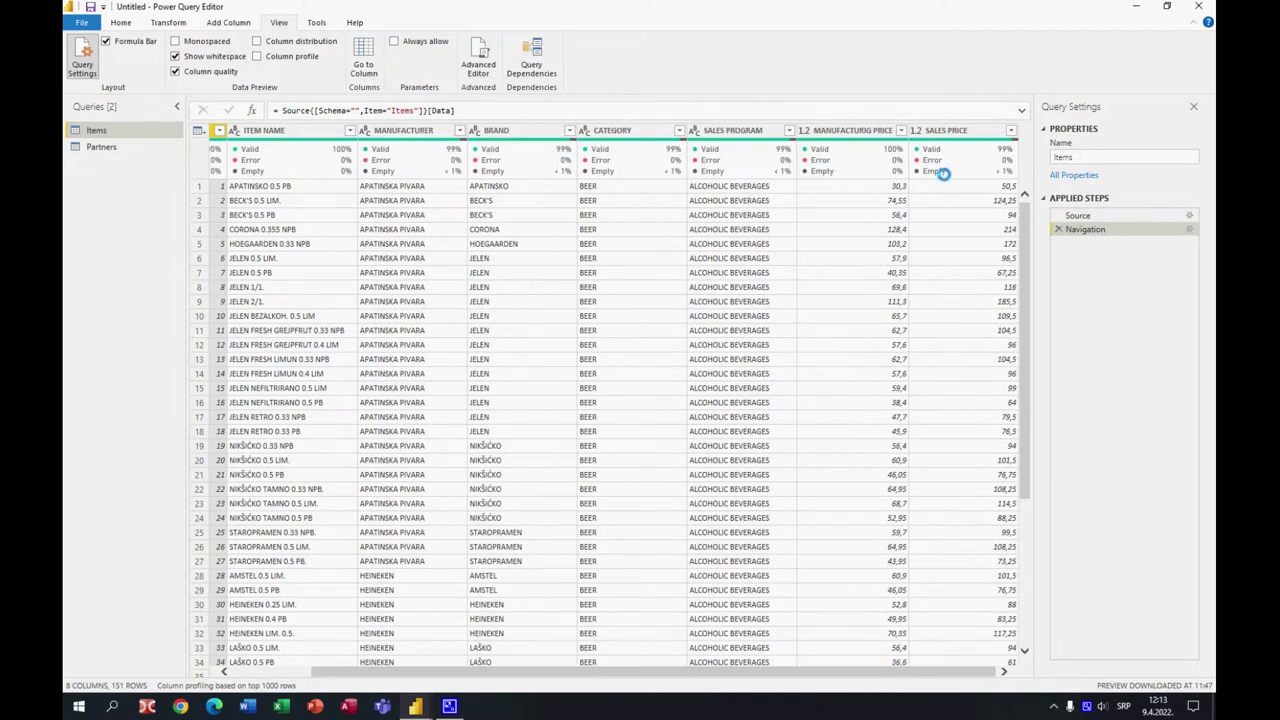
pyautogui.moveTo(943, 174)
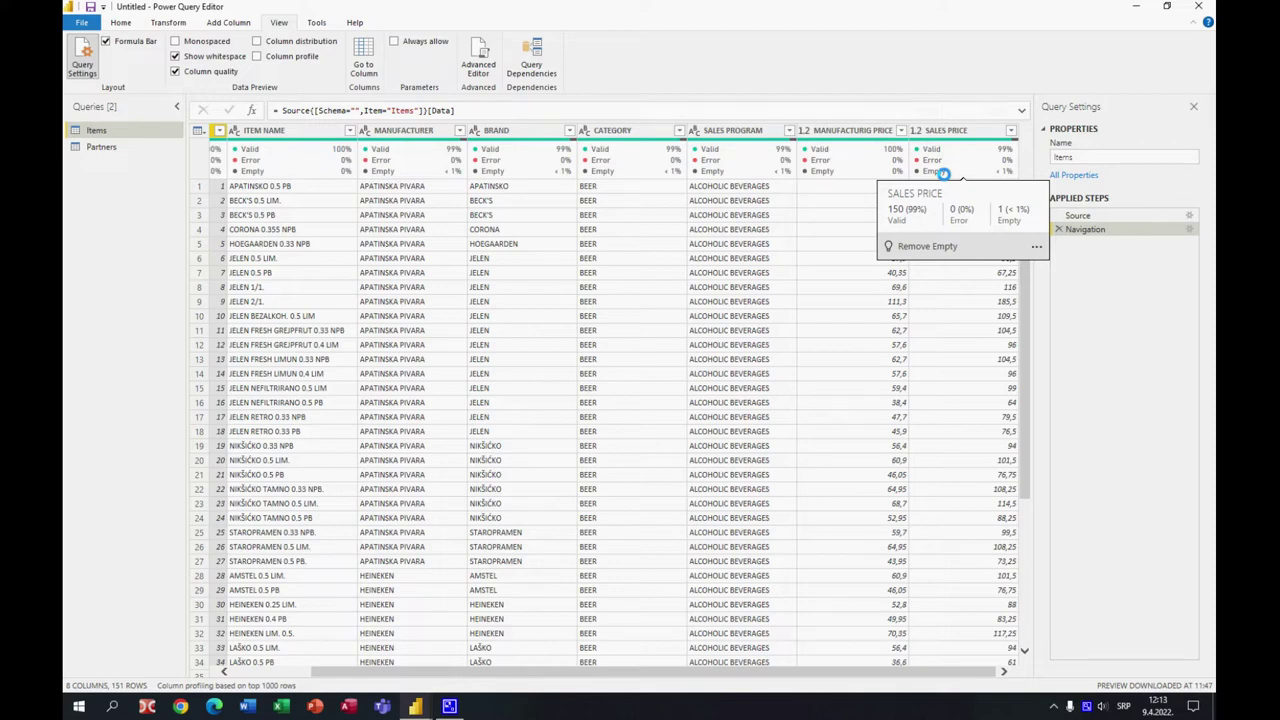
# - Filter SALES PRICE to only (null) values, then clear the filter again
pyautogui.click(1010, 130)
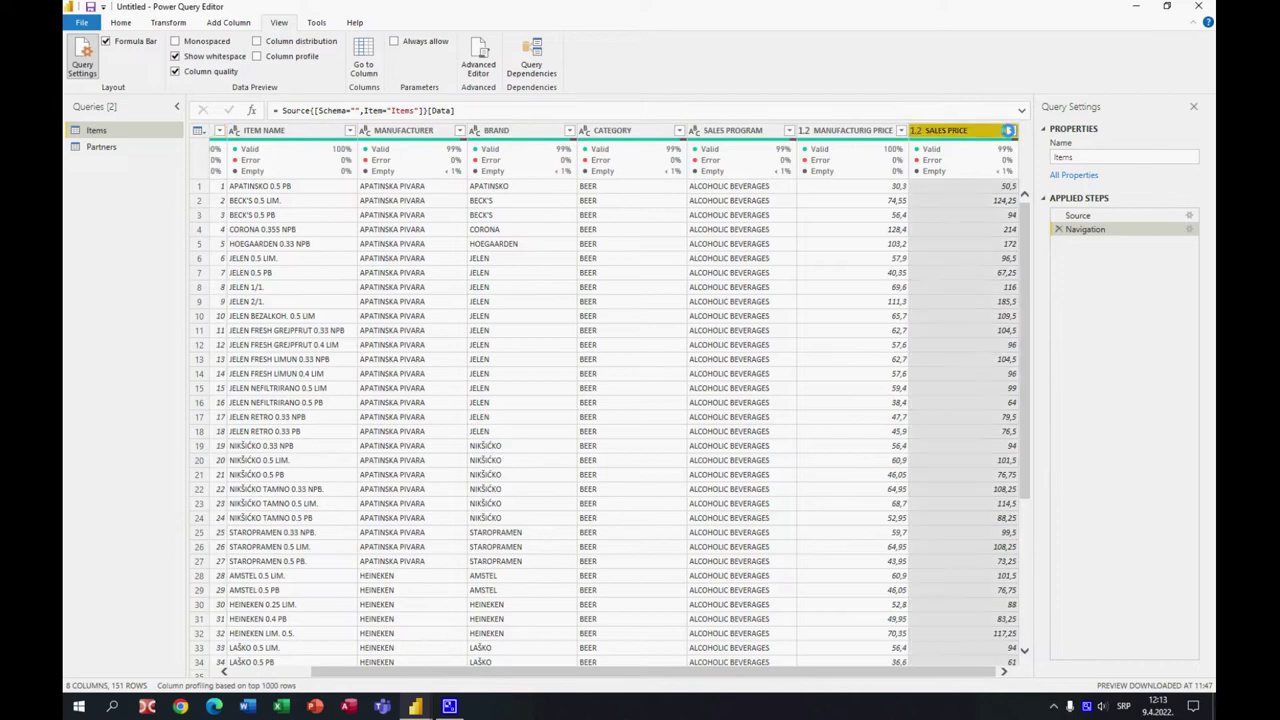
pyautogui.click(817, 274)
pyautogui.click(818, 288)
pyautogui.click(932, 523)
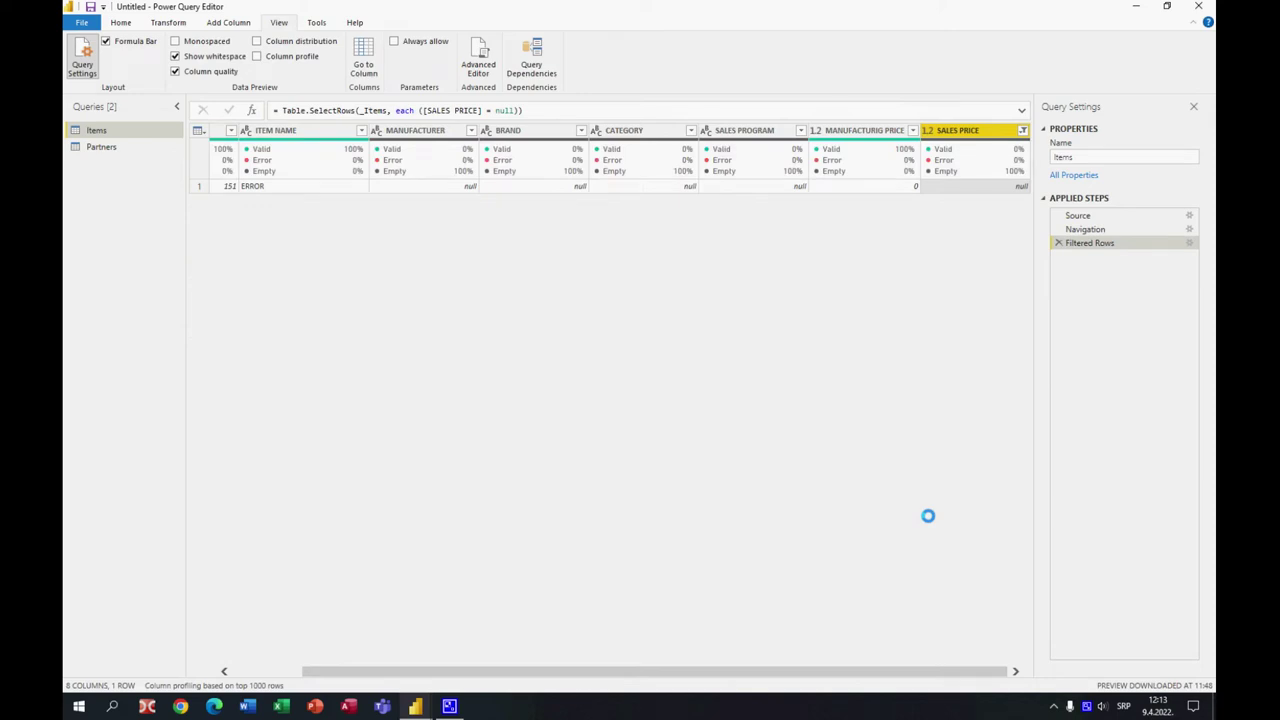
pyautogui.click(1021, 131)
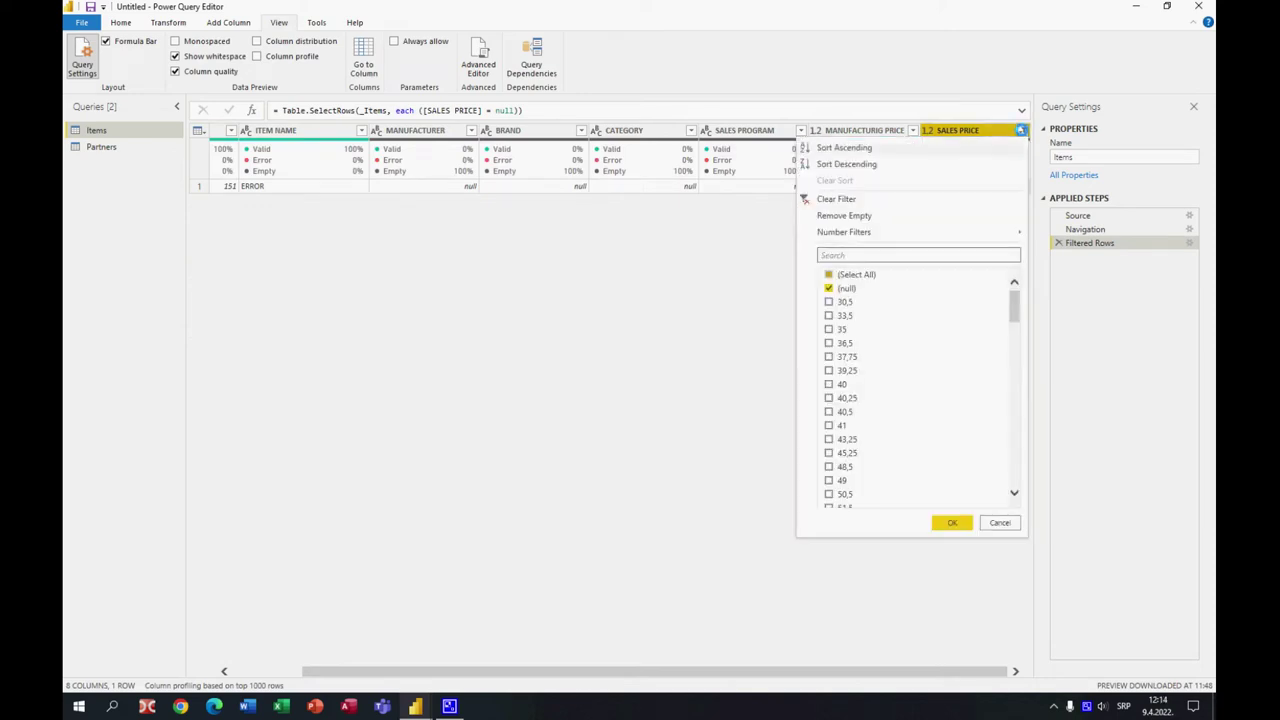
pyautogui.click(831, 198)
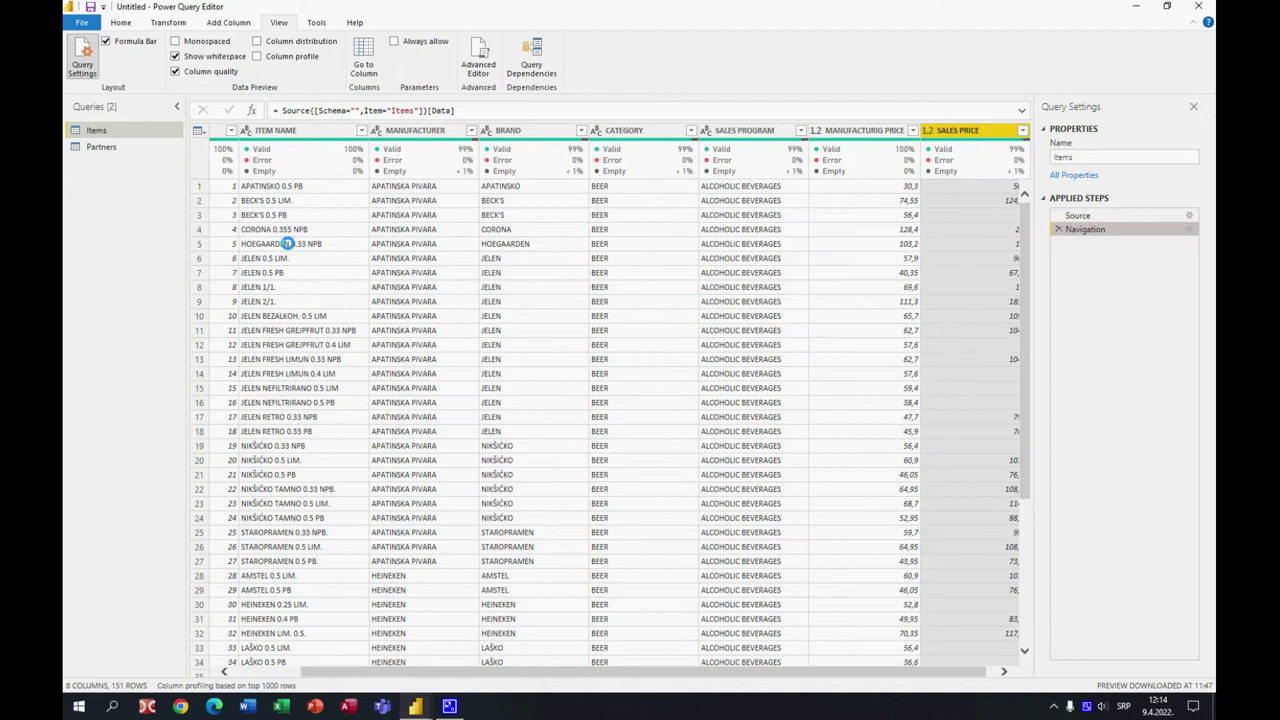
# - Hide column quality and scroll to the final ERROR row 151 of Items
pyautogui.click(176, 71)
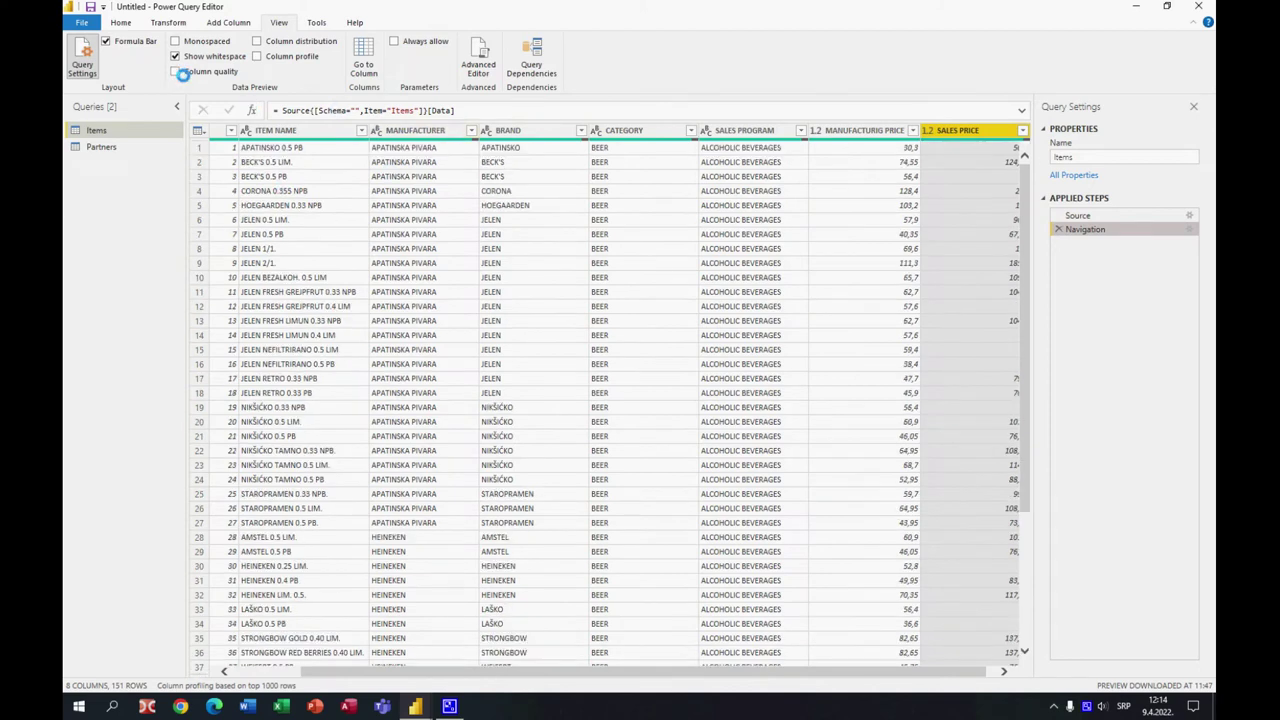
pyautogui.click(325, 204)
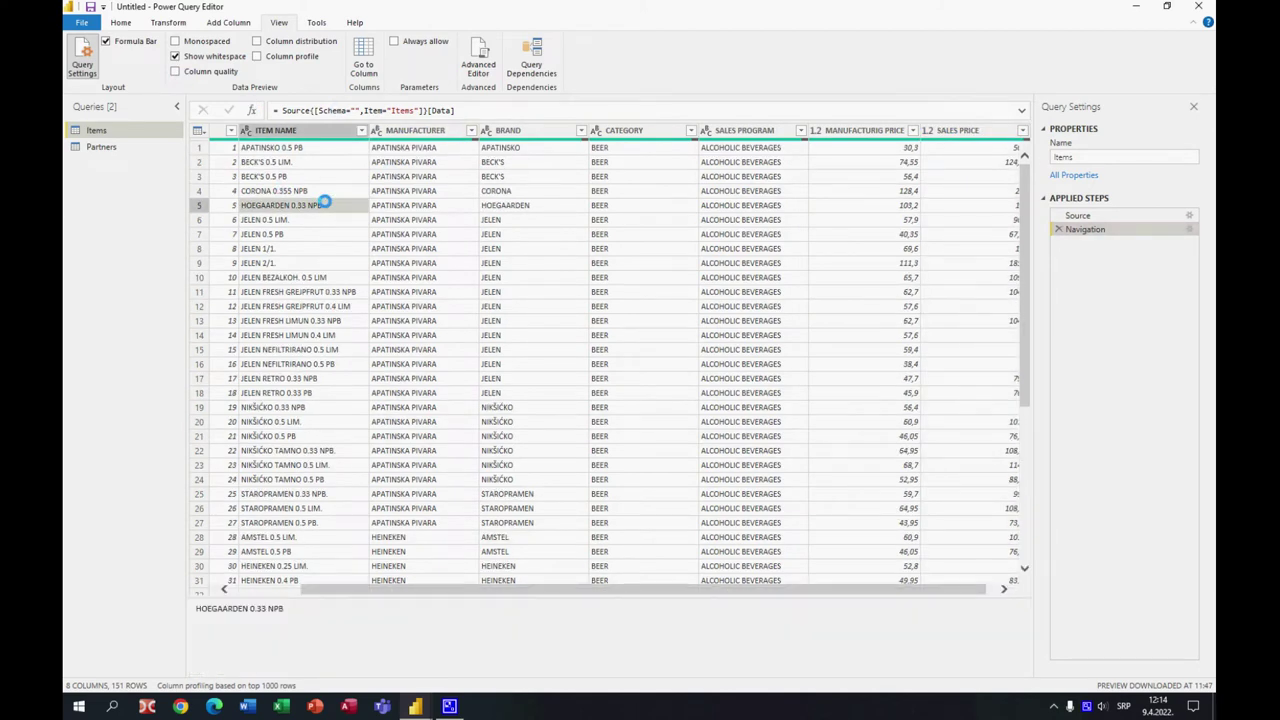
pyautogui.scroll(-7, 352, 240)
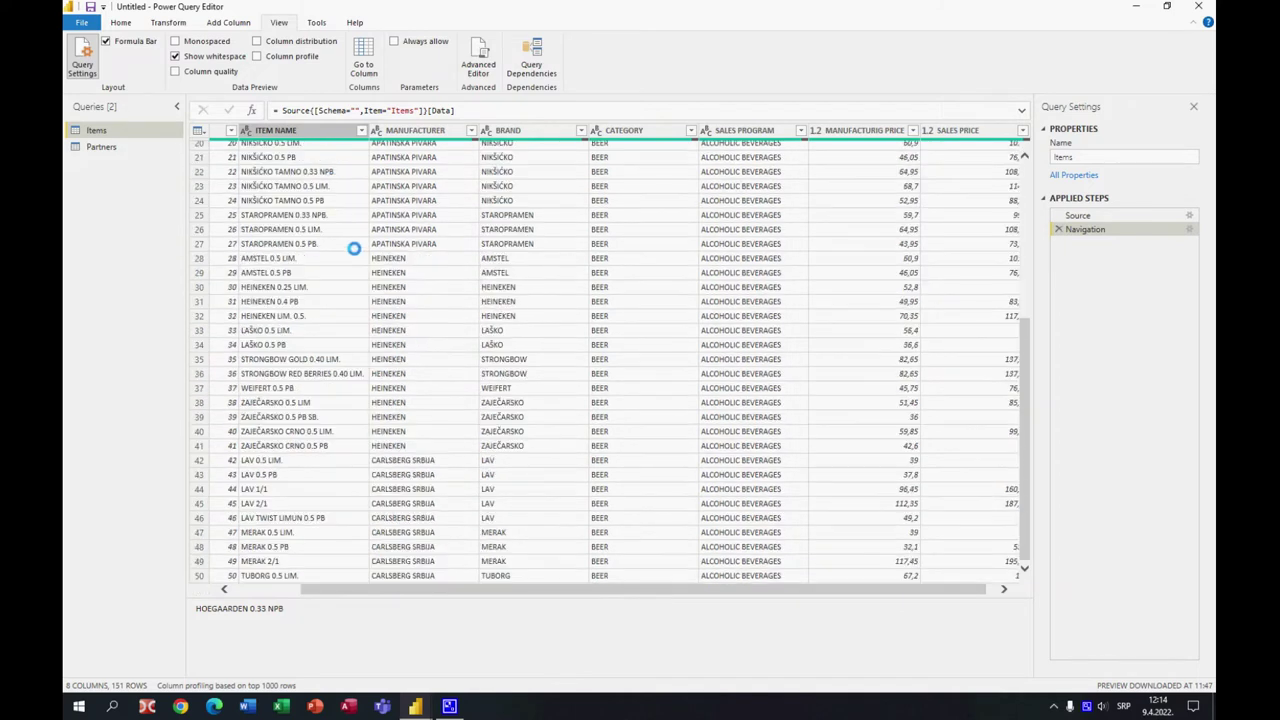
pyautogui.scroll(-7, 354, 256)
pyautogui.scroll(-20, 354, 256)
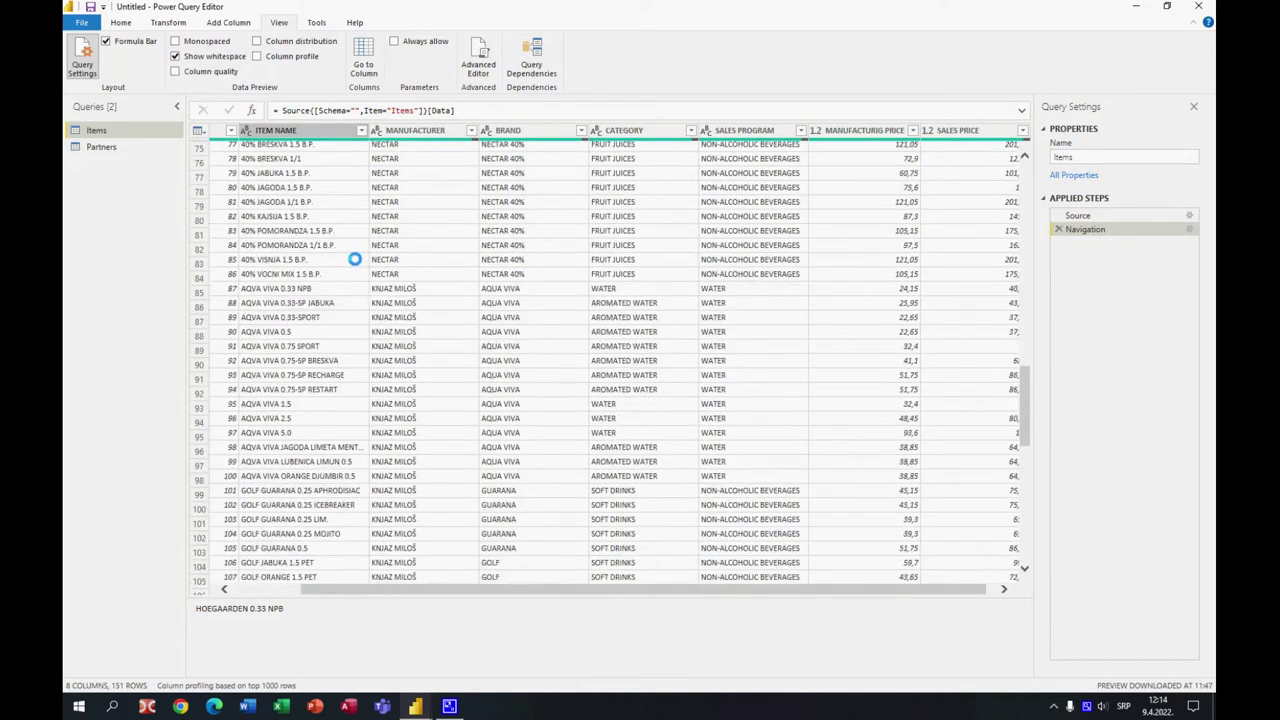
pyautogui.scroll(-1, 354, 258)
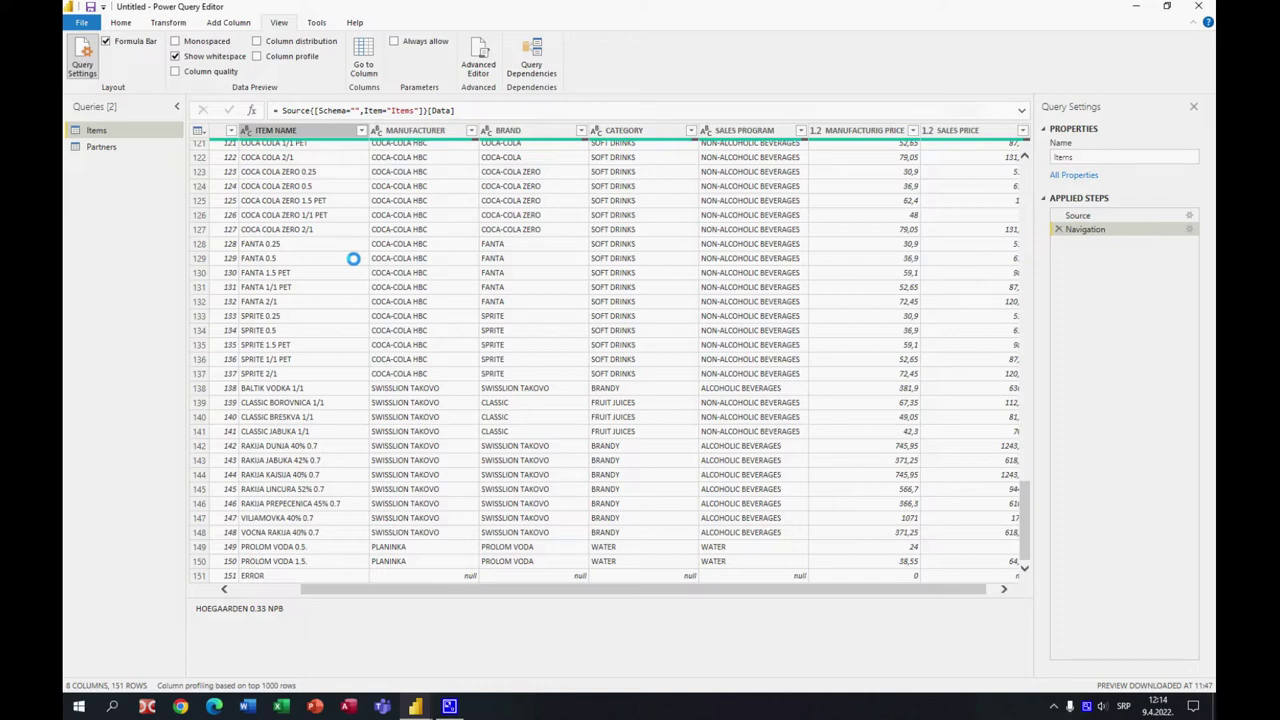
# - Remove 1 bottom row from the Items table
pyautogui.click(120, 22)
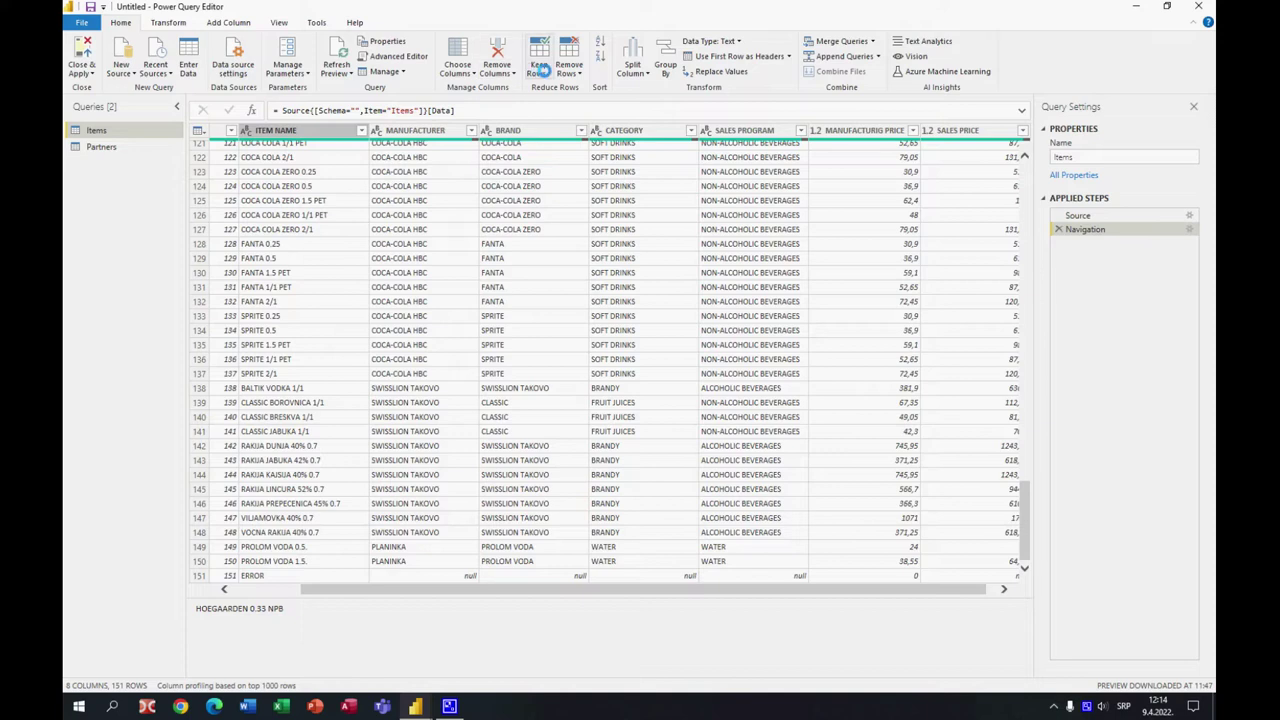
pyautogui.click(567, 70)
pyautogui.click(580, 103)
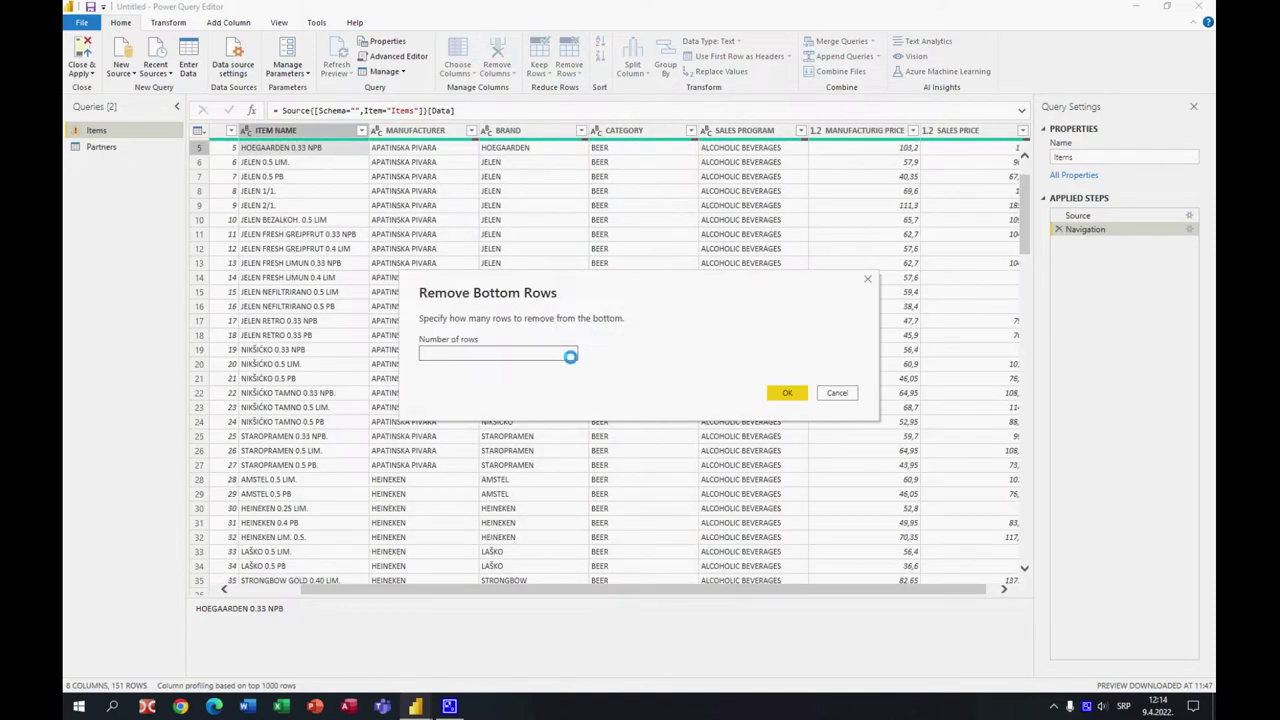
pyautogui.write('1')
pyautogui.click(787, 392)
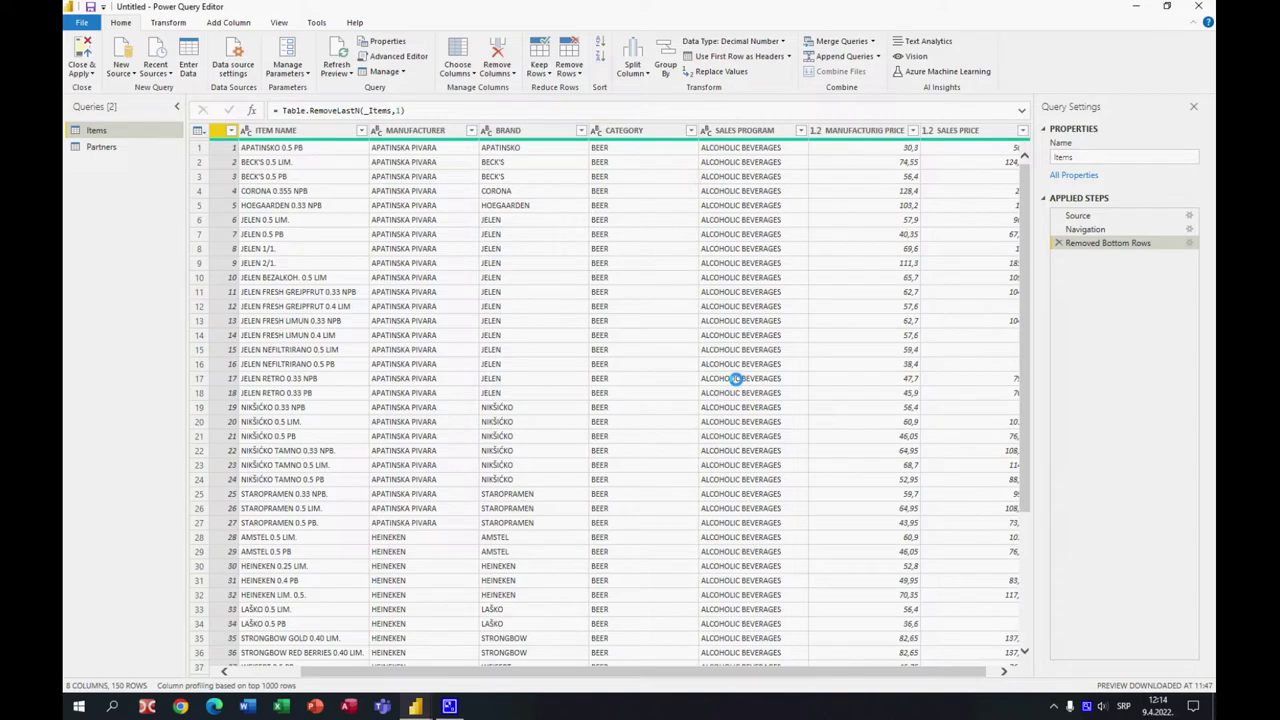
# - Remove the MANUFACTURING PRICE column from Items and switch to the Partners query
pyautogui.click(865, 132)
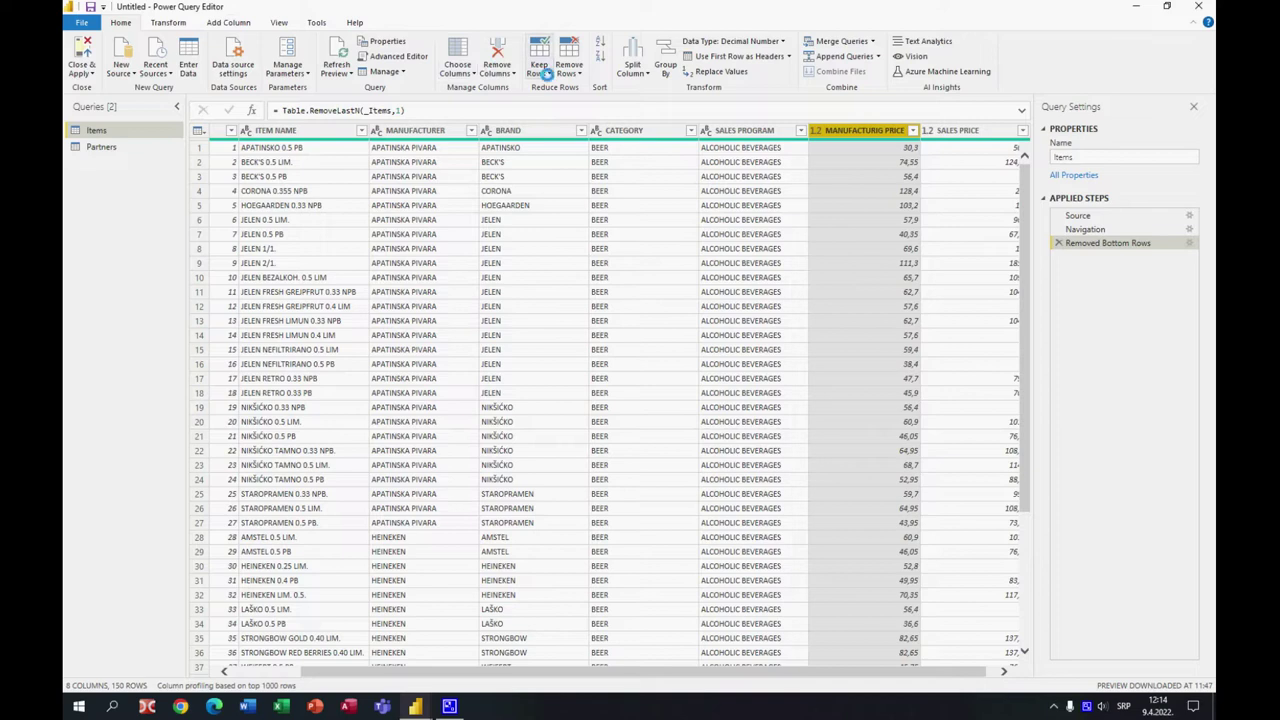
pyautogui.click(497, 73)
pyautogui.click(518, 88)
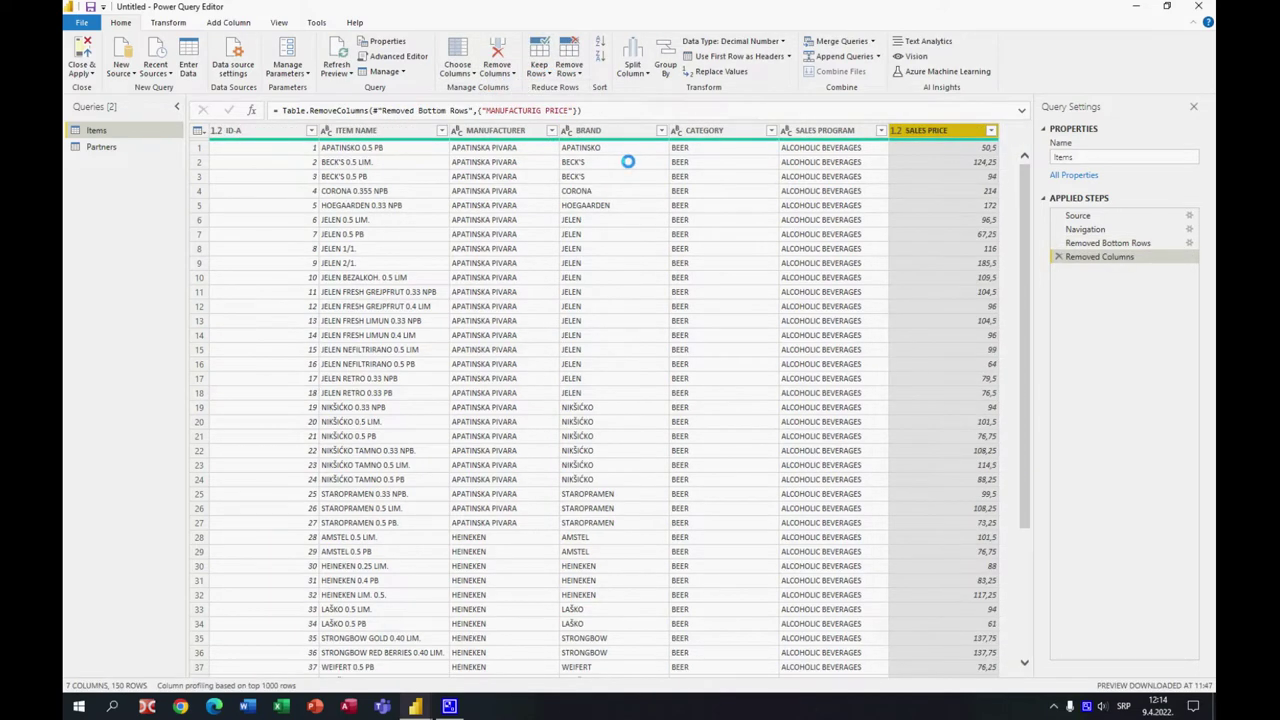
pyautogui.click(101, 146)
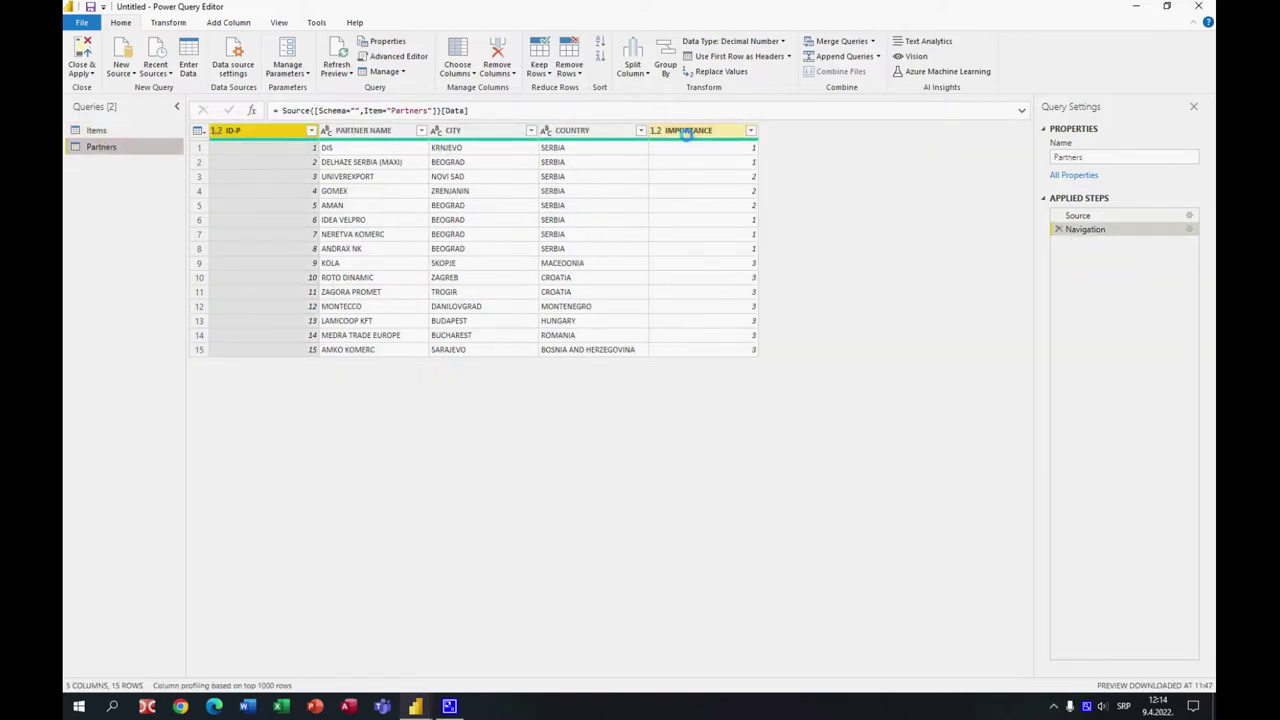
# - Remove the IMPORTANCE column from Partners and apply the changes with Close & Apply
pyautogui.click(686, 130)
pyautogui.click(497, 73)
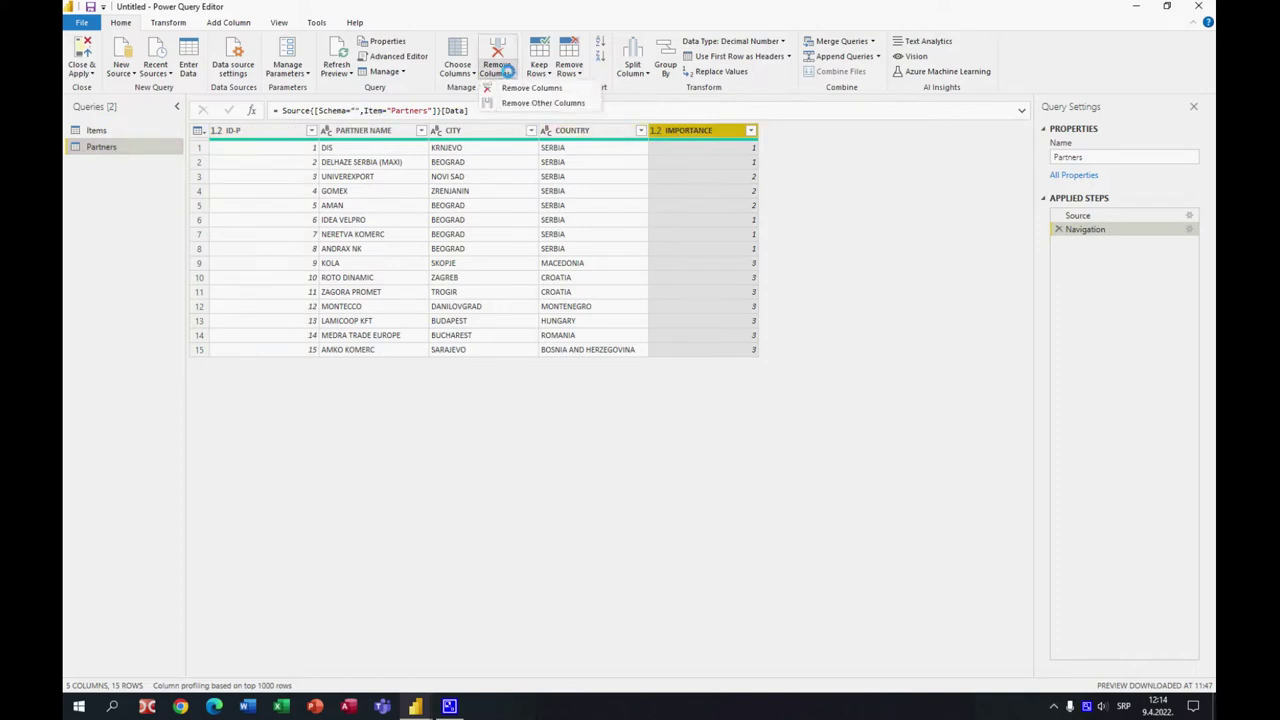
pyautogui.click(517, 88)
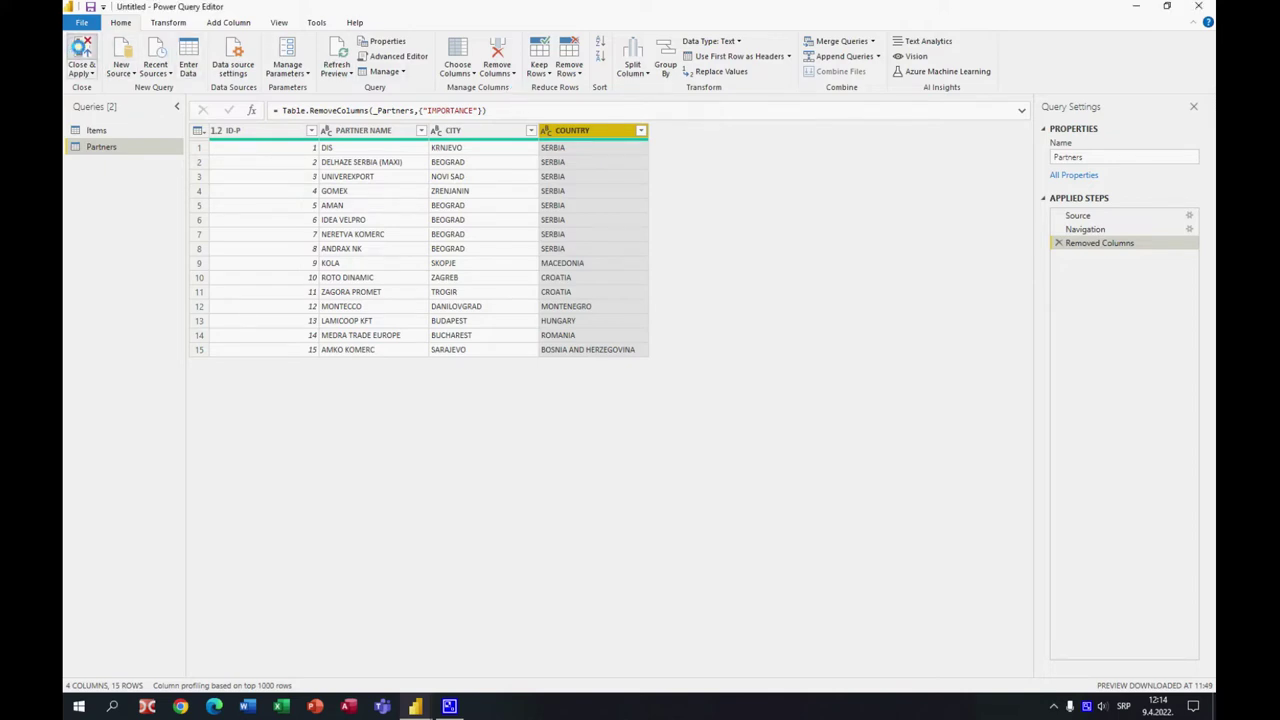
pyautogui.click(82, 52)
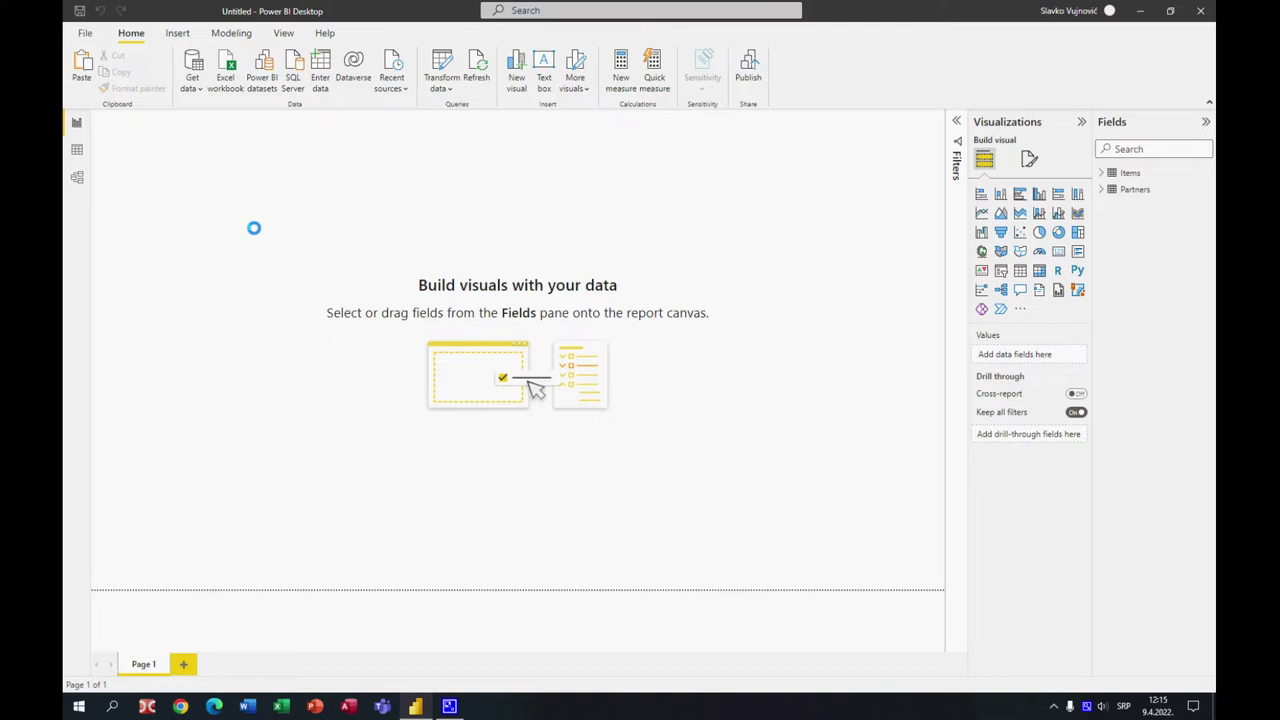
# - Load the Transactions sheet from the SalesAnalysis Excel workbook
pyautogui.click(229, 66)
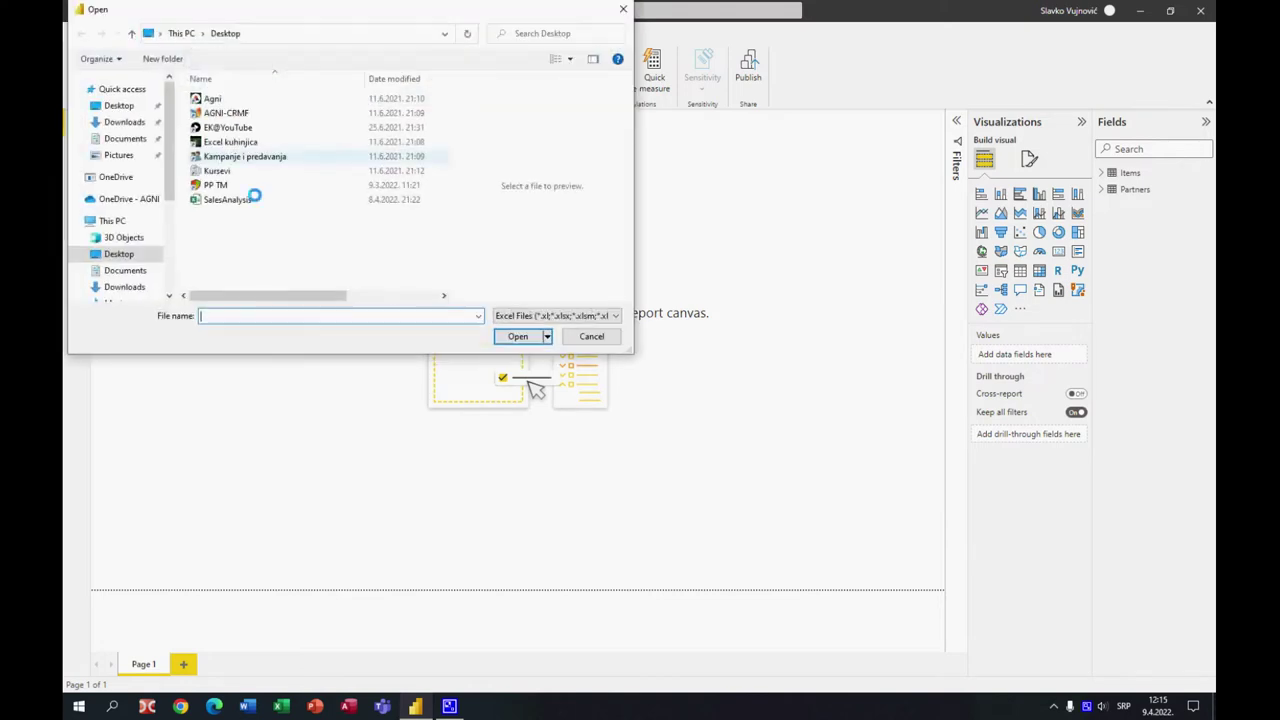
pyautogui.click(228, 199)
pyautogui.click(510, 336)
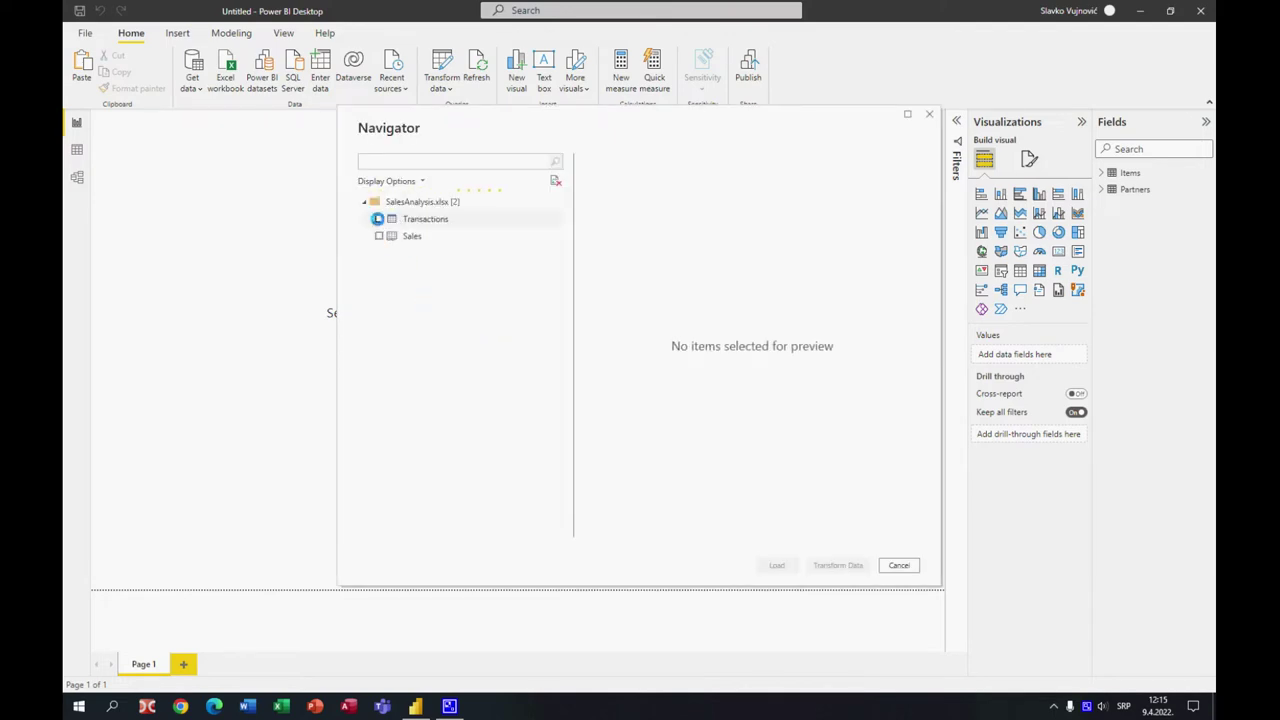
pyautogui.click(379, 219)
pyautogui.click(777, 565)
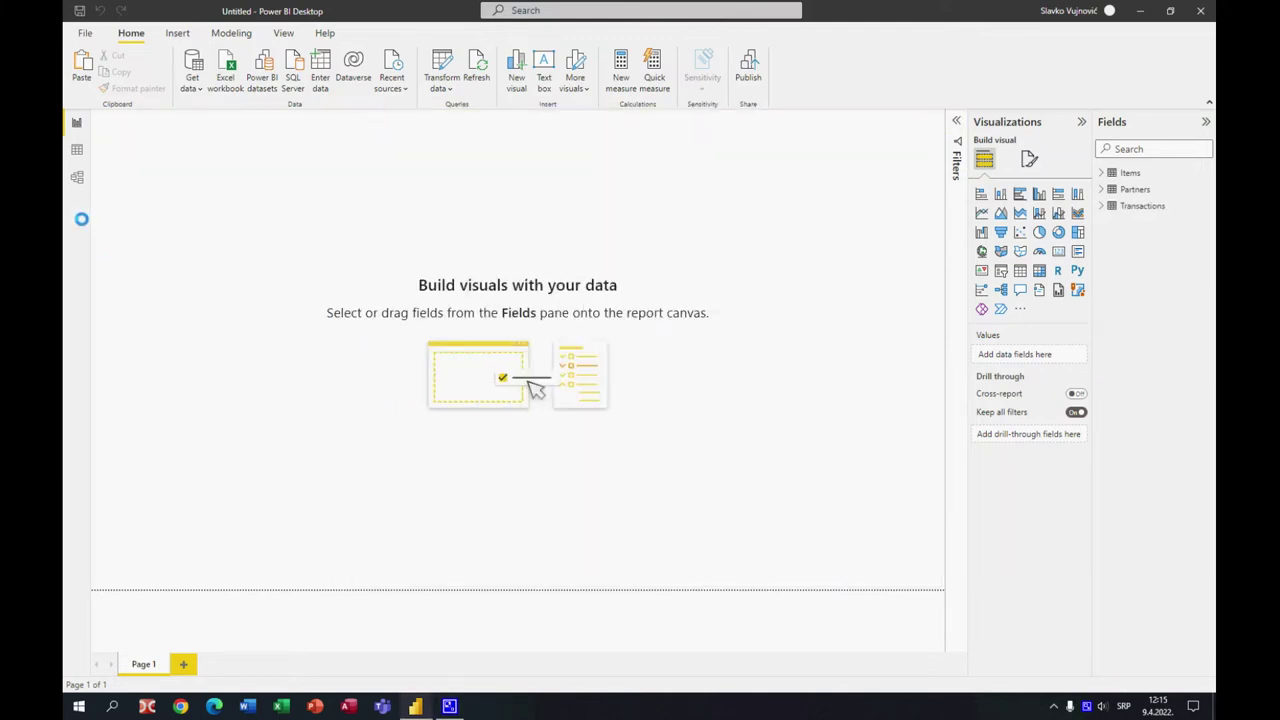
# - In Model view, arrange the cards with Transactions between Items and Partners
pyautogui.click(77, 178)
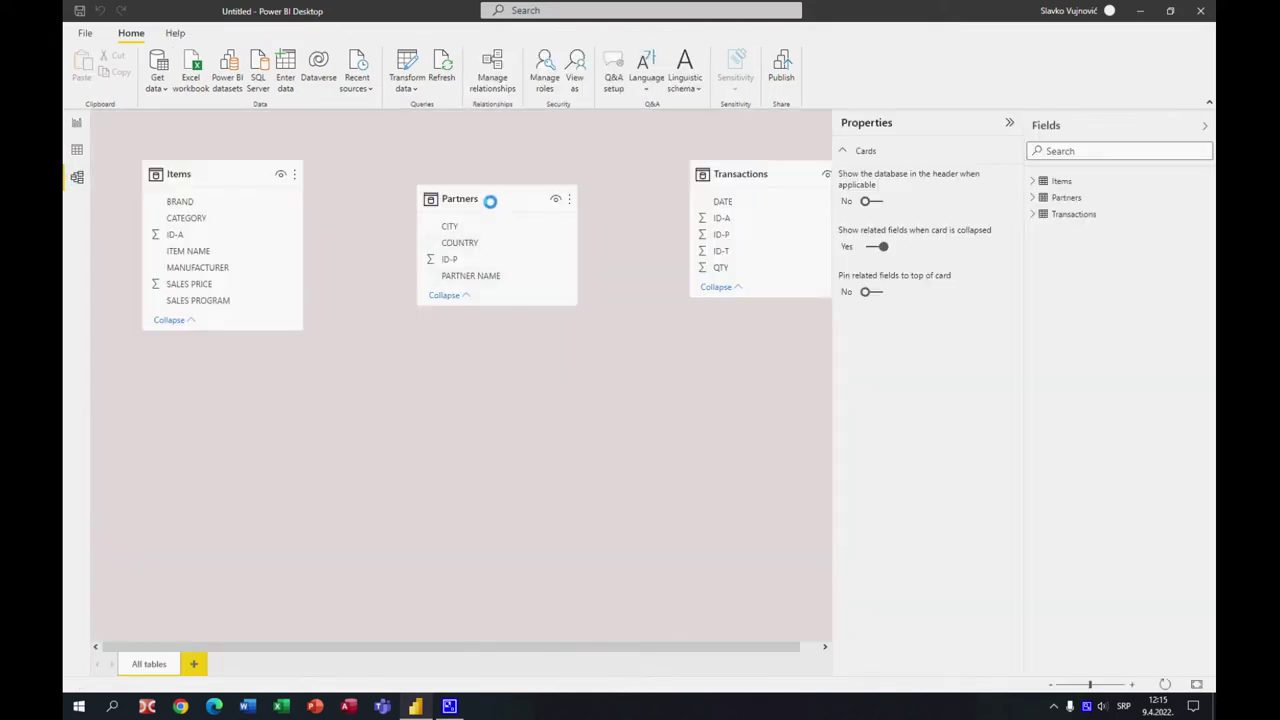
pyautogui.moveTo(488, 202); pyautogui.dragTo(612, 428)
pyautogui.moveTo(737, 176); pyautogui.dragTo(460, 257)
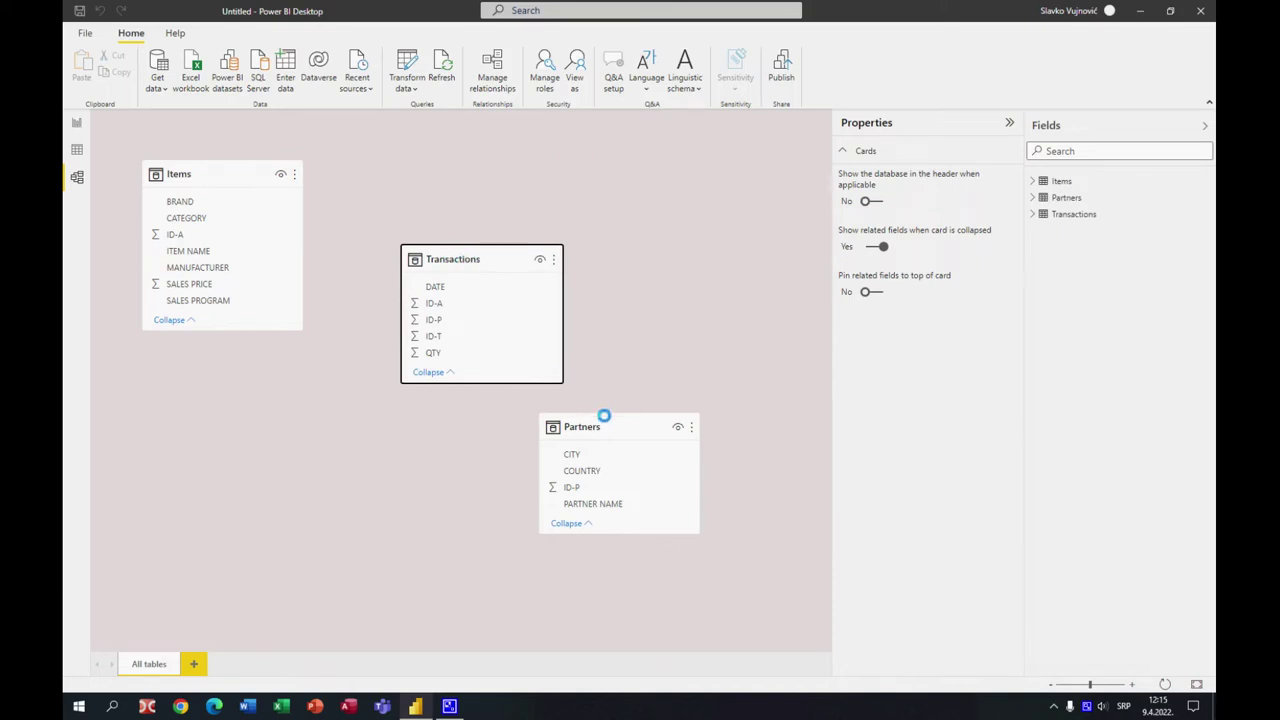
pyautogui.moveTo(617, 419); pyautogui.dragTo(684, 169)
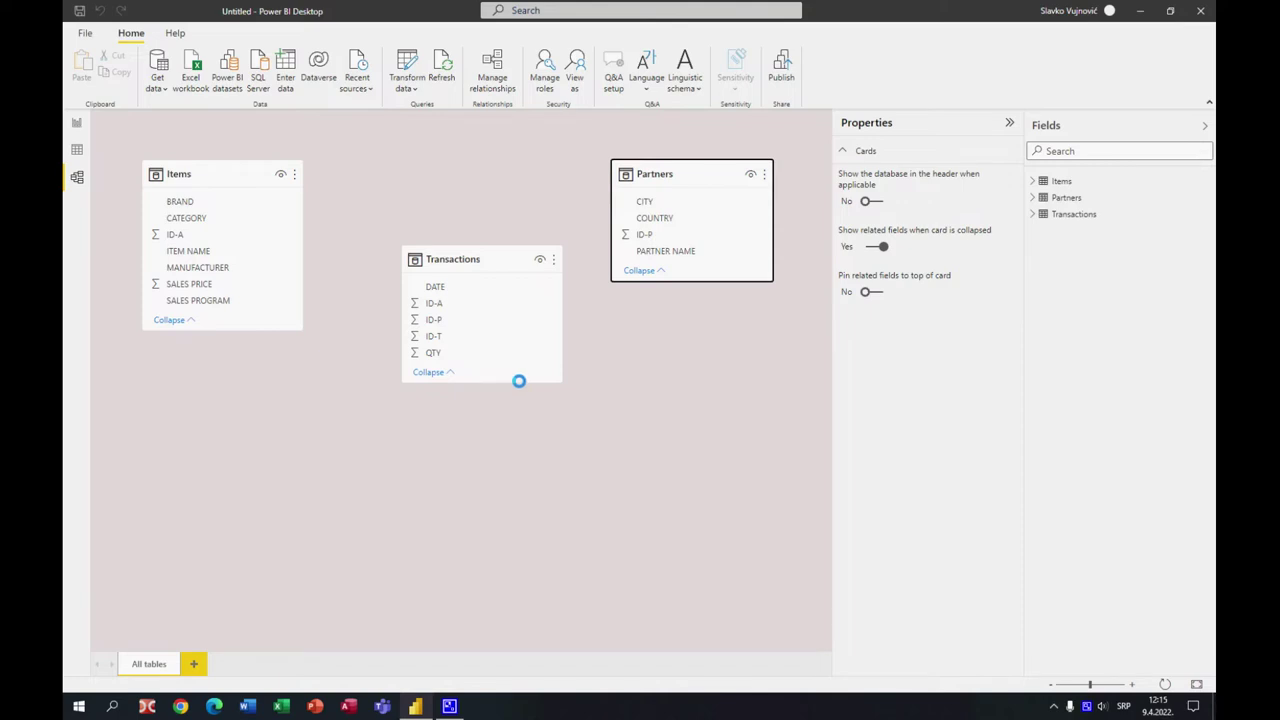
# - Relate Items ID-A and Partners ID-P to the matching Transactions fields
pyautogui.click(180, 234)
pyautogui.moveTo(180, 234); pyautogui.dragTo(439, 302)
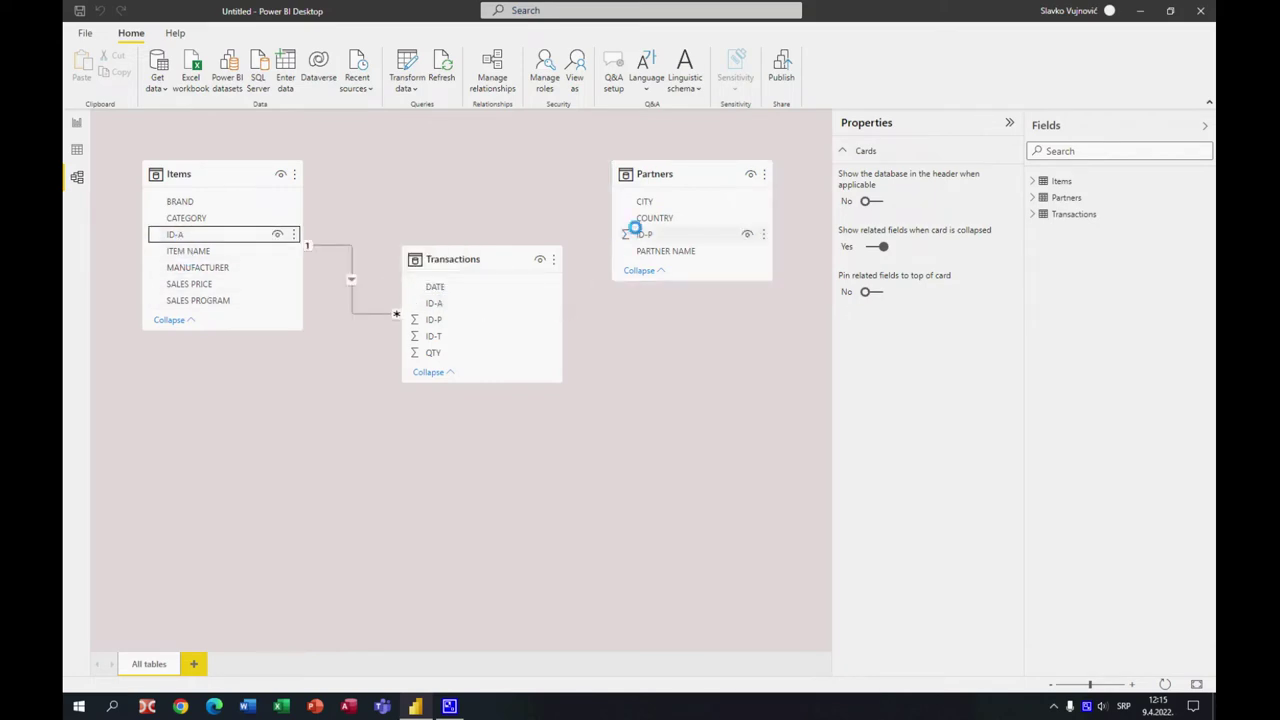
pyautogui.moveTo(680, 280); pyautogui.dragTo(684, 308)
pyautogui.moveTo(643, 234); pyautogui.dragTo(469, 318)
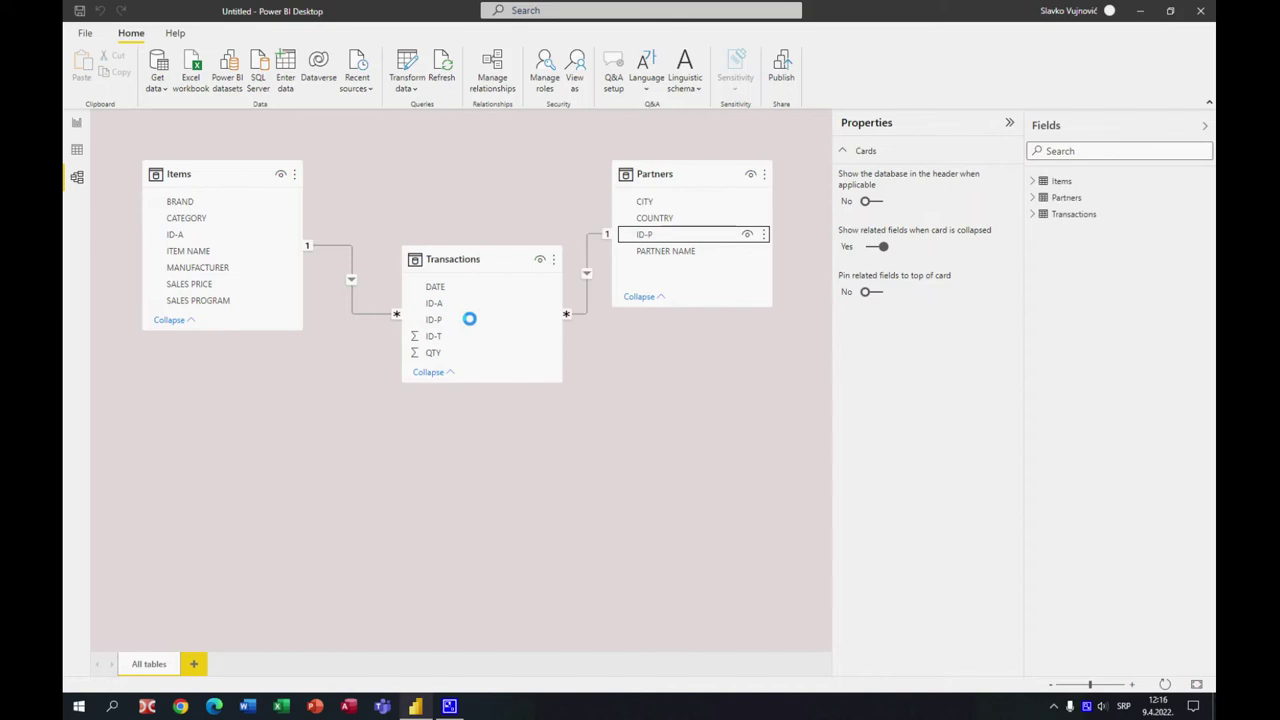
pyautogui.moveTo(469, 263); pyautogui.dragTo(458, 281)
pyautogui.moveTo(649, 167); pyautogui.dragTo(658, 168)
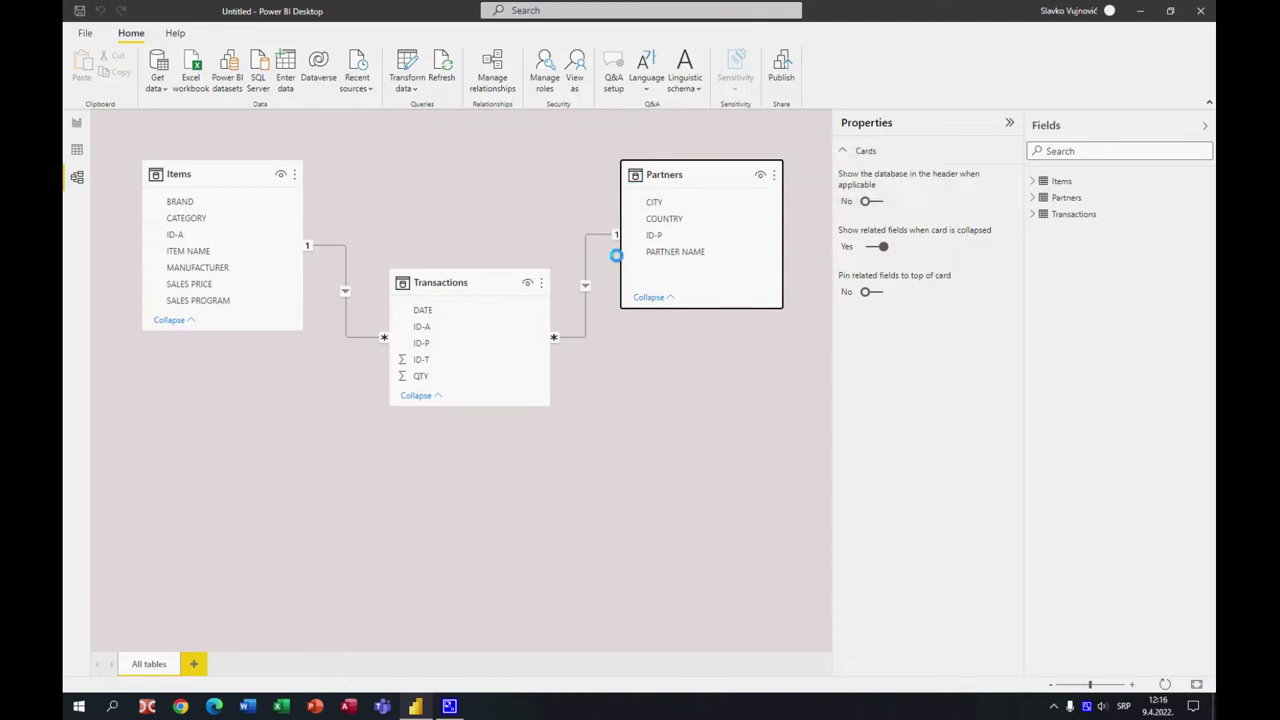
# - Add measure SalesAmount = SUMX(Transactions, QTY*RELATED(Items SALES PRICE)) with thousands separators
pyautogui.click(77, 149)
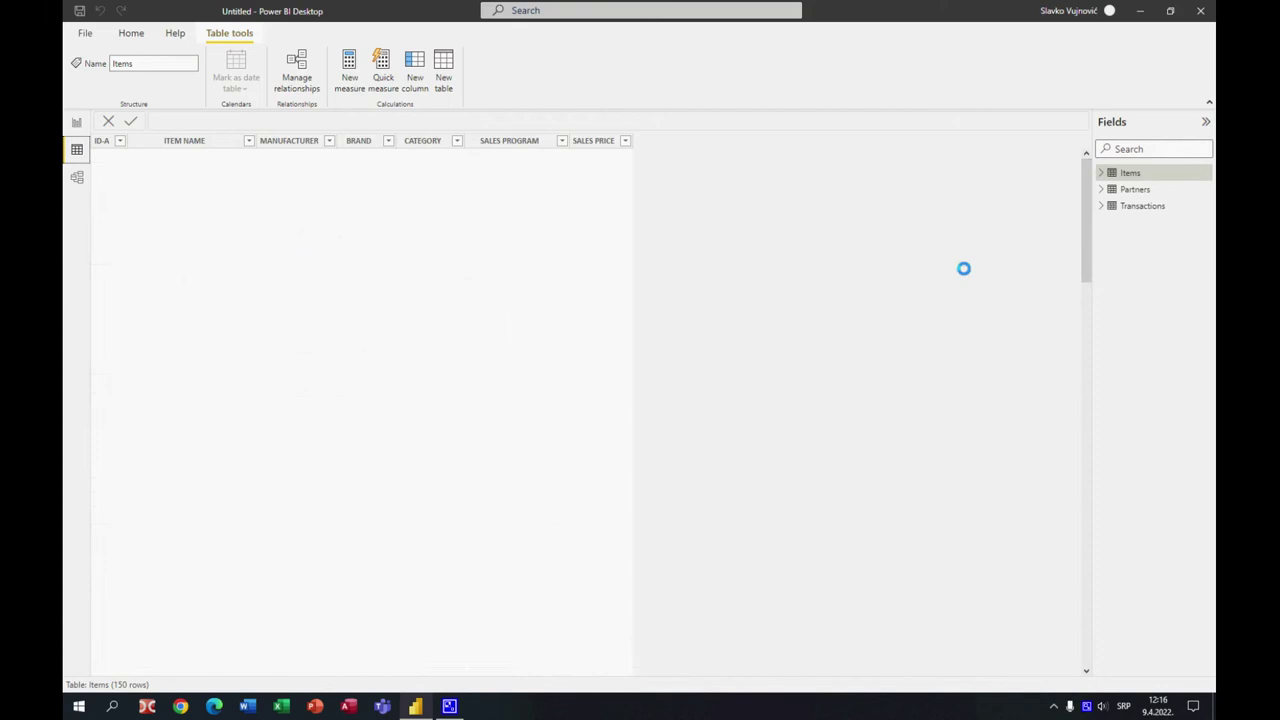
pyautogui.click(1143, 205)
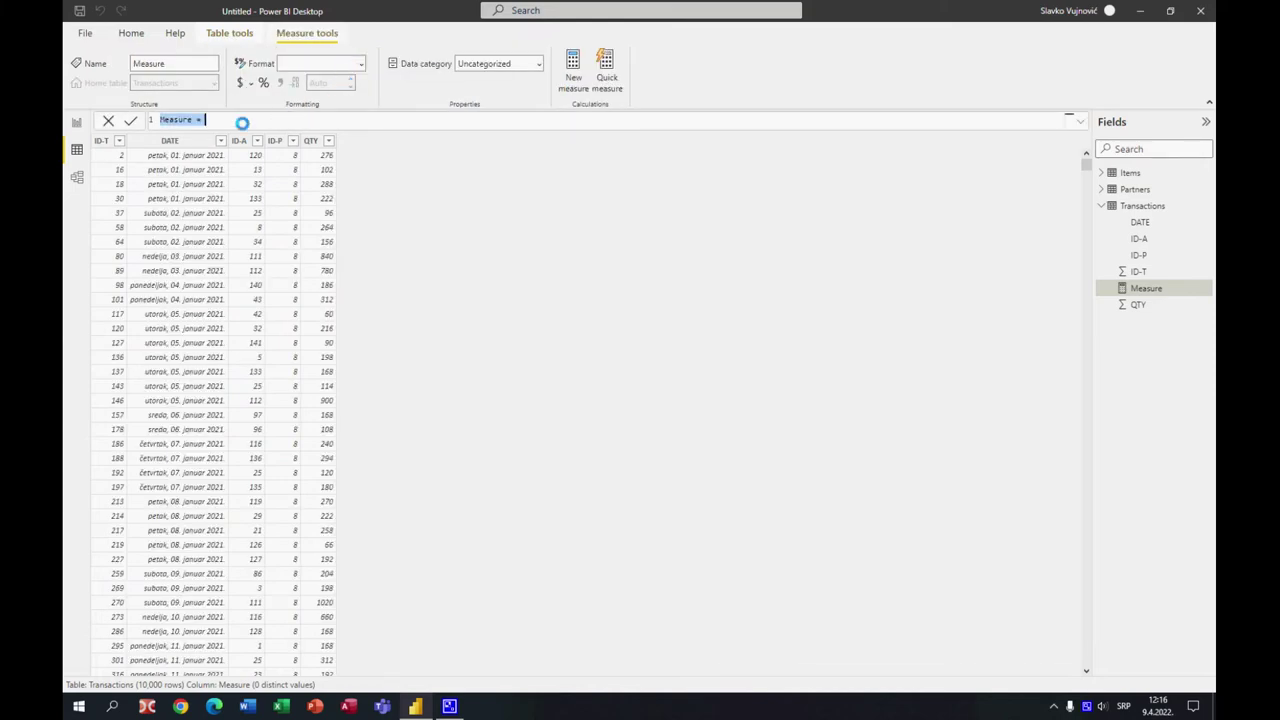
pyautogui.write('Sa')
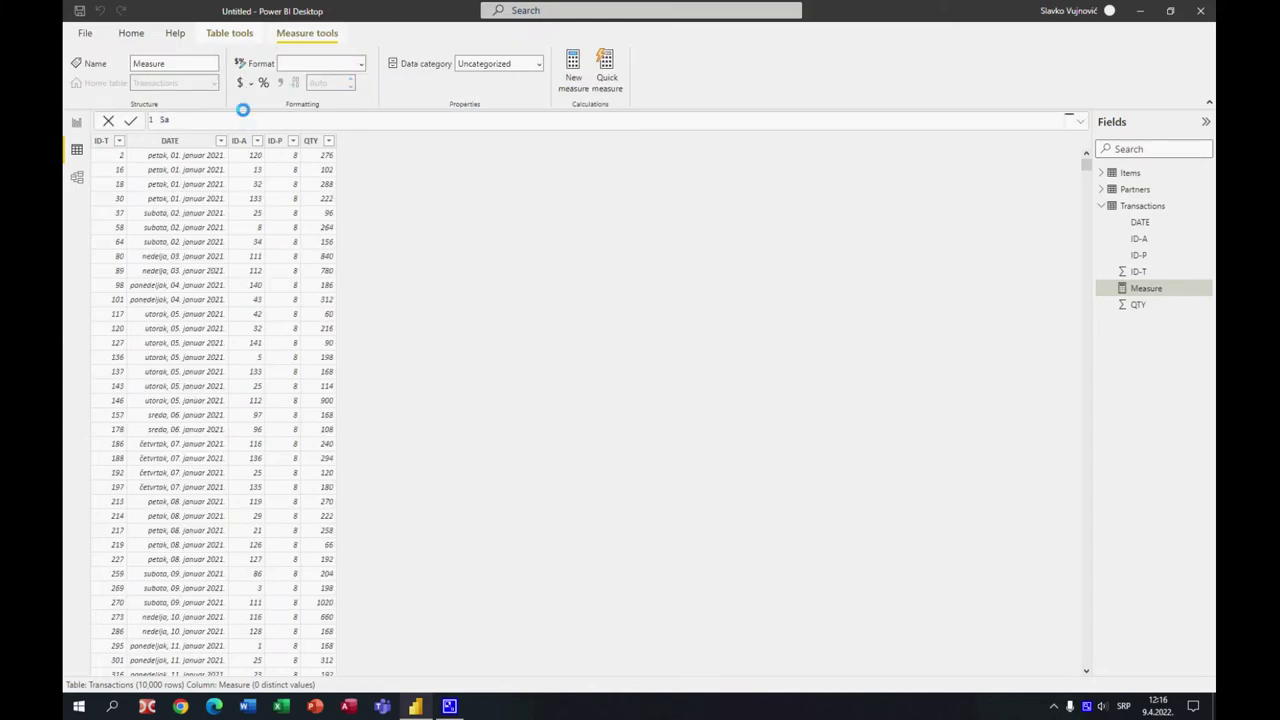
pyautogui.write('lesAmount=SUMX(Tr')
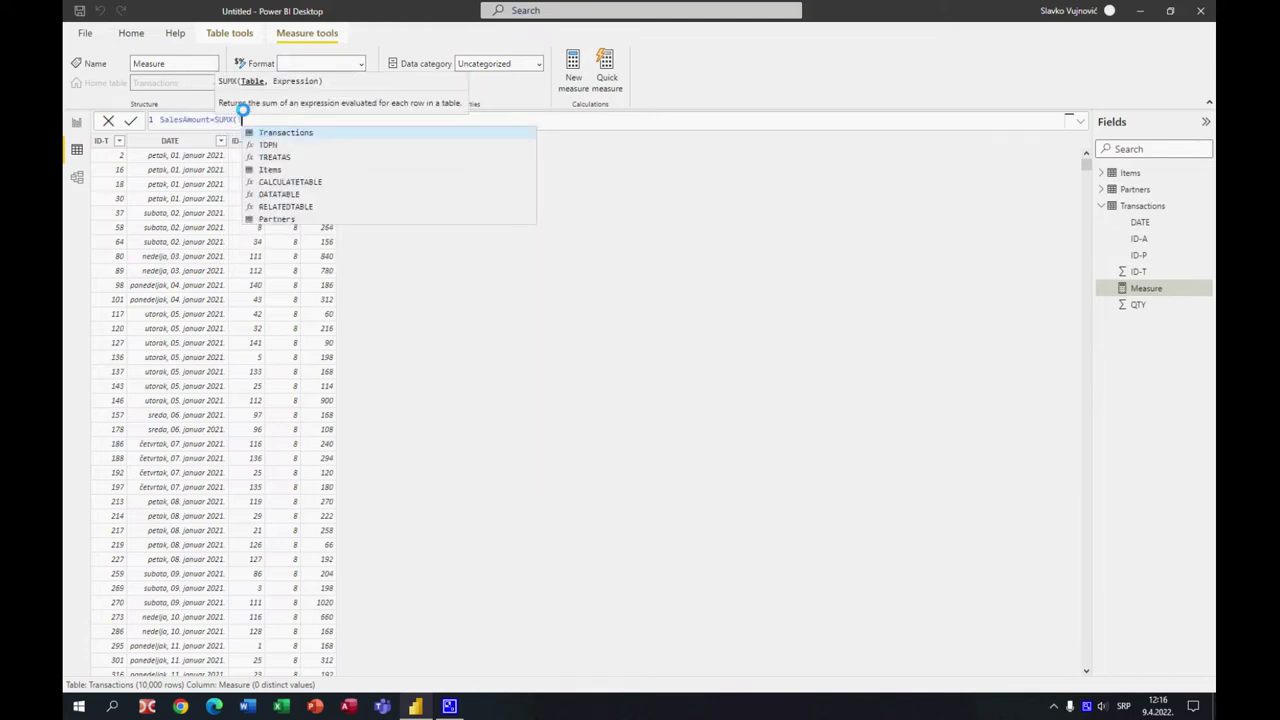
pyautogui.write('a')
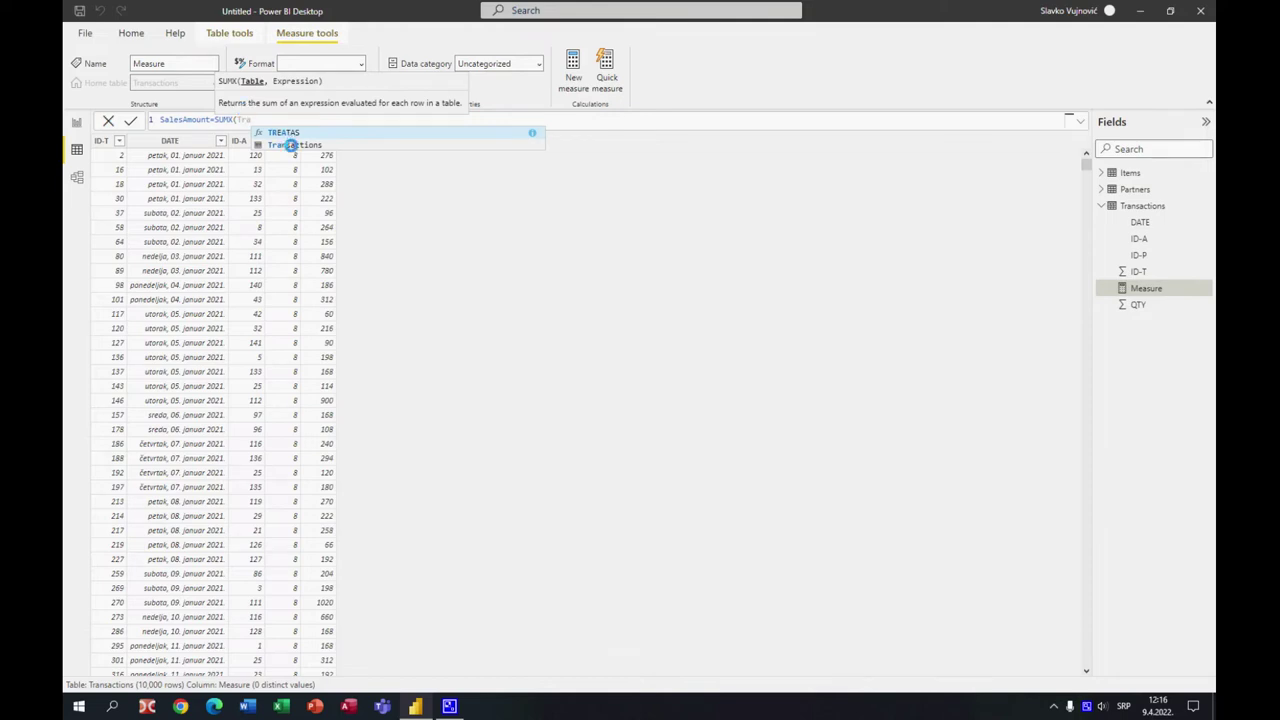
pyautogui.click(290, 145)
pyautogui.write(',')
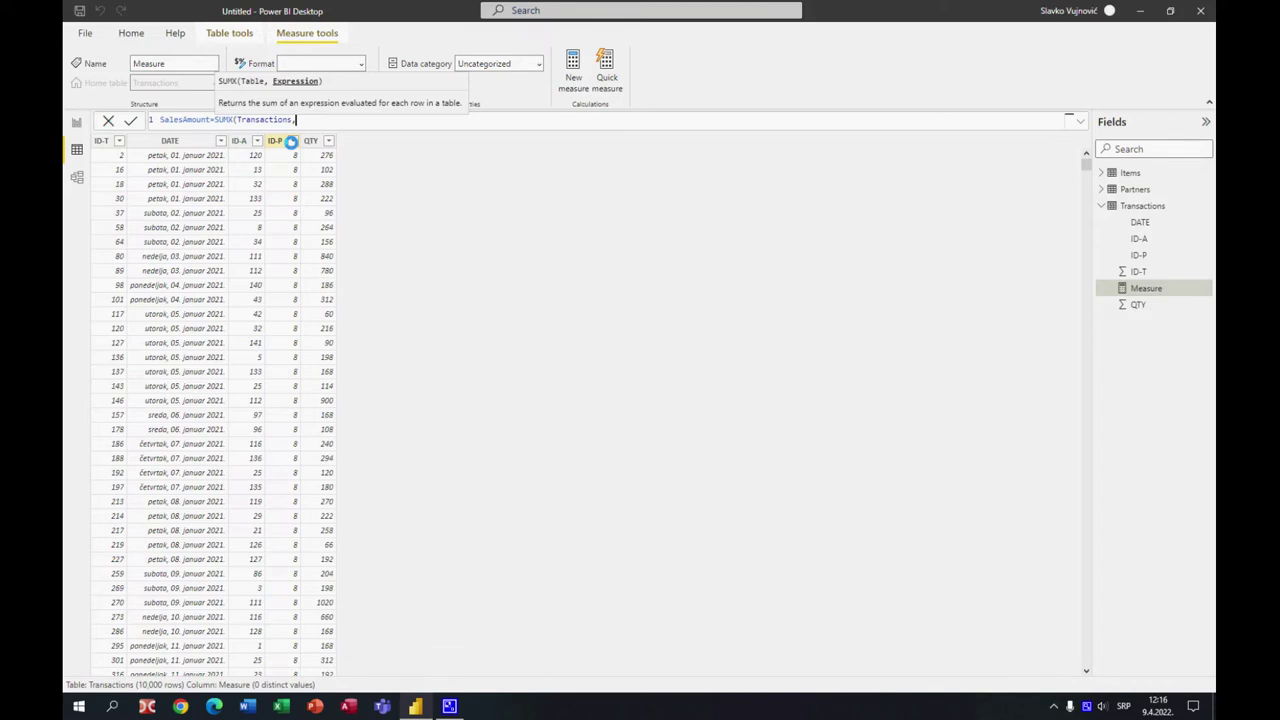
pyautogui.write('Tra')
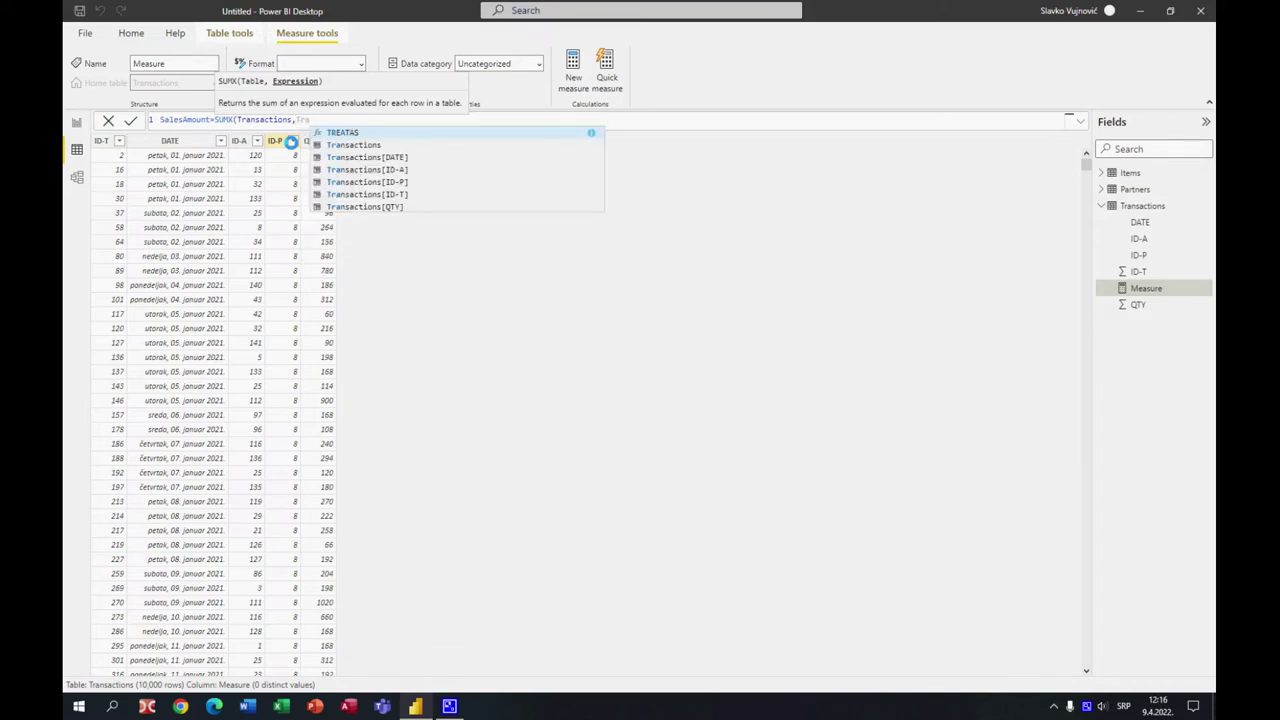
pyautogui.click(357, 205)
pyautogui.write('*')
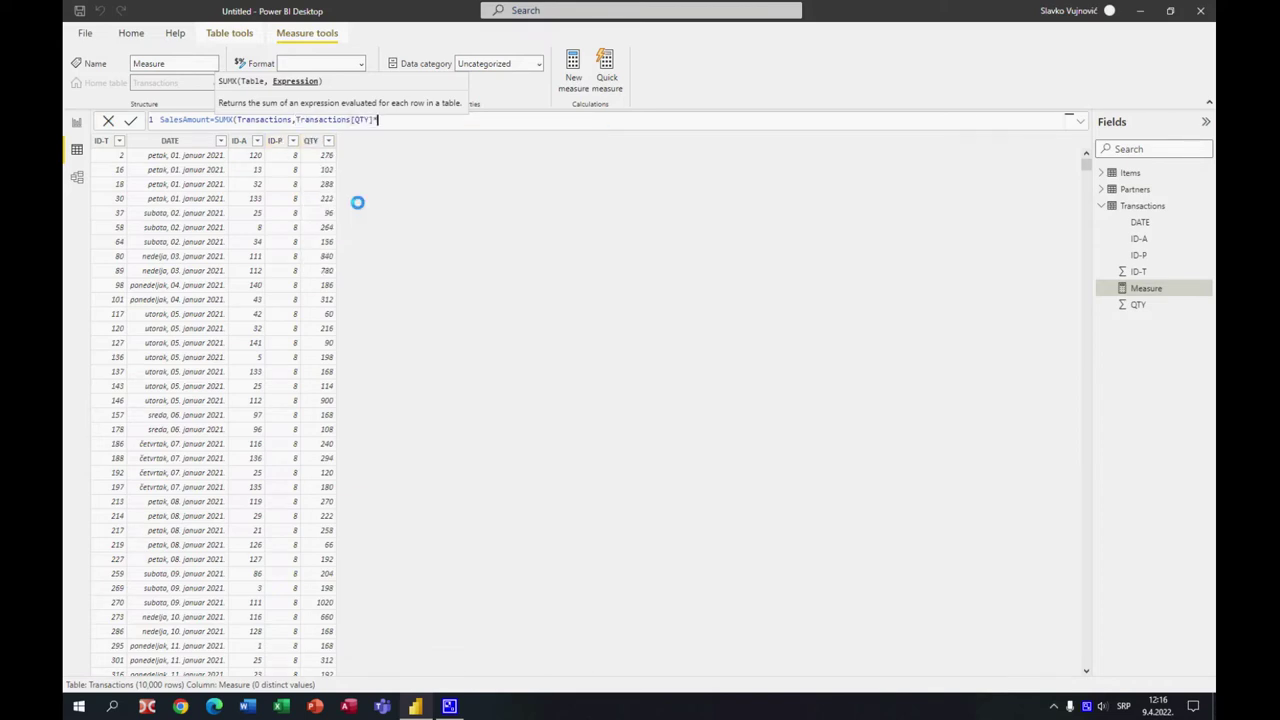
pyautogui.write('RE')
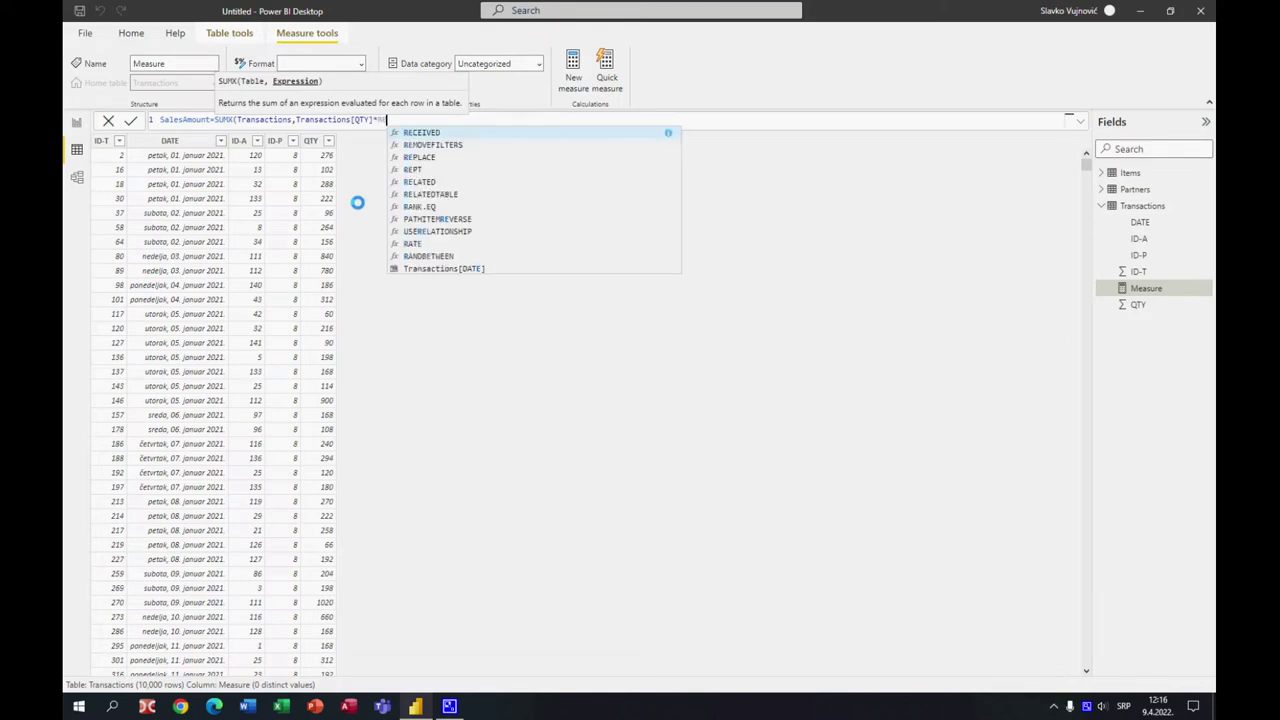
pyautogui.write('L')
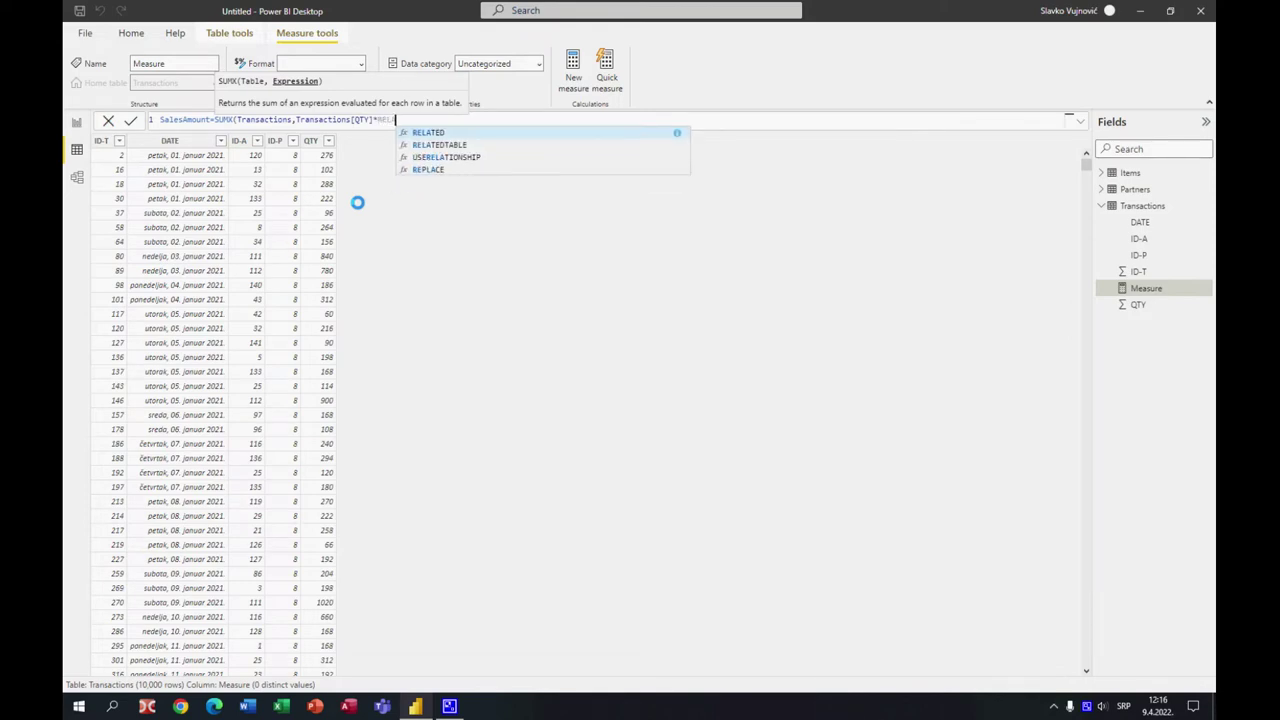
pyautogui.write('A')
pyautogui.click(428, 132)
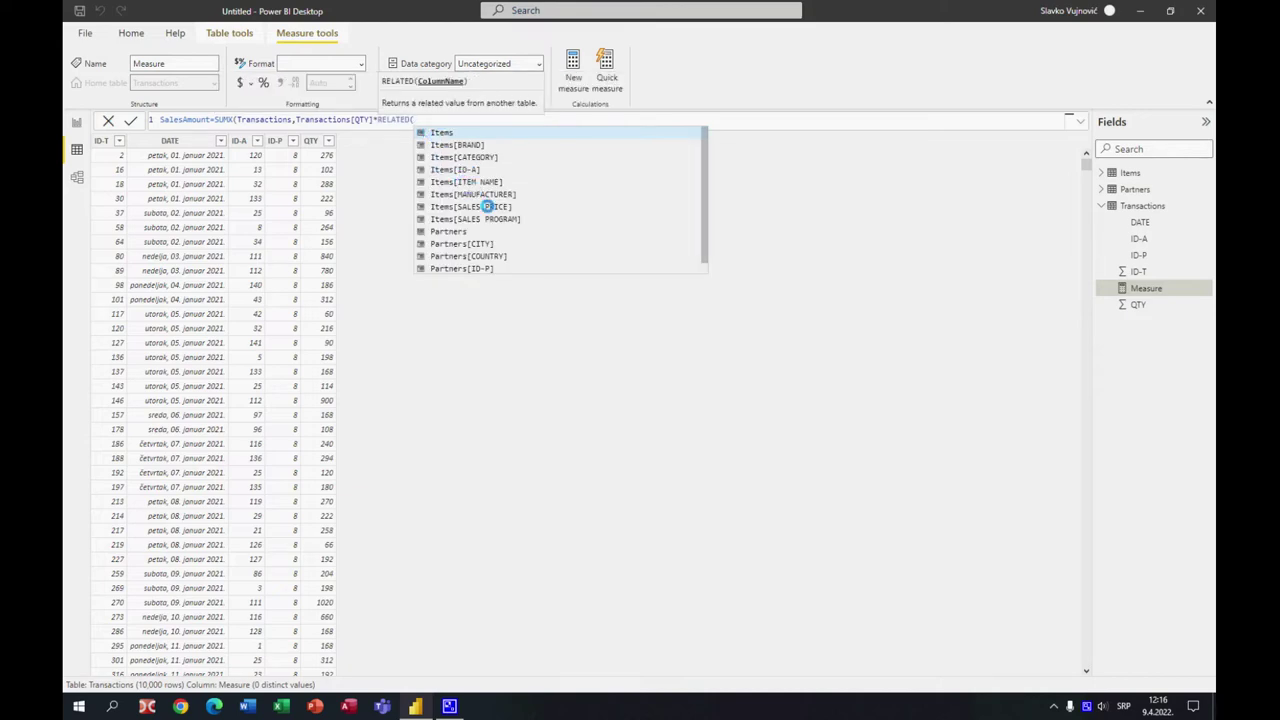
pyautogui.click(484, 206)
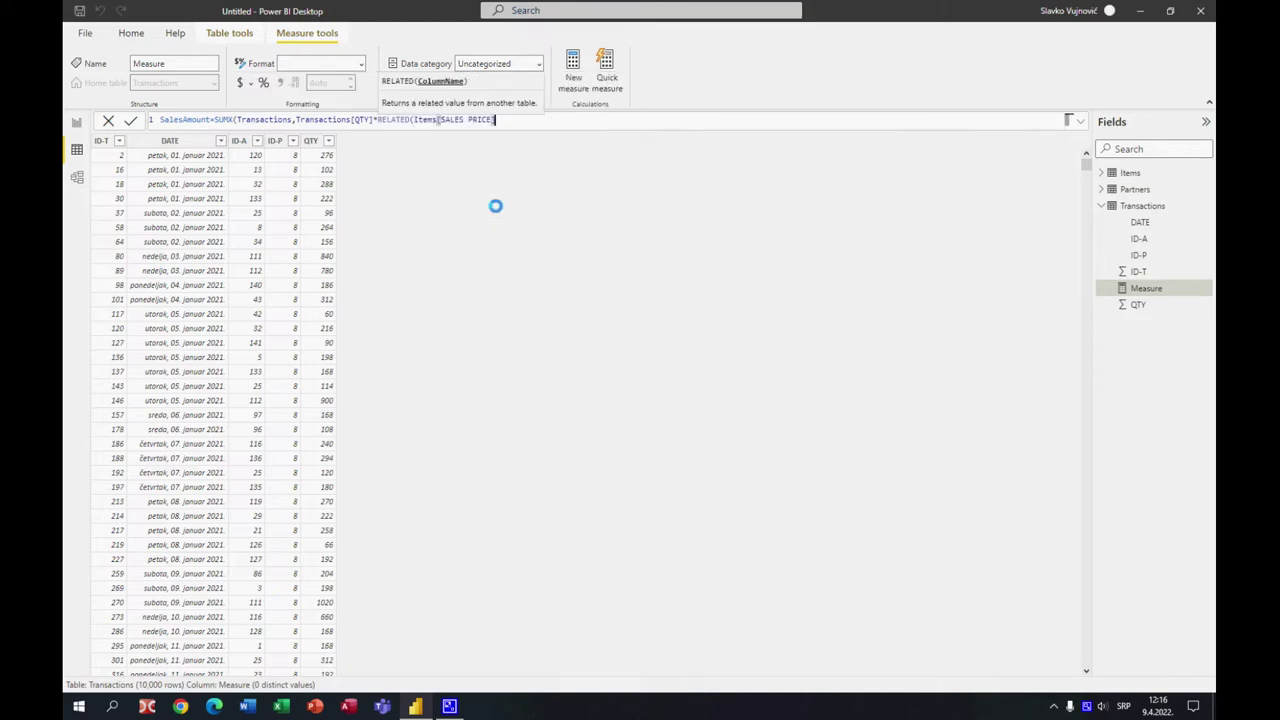
pyautogui.write('))')
pyautogui.press('Return')
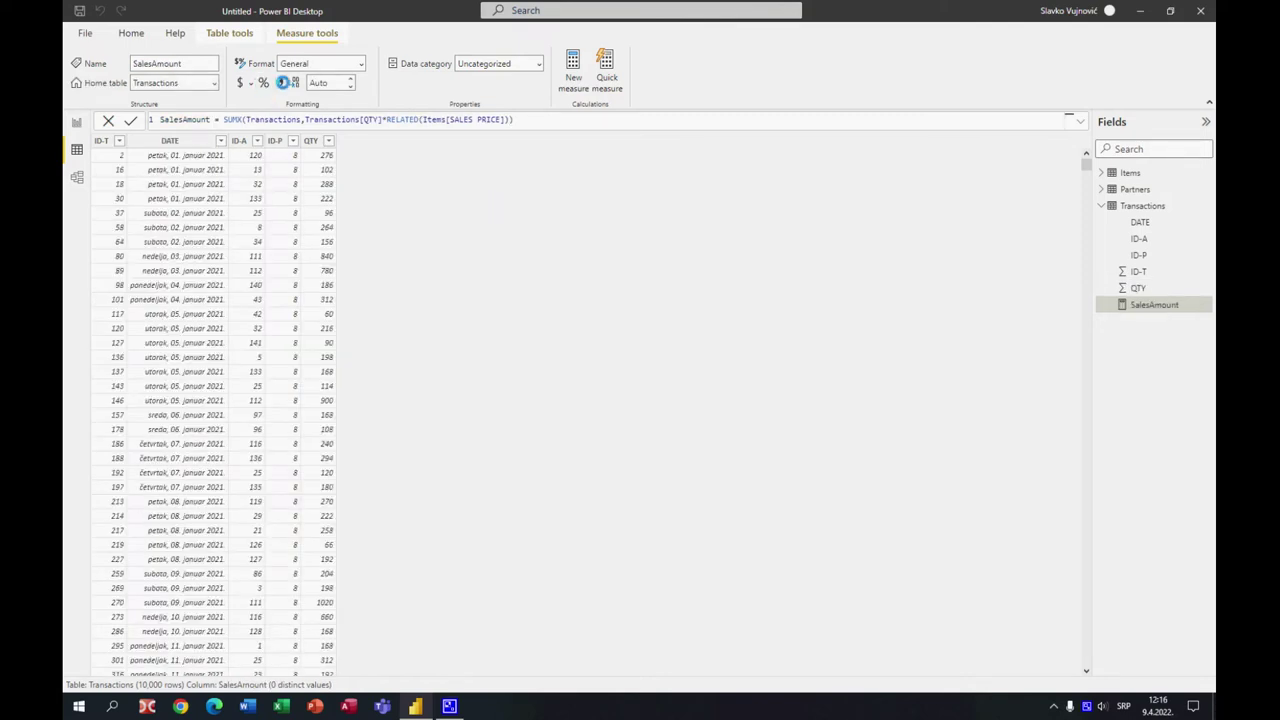
pyautogui.click(282, 82)
# - Create a hierarchy from SALES PROGRAM with CATEGORY and ITEM NAME levels
pyautogui.click(77, 177)
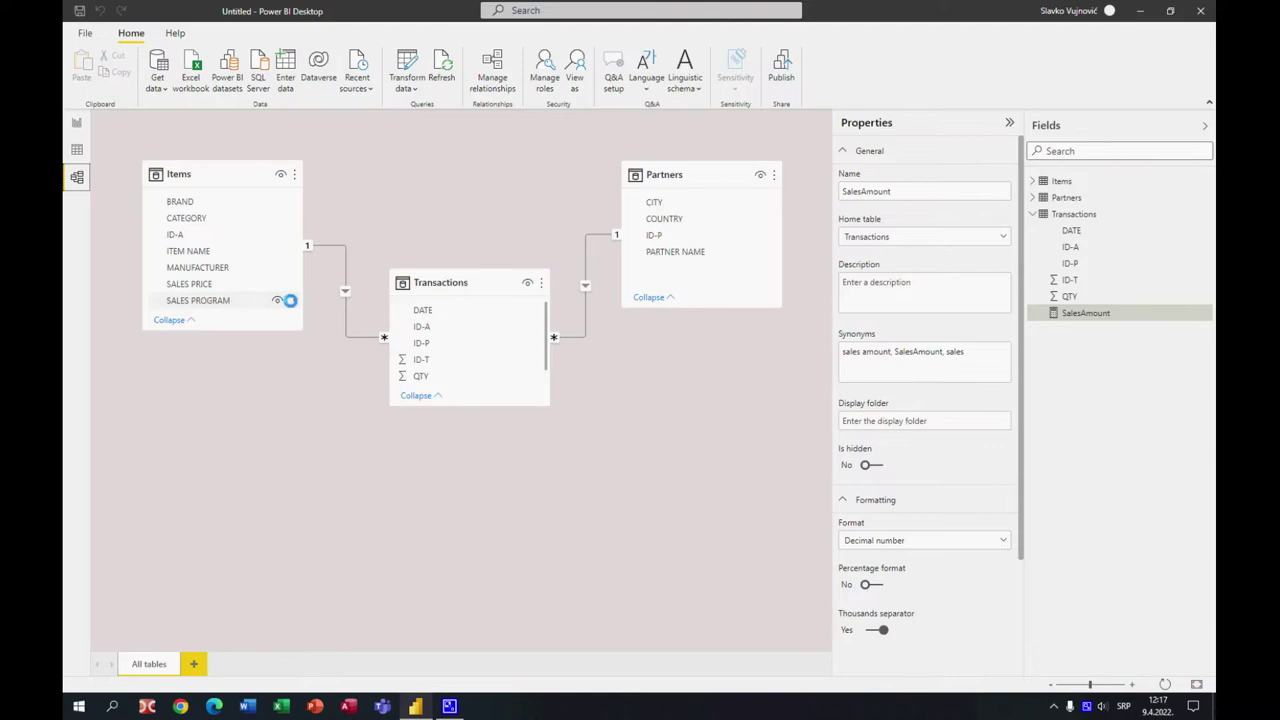
pyautogui.rightClick(294, 300)
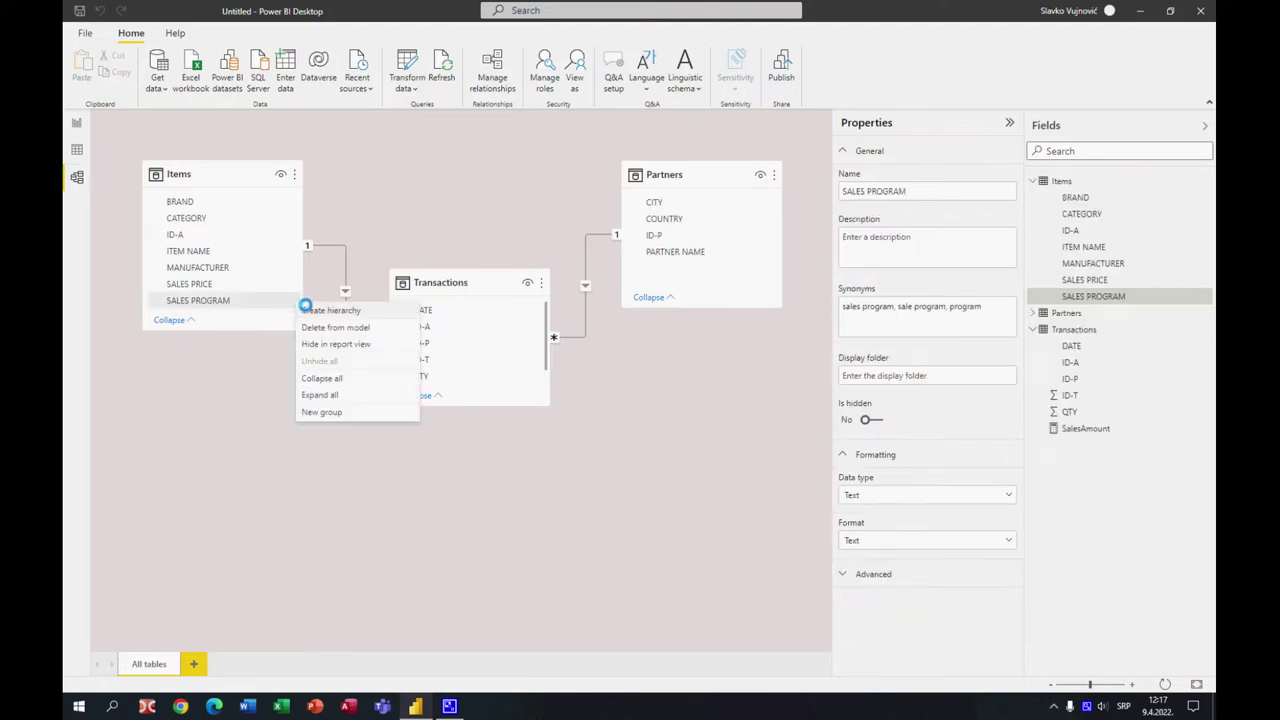
pyautogui.click(330, 310)
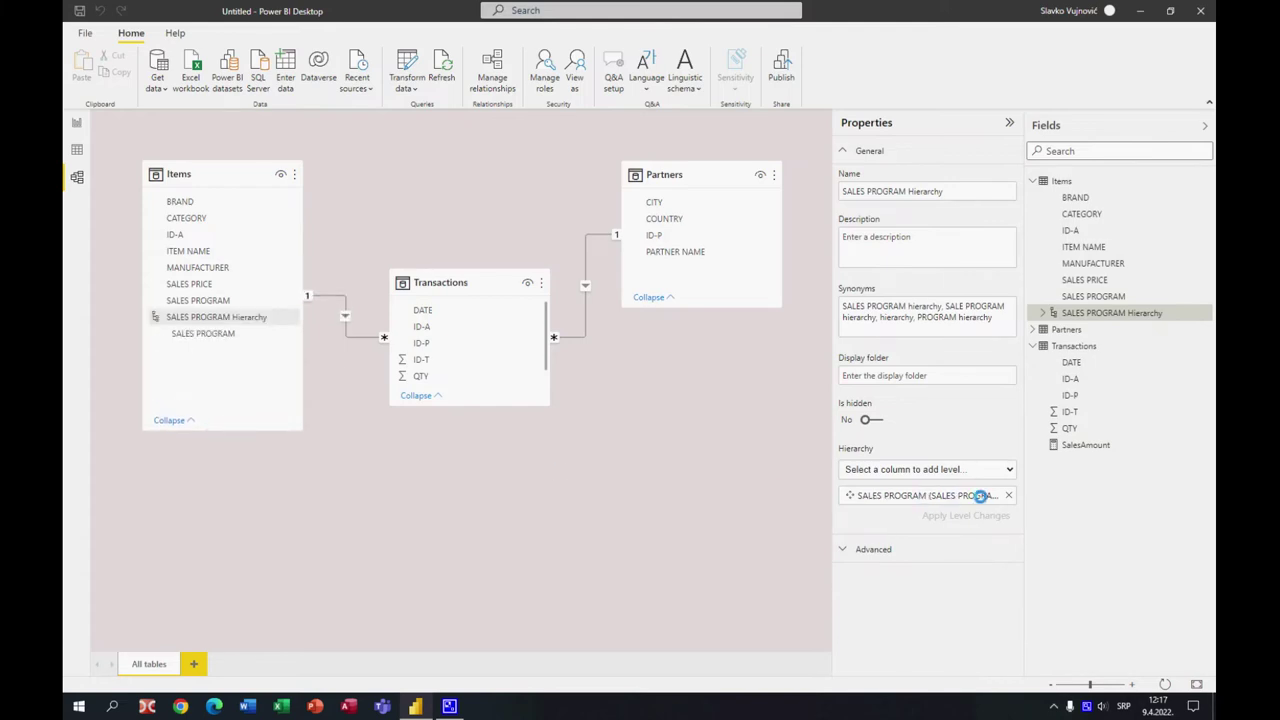
pyautogui.click(1008, 469)
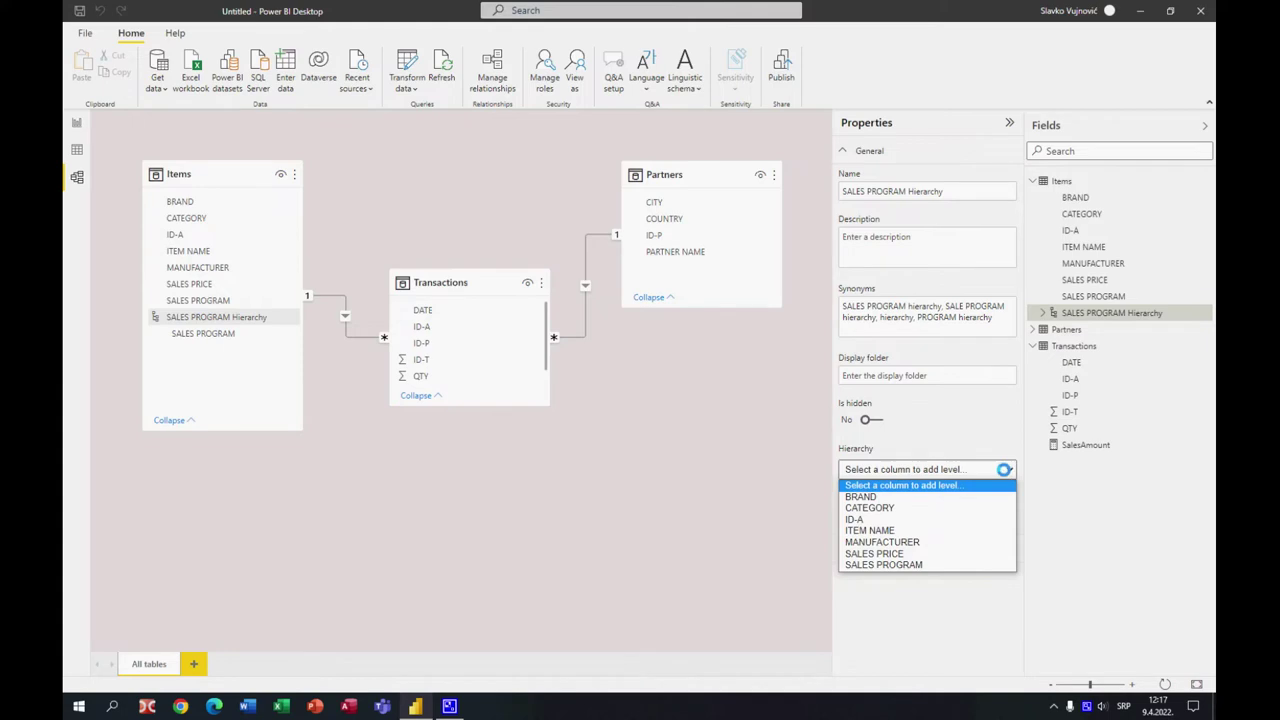
pyautogui.click(980, 507)
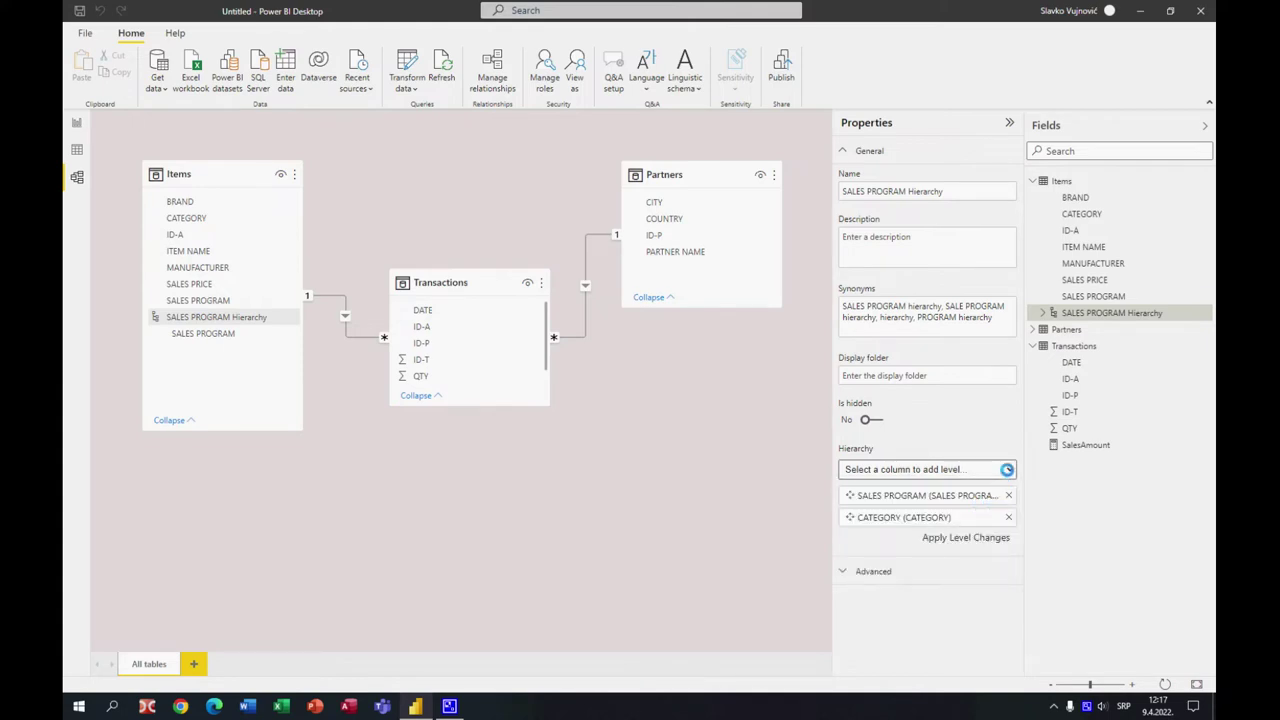
pyautogui.click(1009, 469)
pyautogui.click(990, 530)
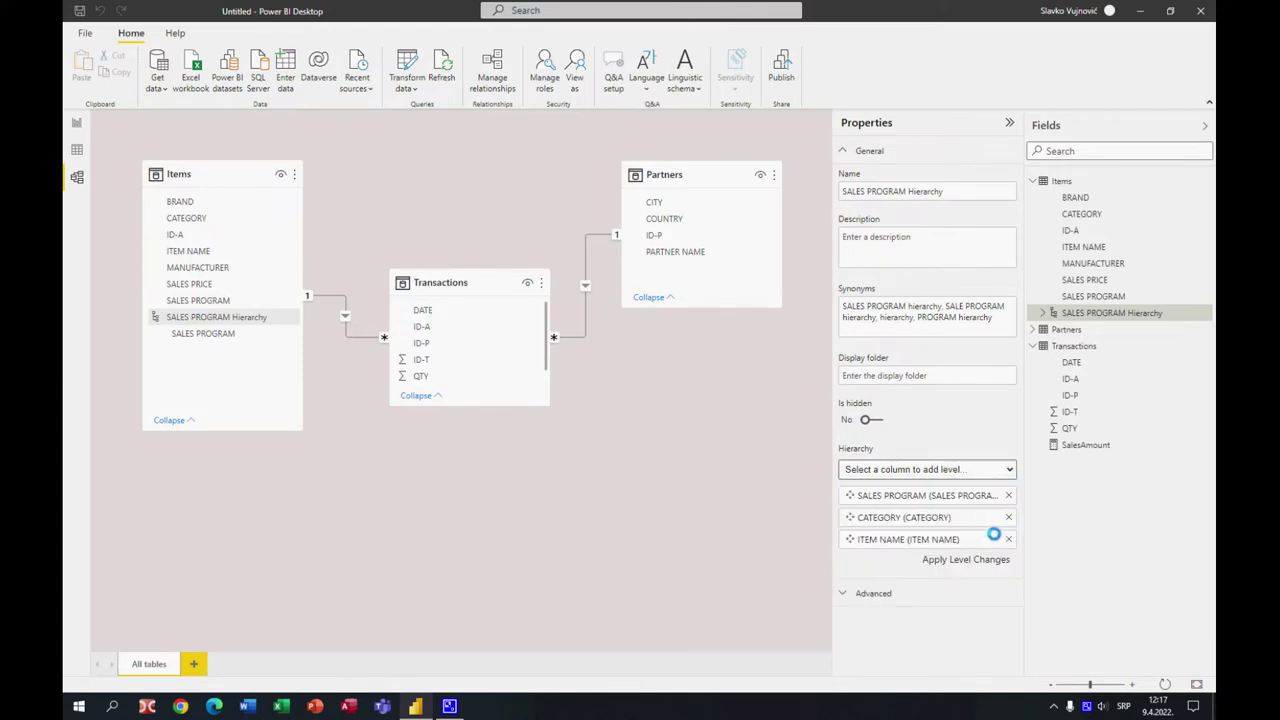
pyautogui.click(992, 557)
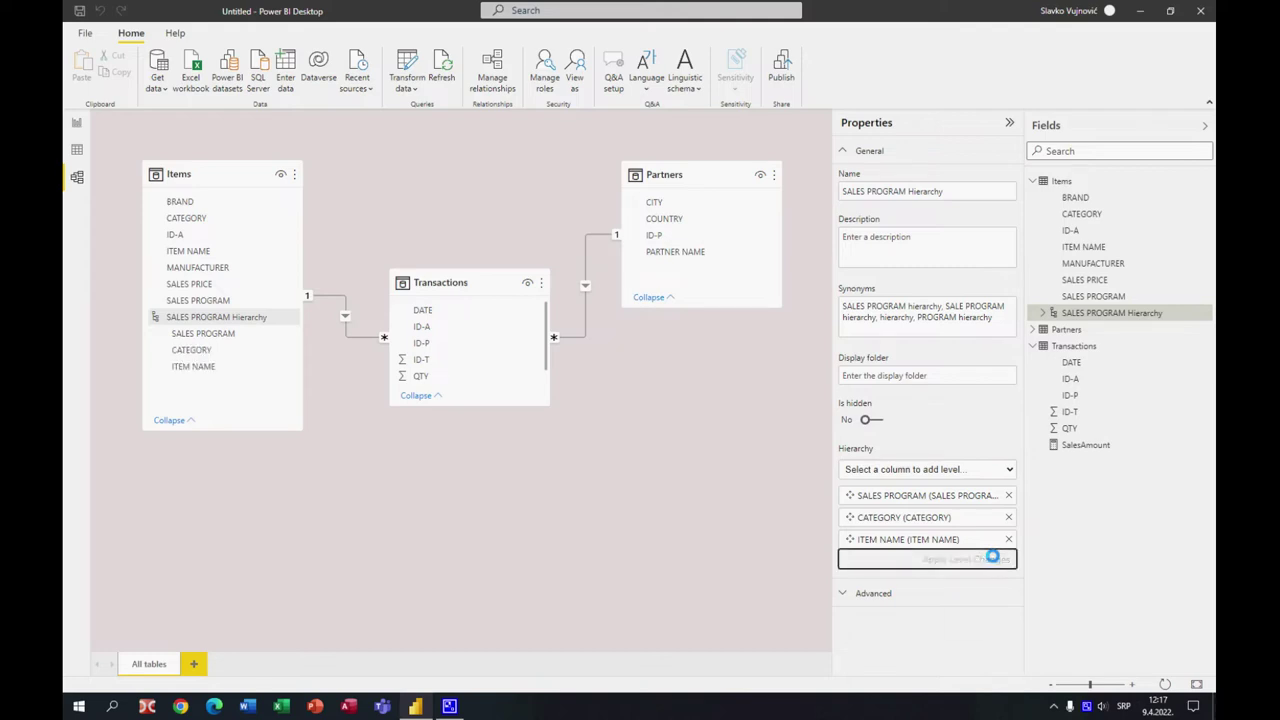
# - Rename the hierarchy to SalesH and go to the empty report page
pyautogui.rightClick(1202, 312)
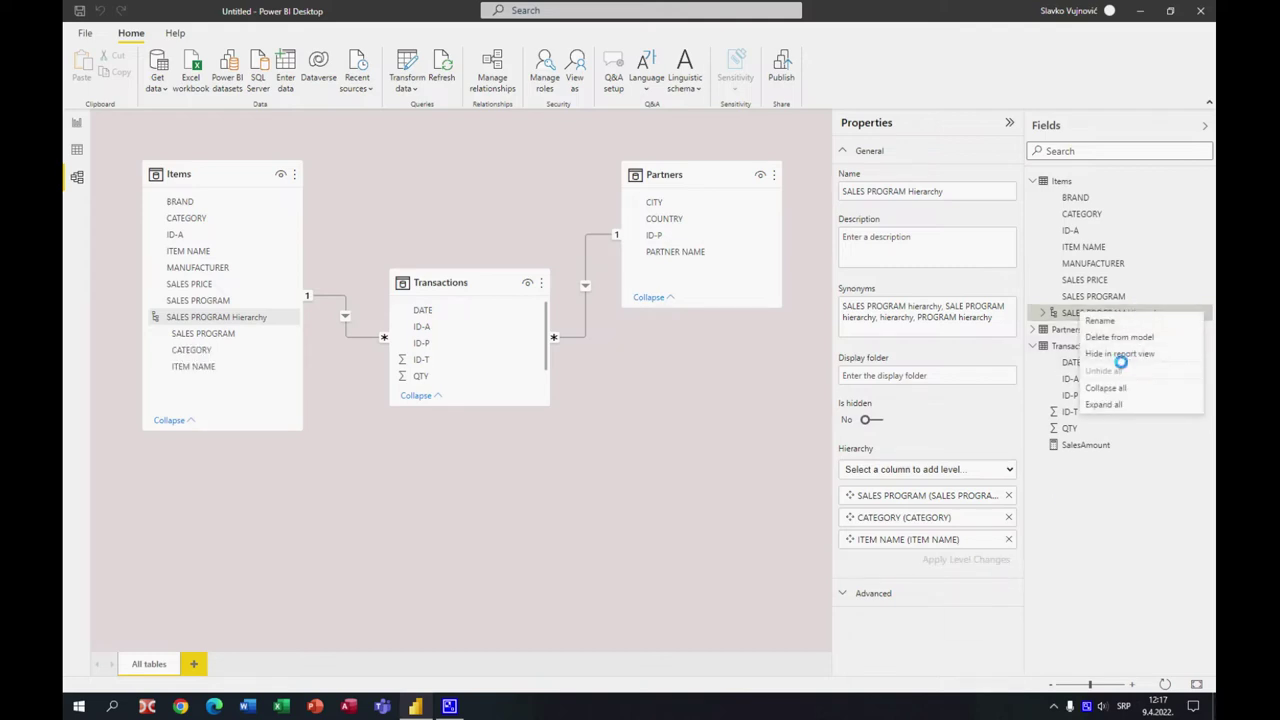
pyautogui.click(1112, 320)
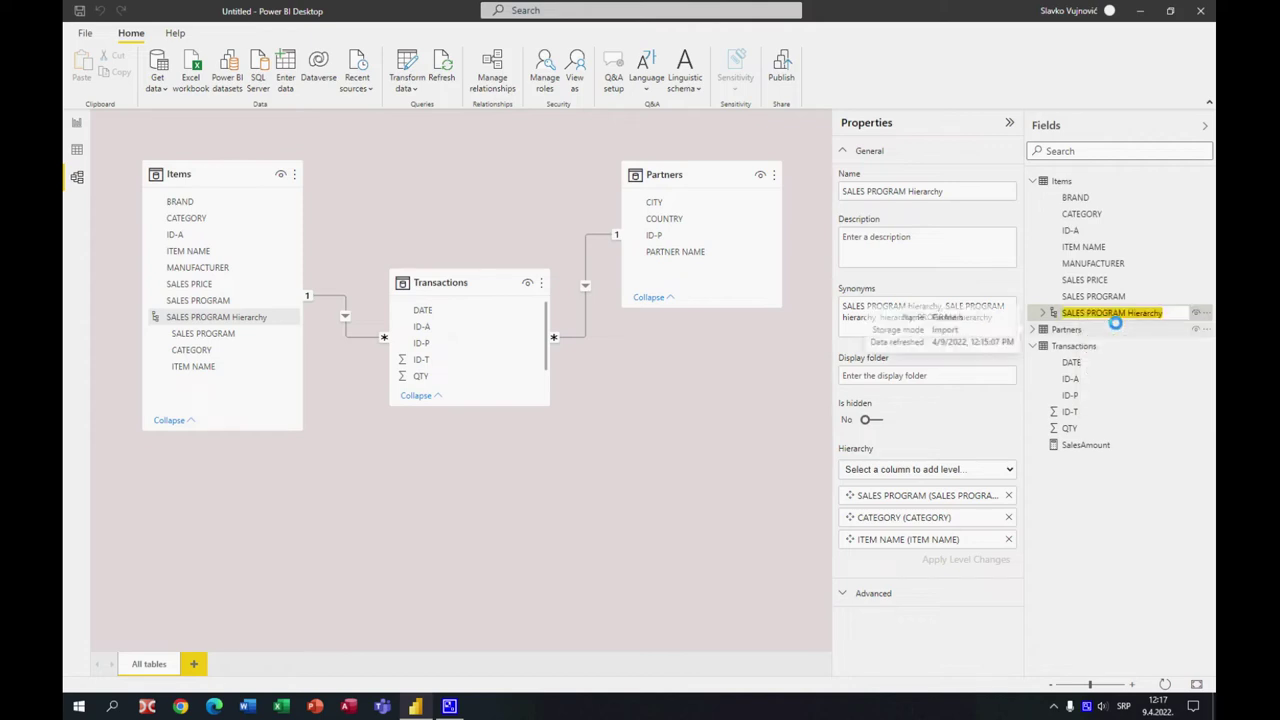
pyautogui.write('SalesH')
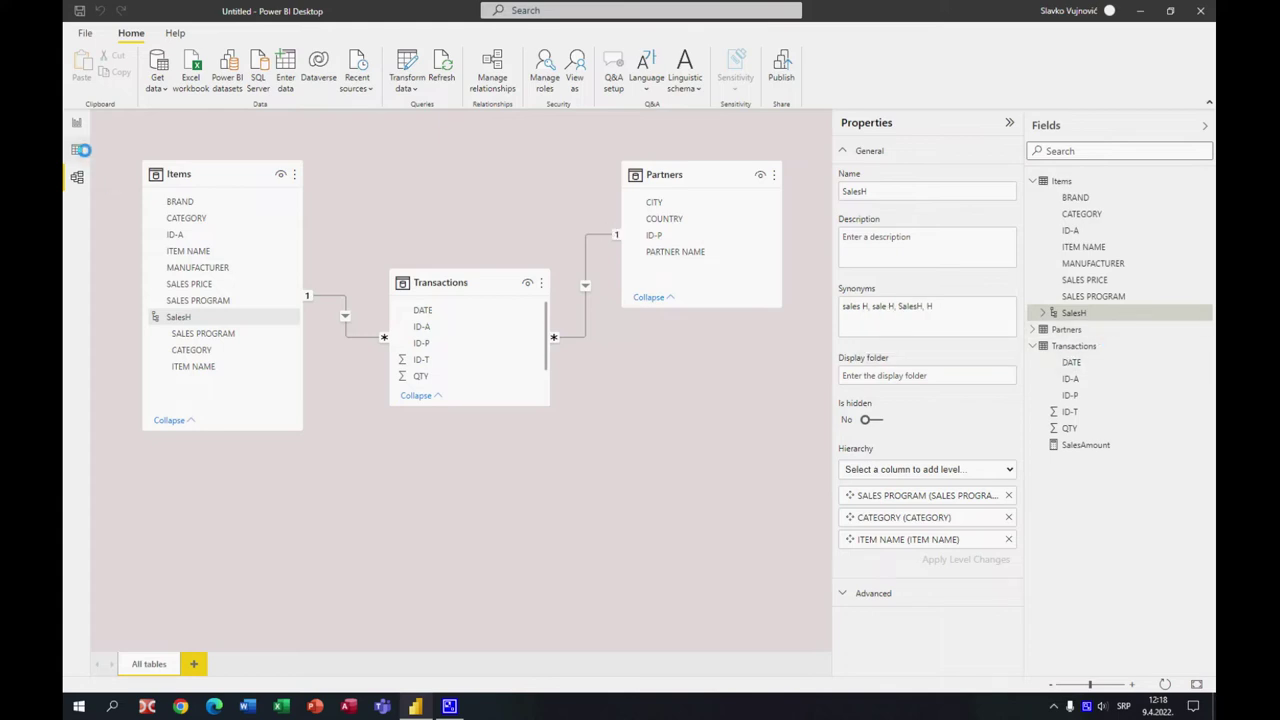
pyautogui.click(76, 122)
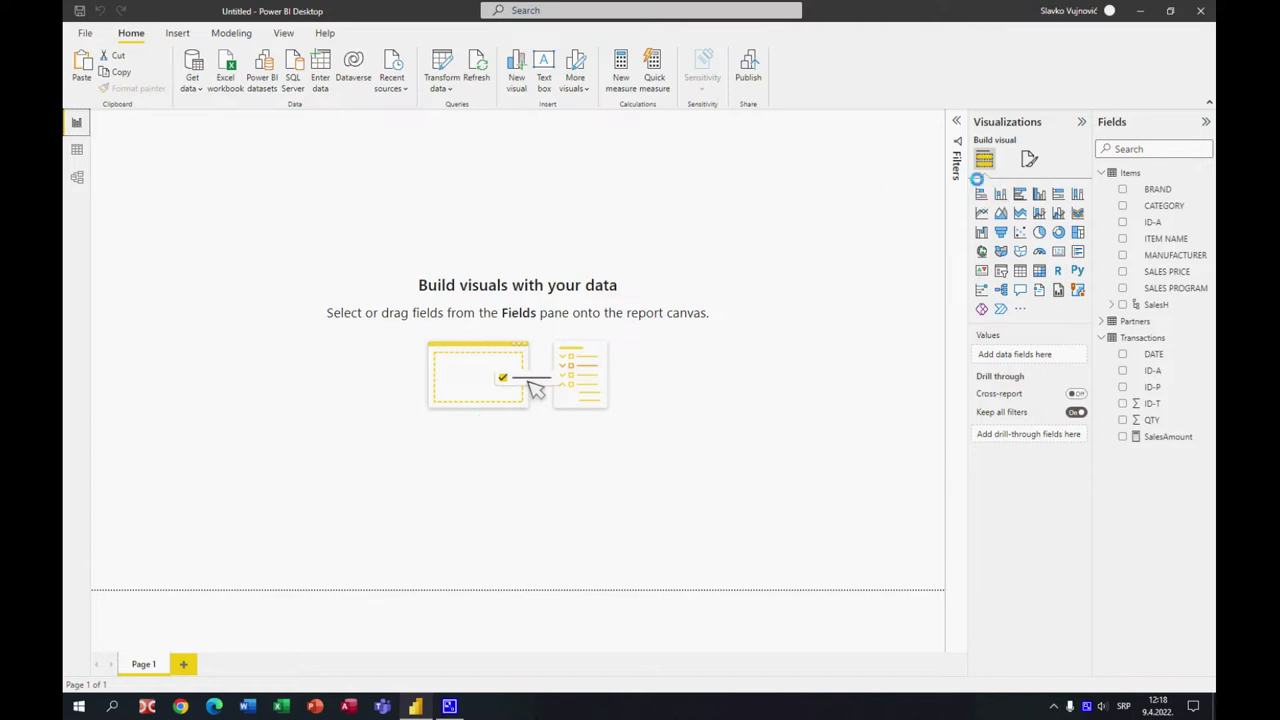
# - Set Page 1's canvas background colour to purple with 90% transparency
pyautogui.click(1029, 159)
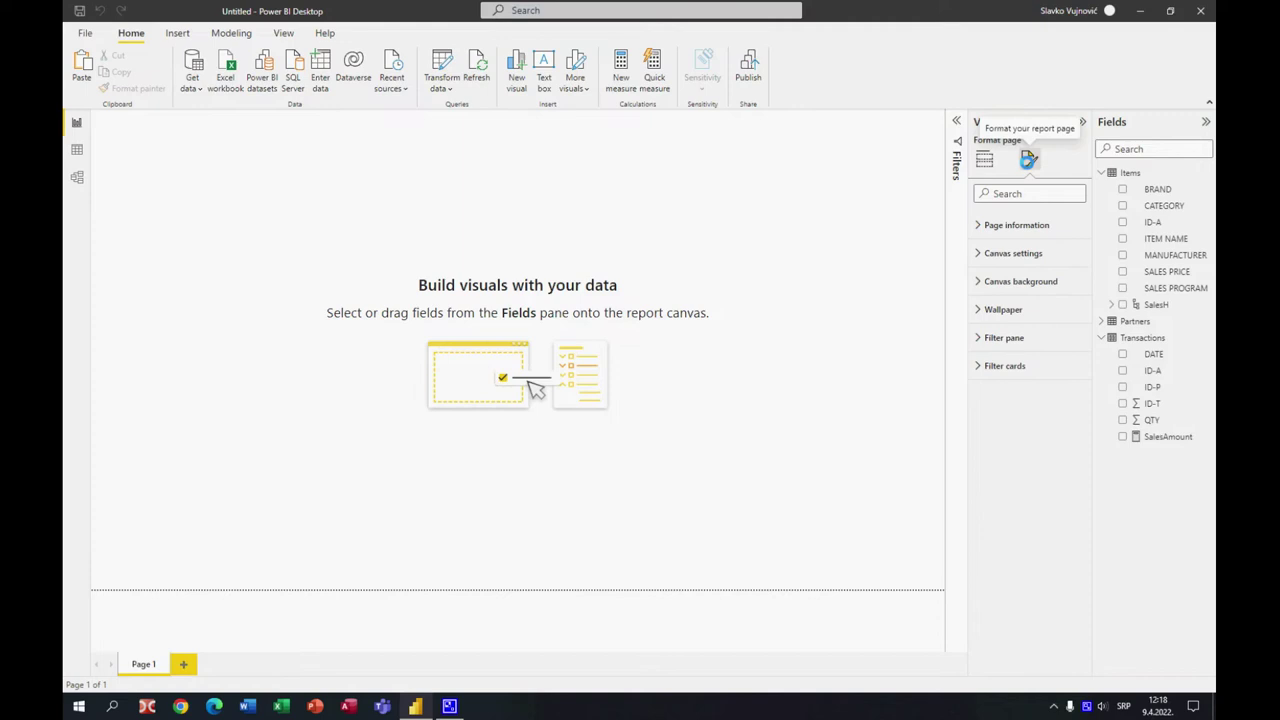
pyautogui.click(976, 277)
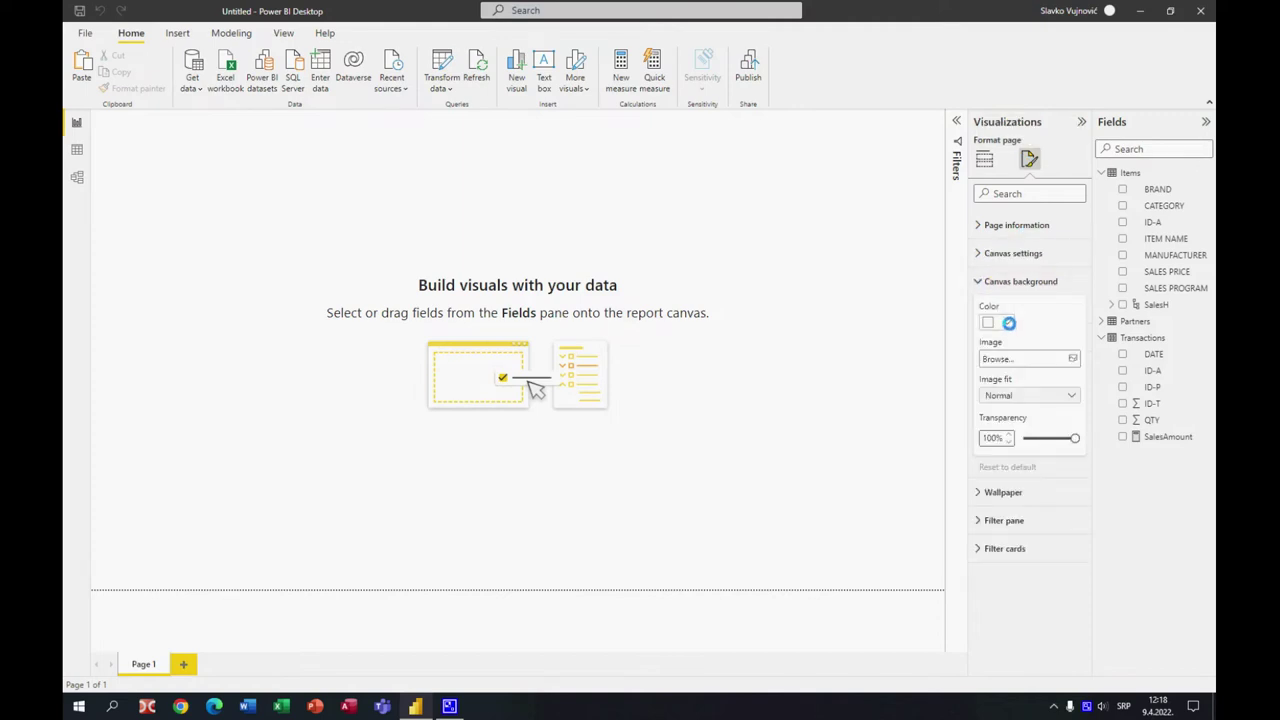
pyautogui.click(1006, 322)
pyautogui.click(1131, 369)
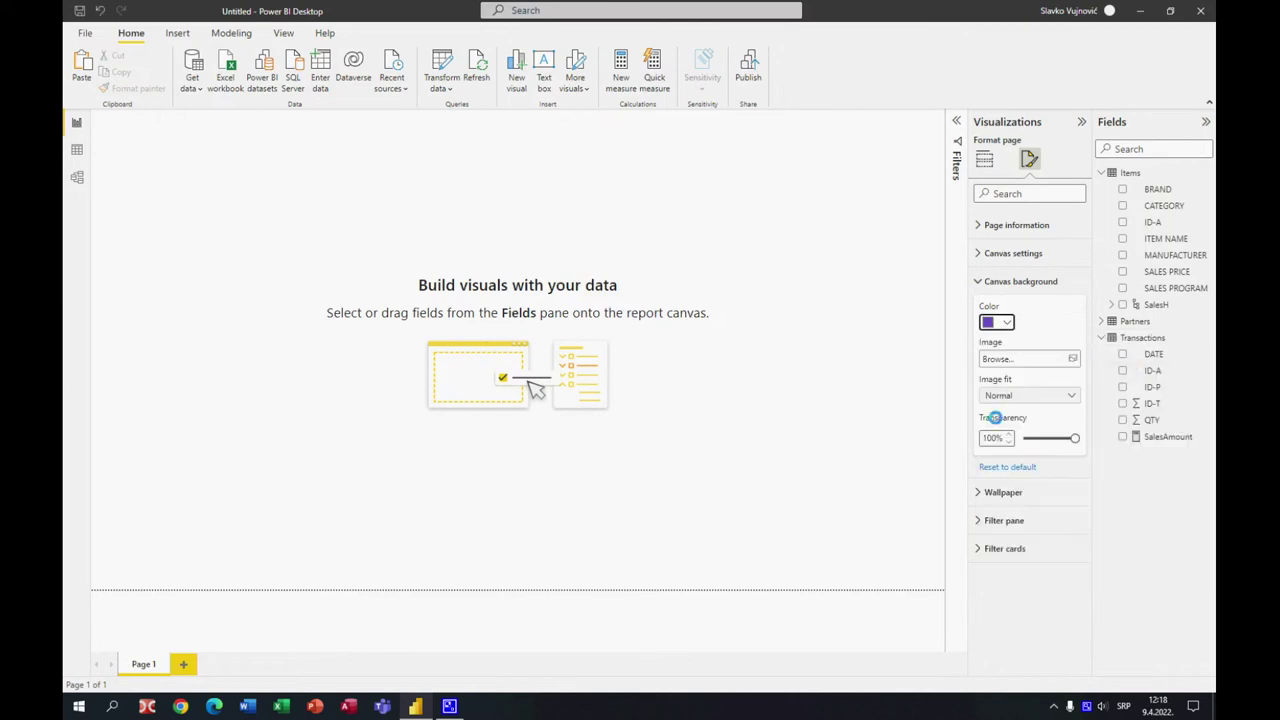
pyautogui.moveTo(980, 440); pyautogui.dragTo(1013, 440)
pyautogui.write('90')
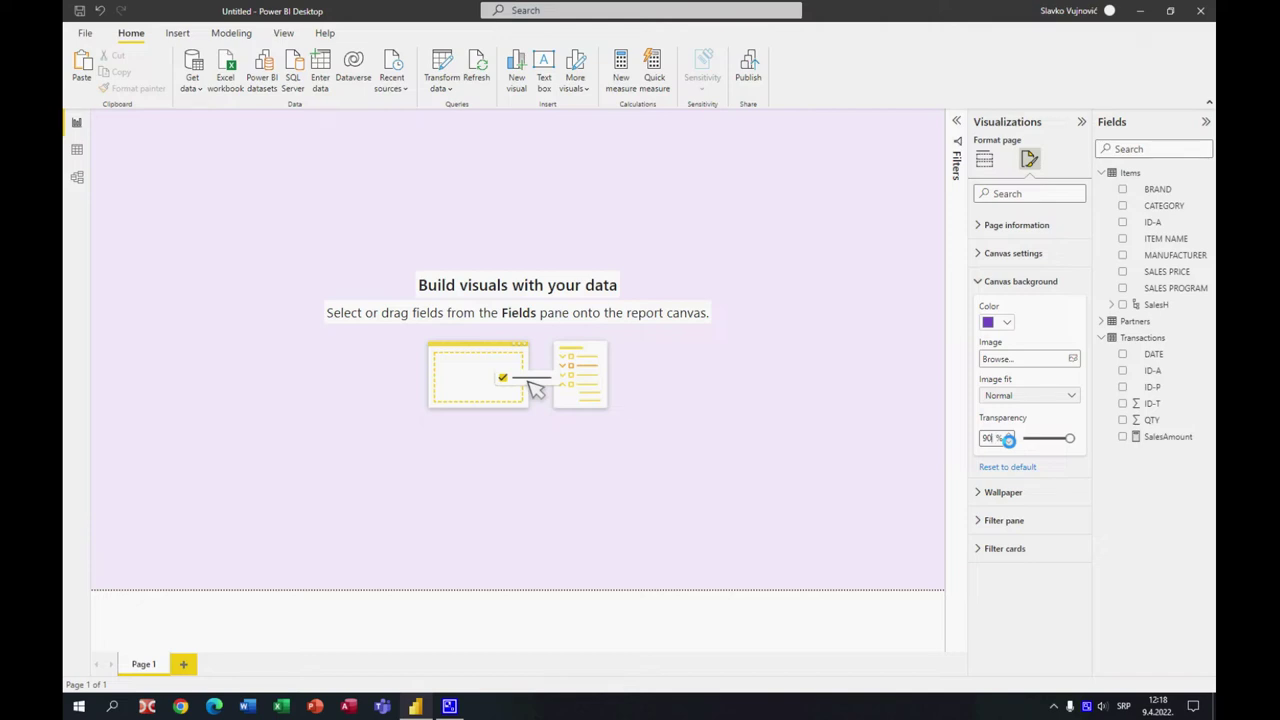
# - Insert a 'Sales Report' text box at size 24 and shrink it to fit the title
pyautogui.click(149, 162)
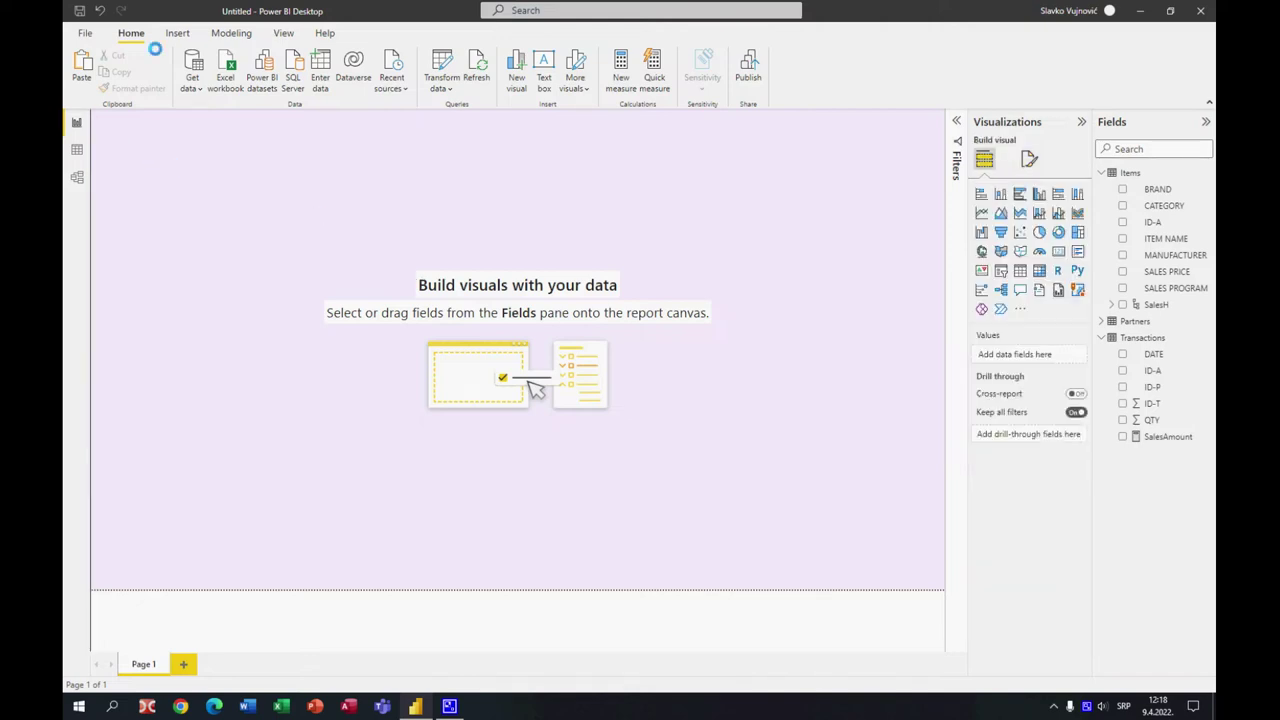
pyautogui.click(176, 33)
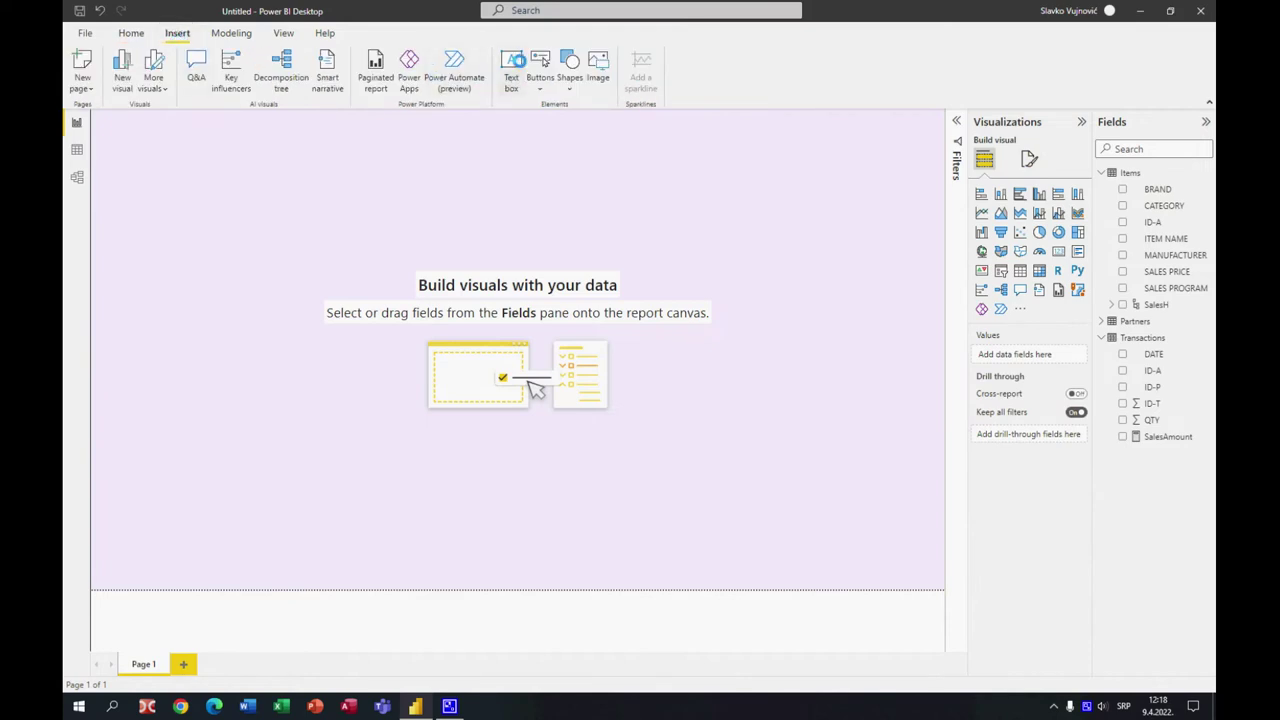
pyautogui.click(515, 77)
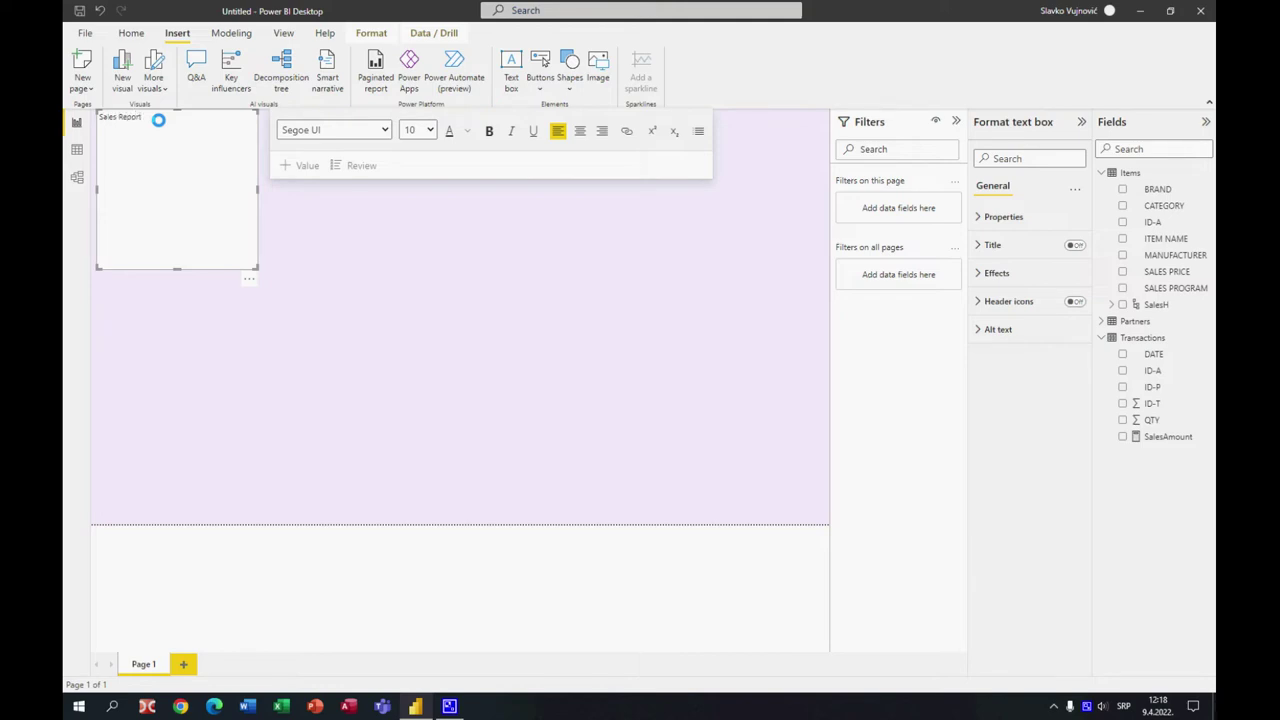
pyautogui.write('Sales Report')
pyautogui.click(297, 251)
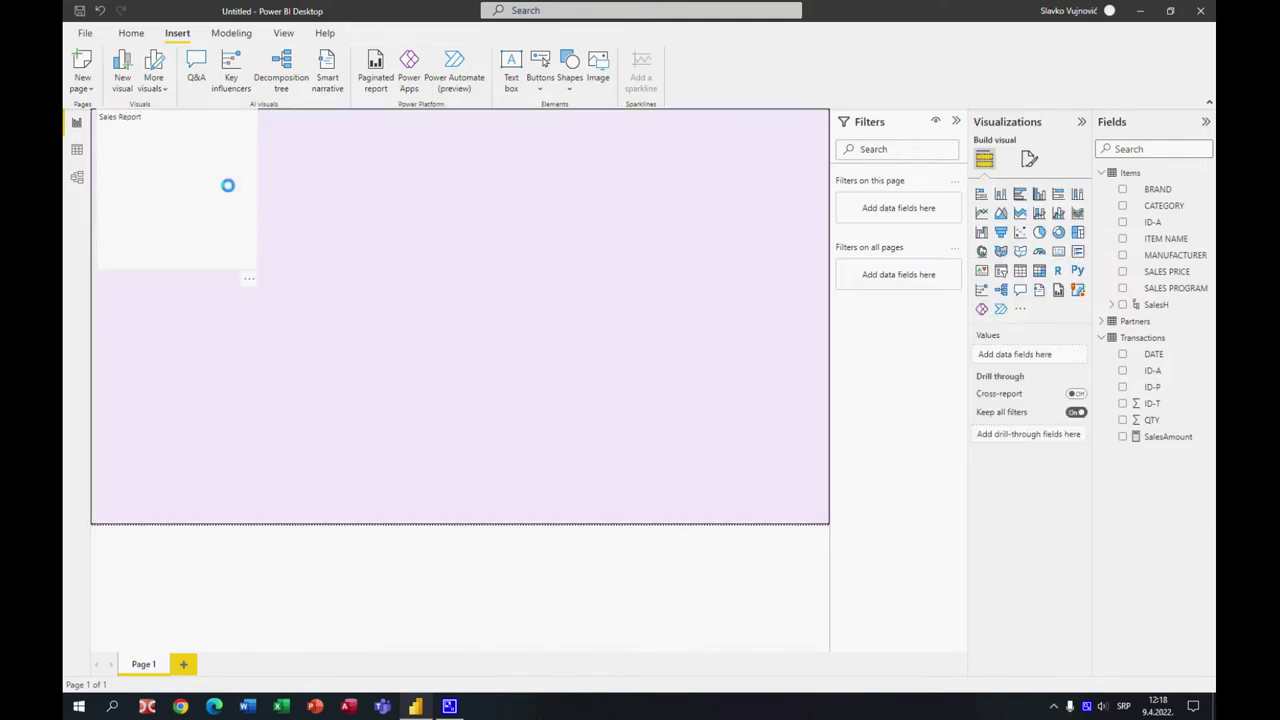
pyautogui.click(166, 117)
pyautogui.hotkey('ctrl', 'a')
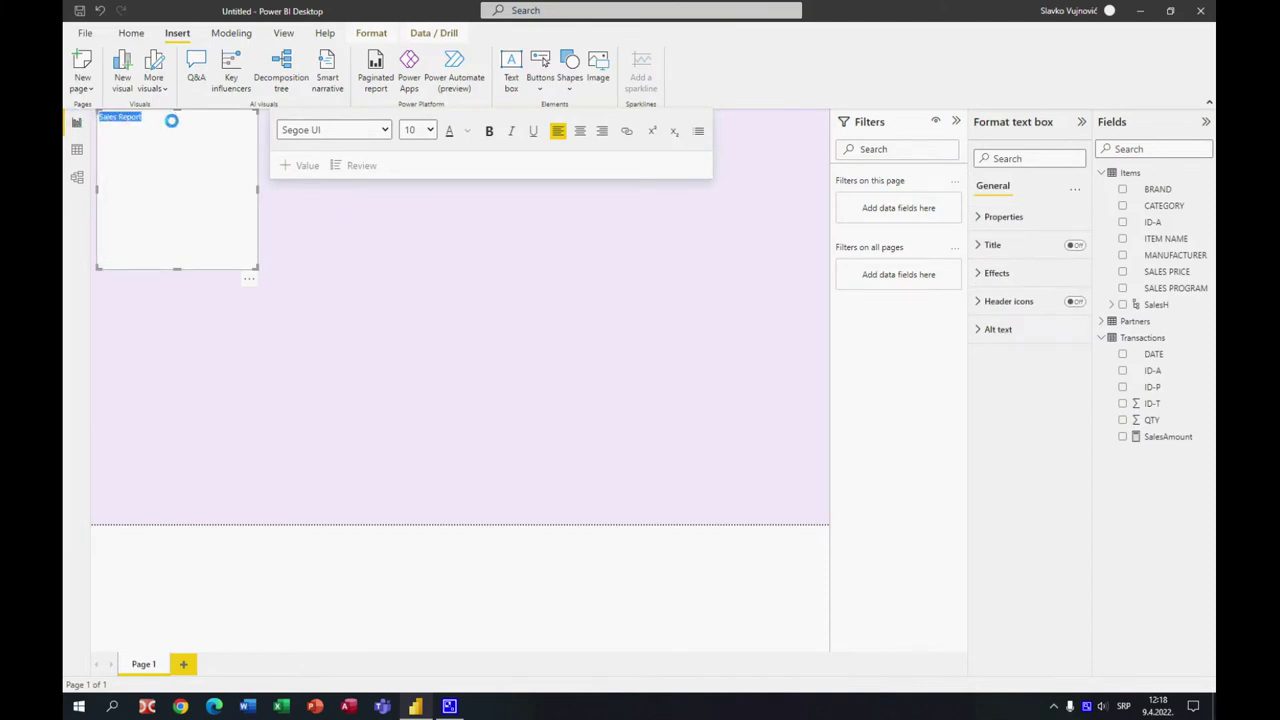
pyautogui.click(430, 130)
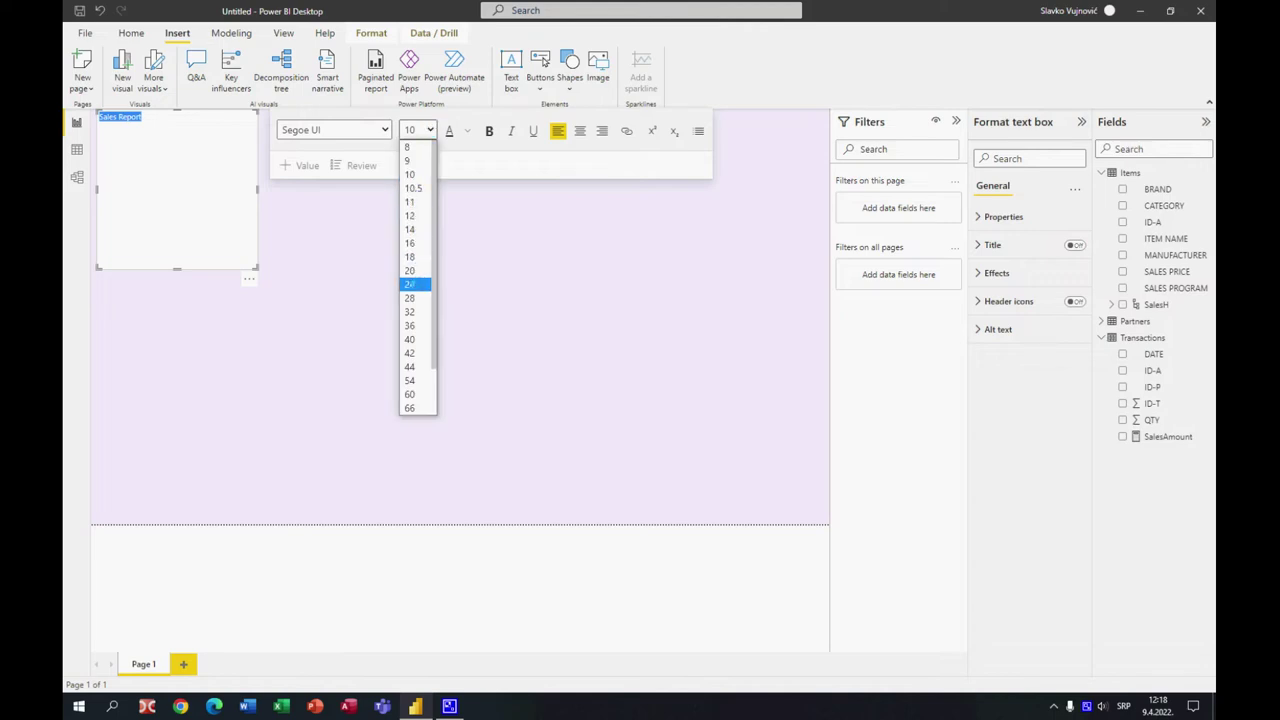
pyautogui.click(410, 284)
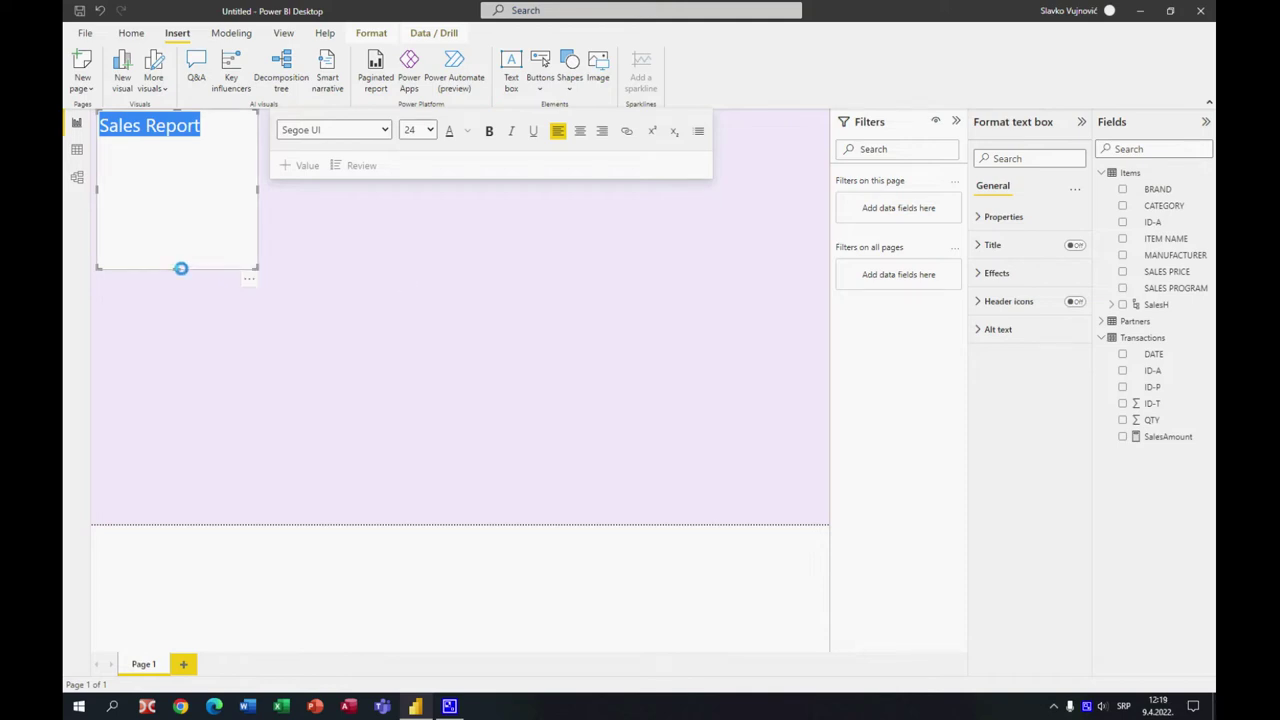
pyautogui.moveTo(177, 267); pyautogui.dragTo(177, 140)
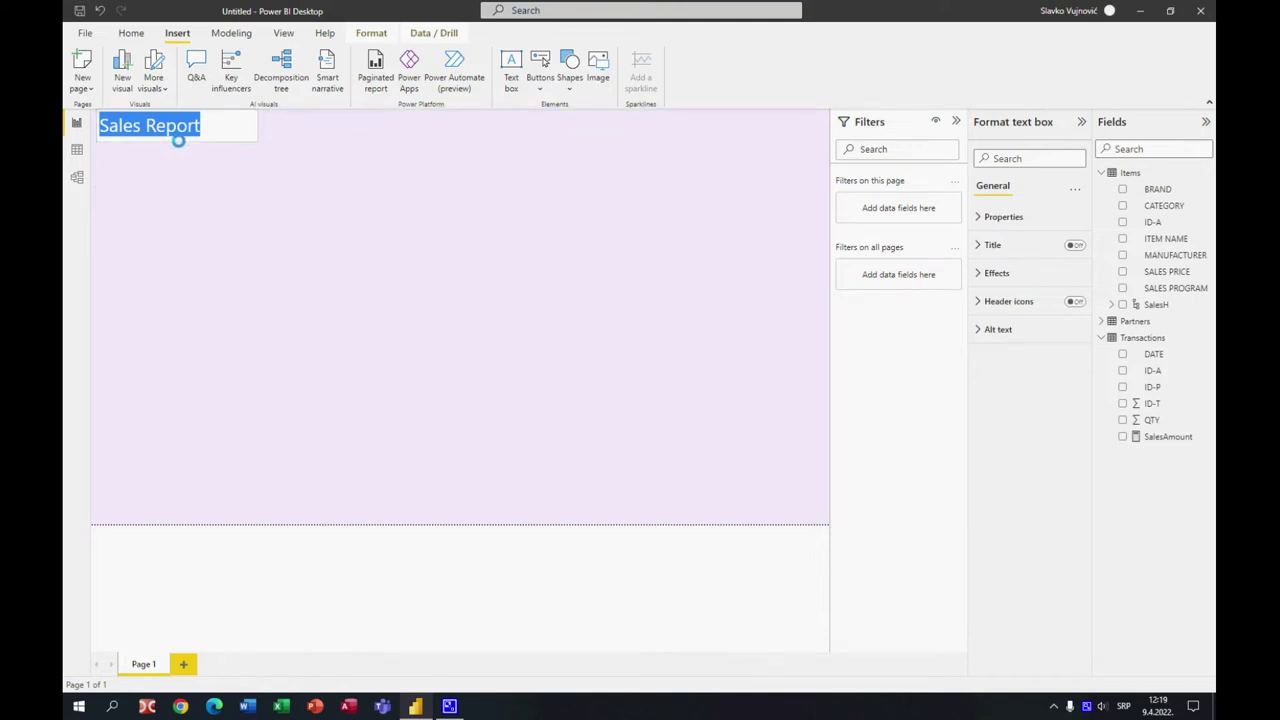
# - Turn off the title text box's Effects background
pyautogui.click(420, 262)
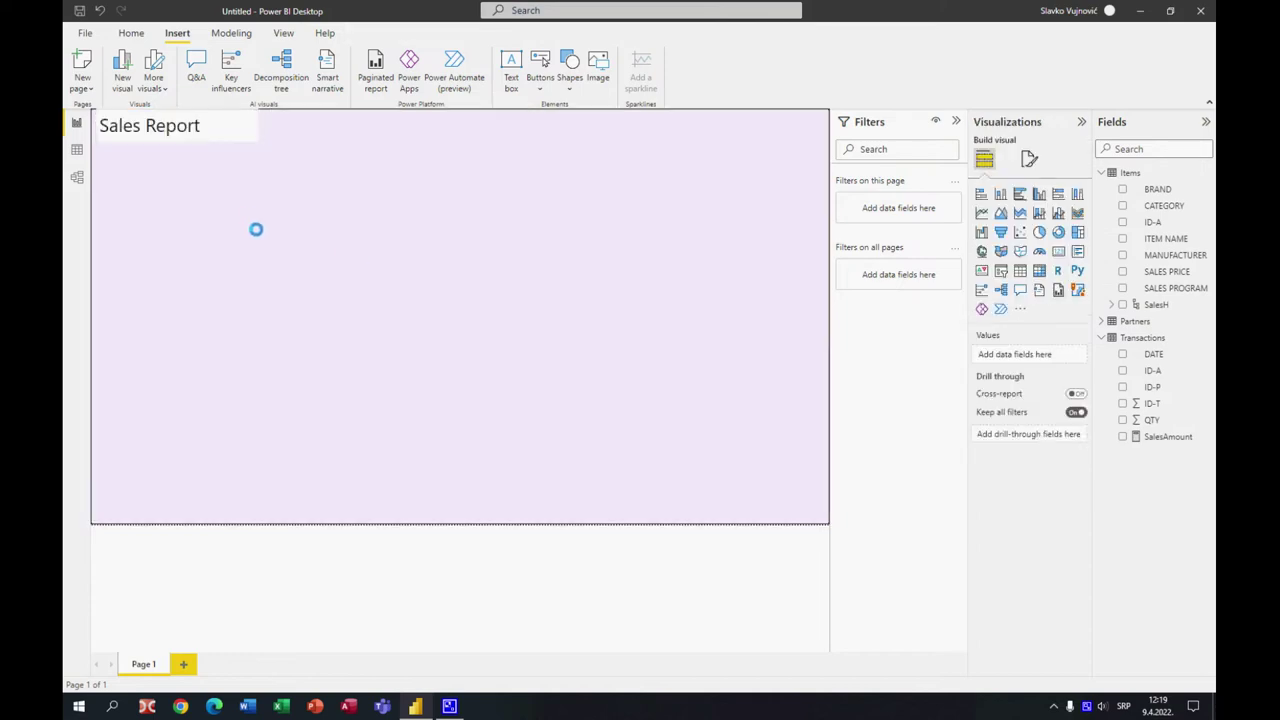
pyautogui.click(234, 140)
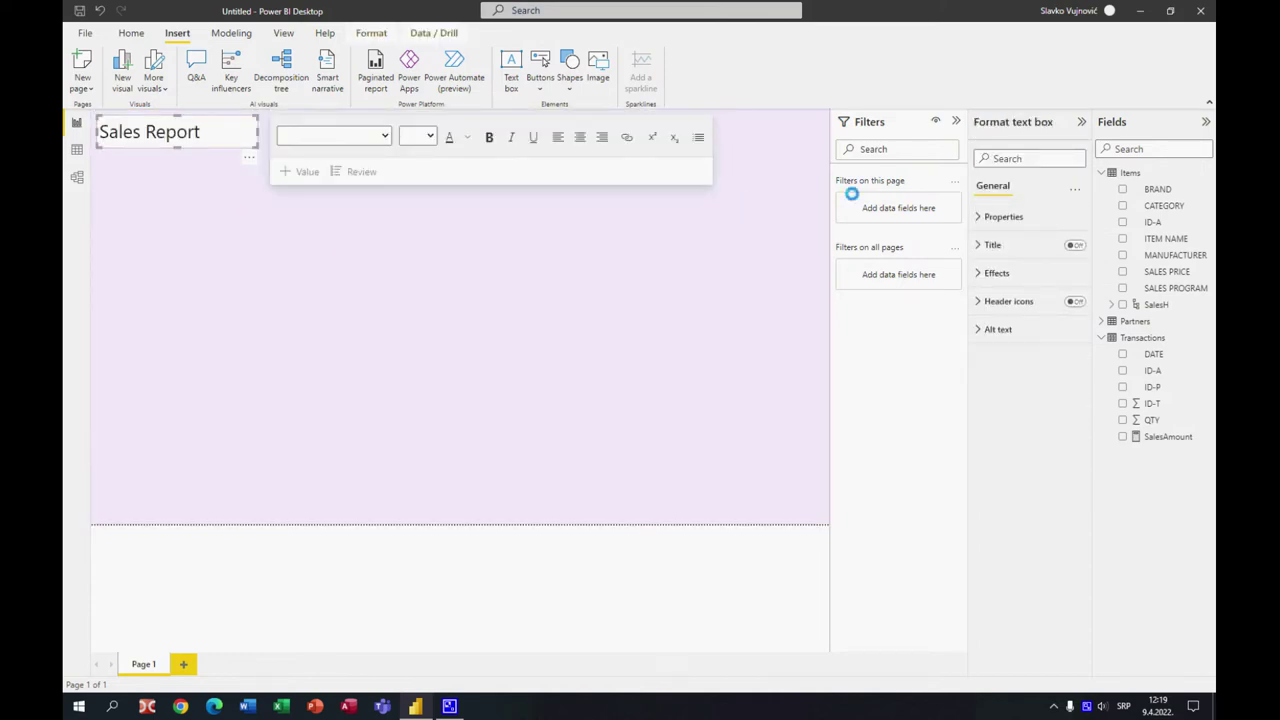
pyautogui.click(985, 272)
pyautogui.click(1066, 300)
pyautogui.click(442, 316)
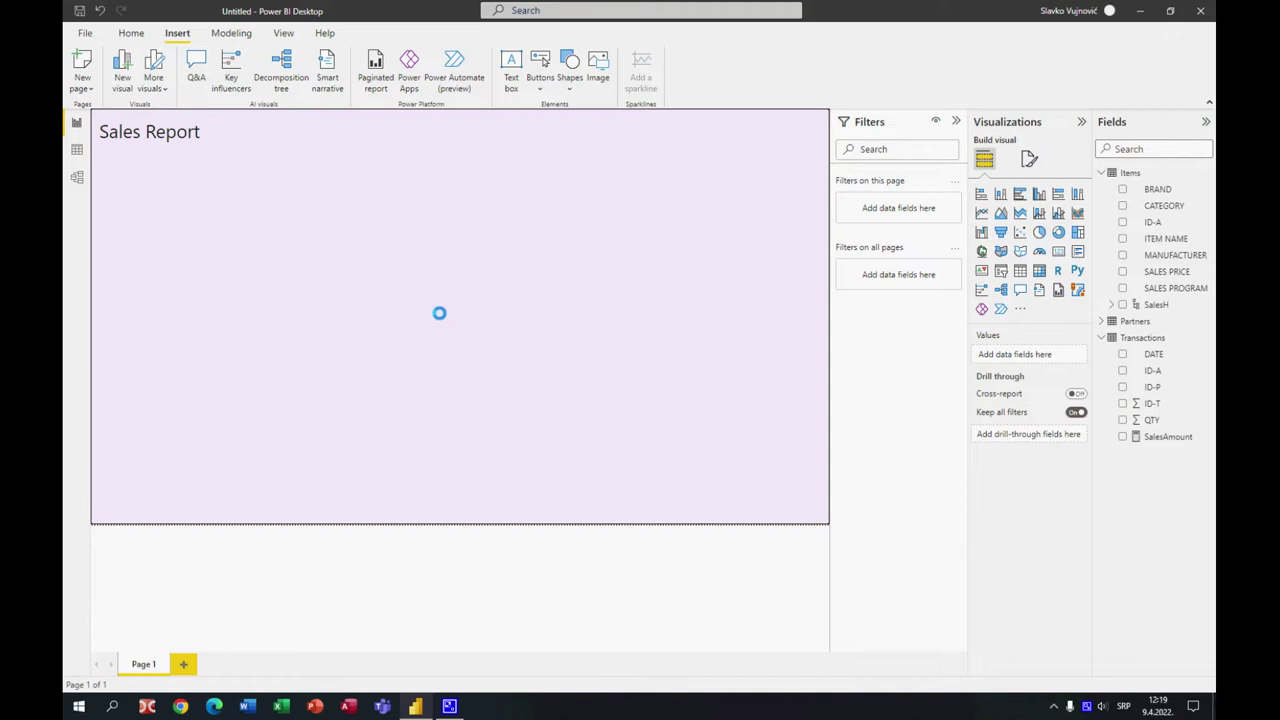
# - Rename the Page 1 tab to 'Sales Report'
pyautogui.click(143, 663)
pyautogui.doubleClick(143, 663)
pyautogui.write('S')
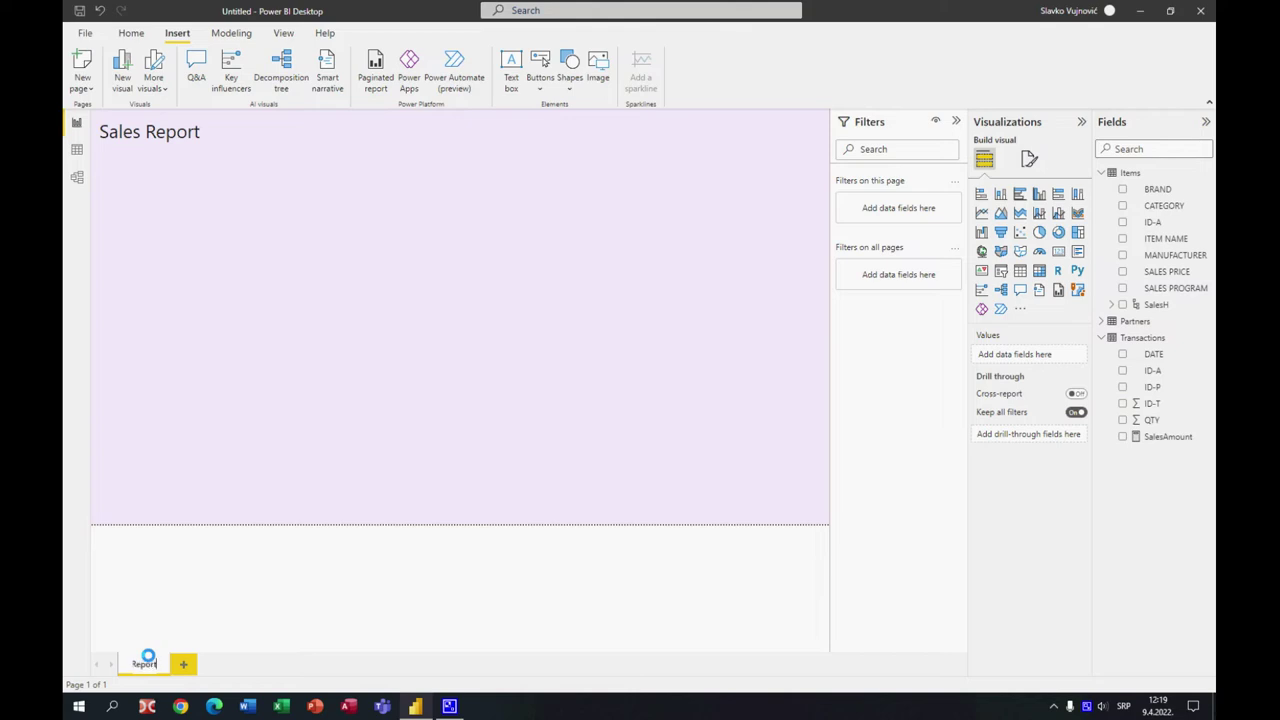
pyautogui.write('ales Report')
pyautogui.press('Return')
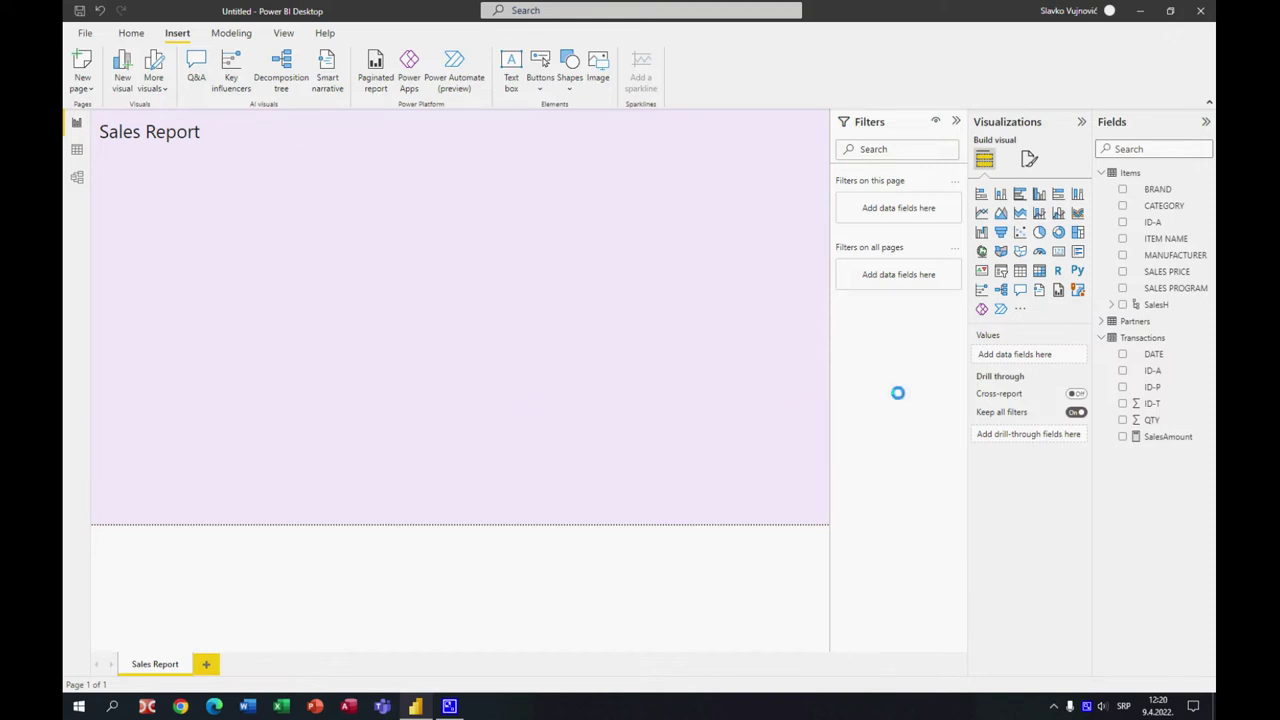
# - Add a table visual below the title with ITEM NAME and SalesAmount columns
pyautogui.click(1020, 270)
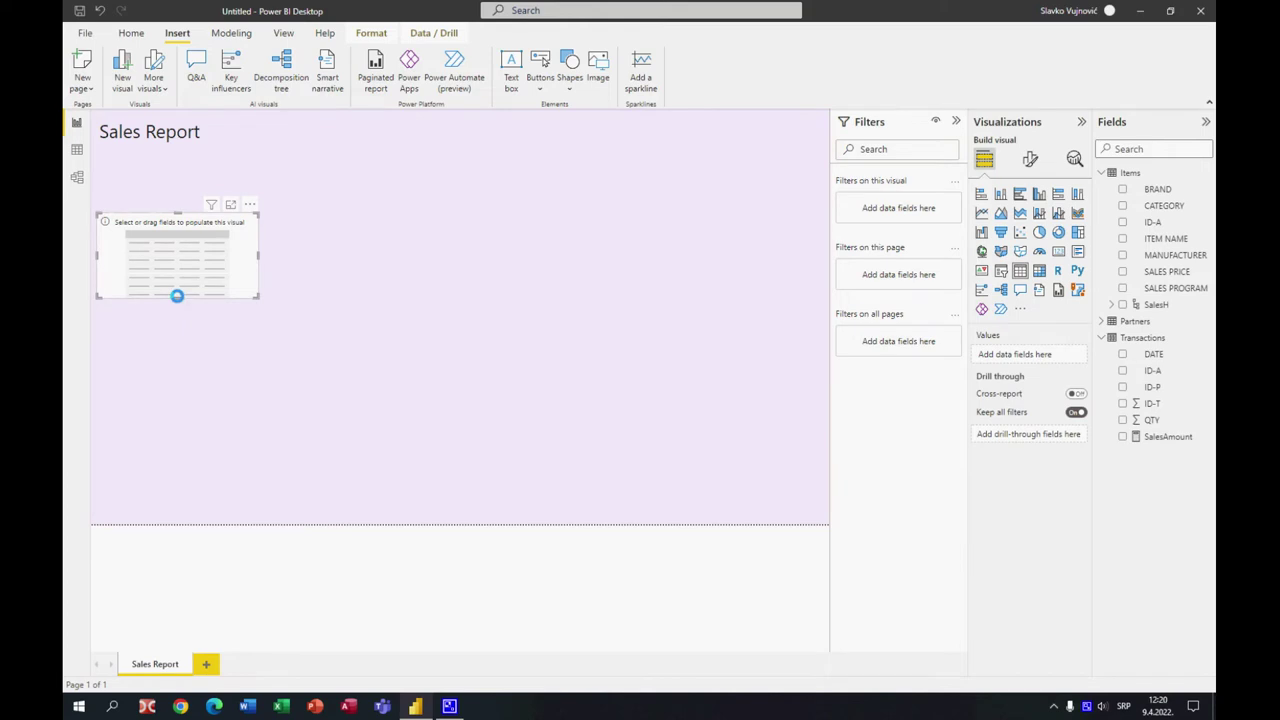
pyautogui.moveTo(177, 295); pyautogui.dragTo(177, 346)
pyautogui.moveTo(191, 214); pyautogui.dragTo(203, 163)
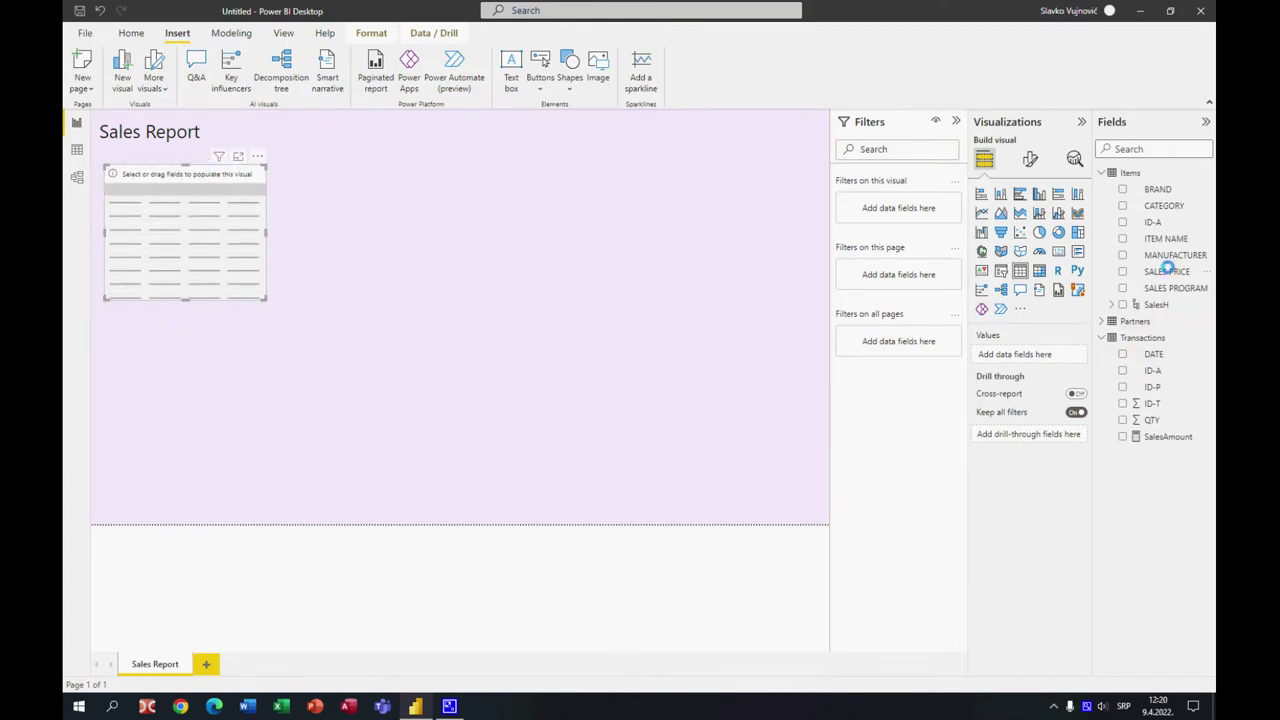
pyautogui.moveTo(1166, 238); pyautogui.dragTo(1056, 352)
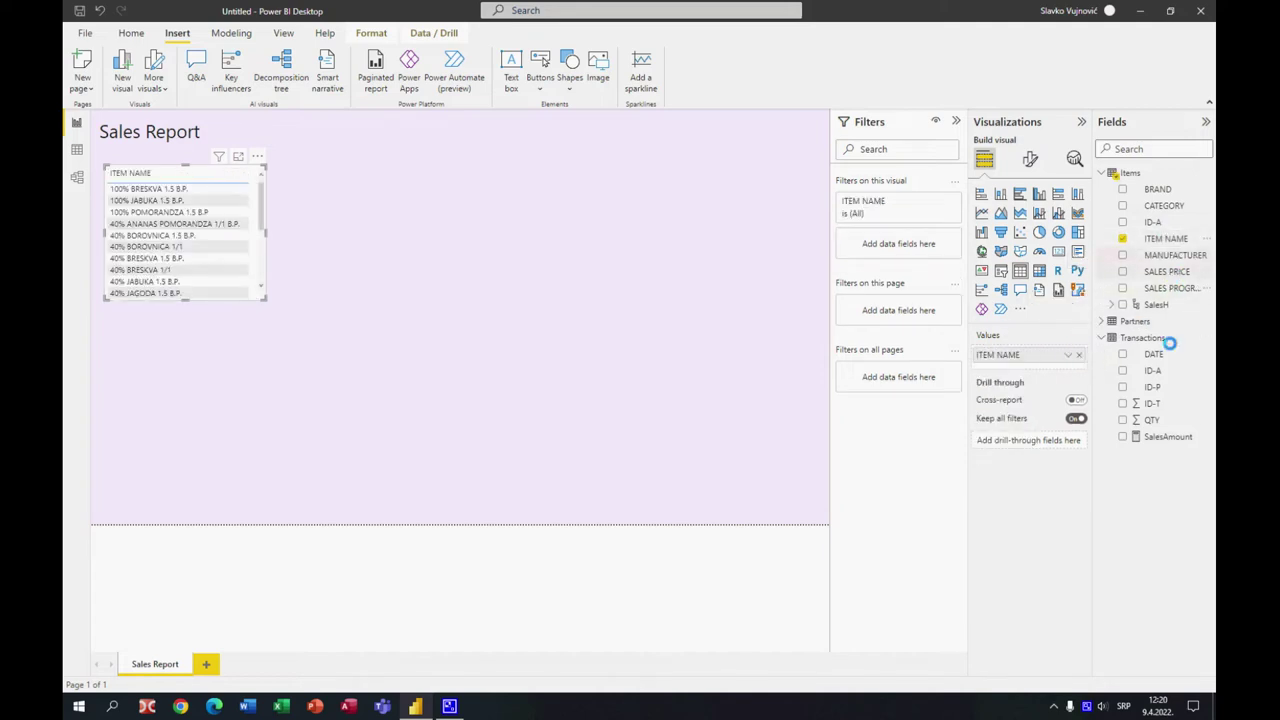
pyautogui.moveTo(1162, 436); pyautogui.dragTo(1057, 360)
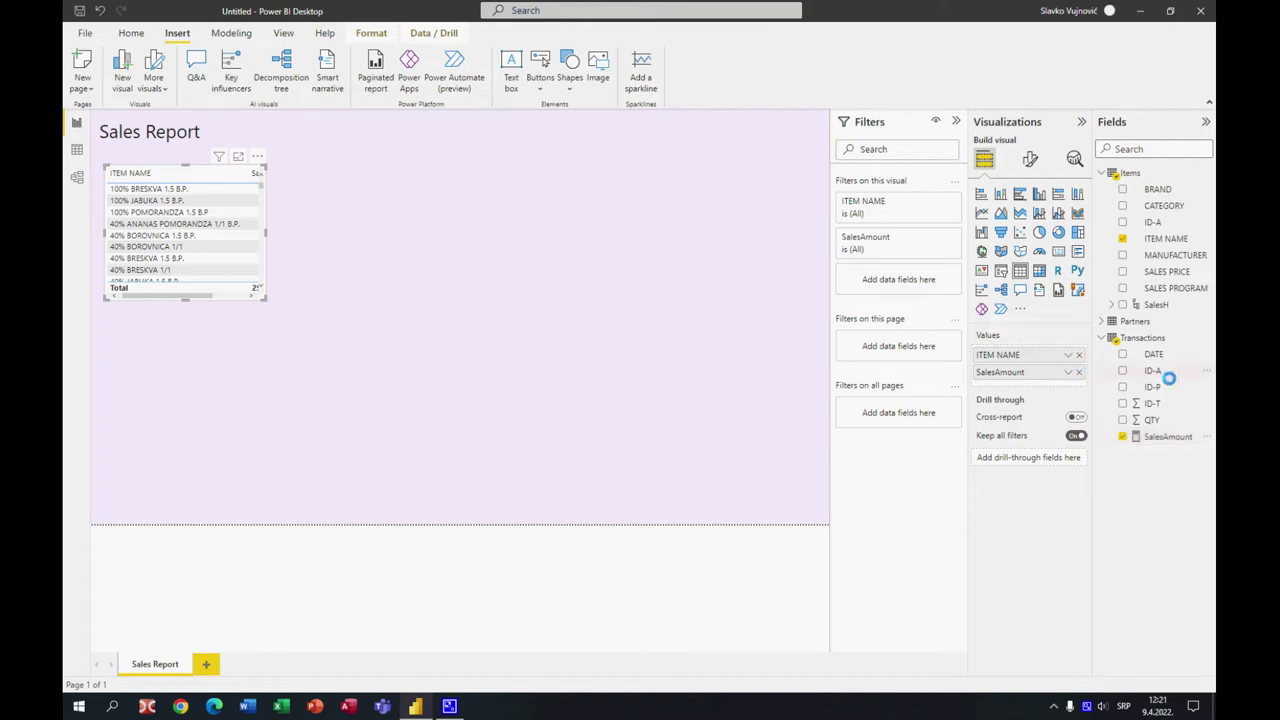
# - Turn on the item table's visual border under Effects
pyautogui.click(1030, 159)
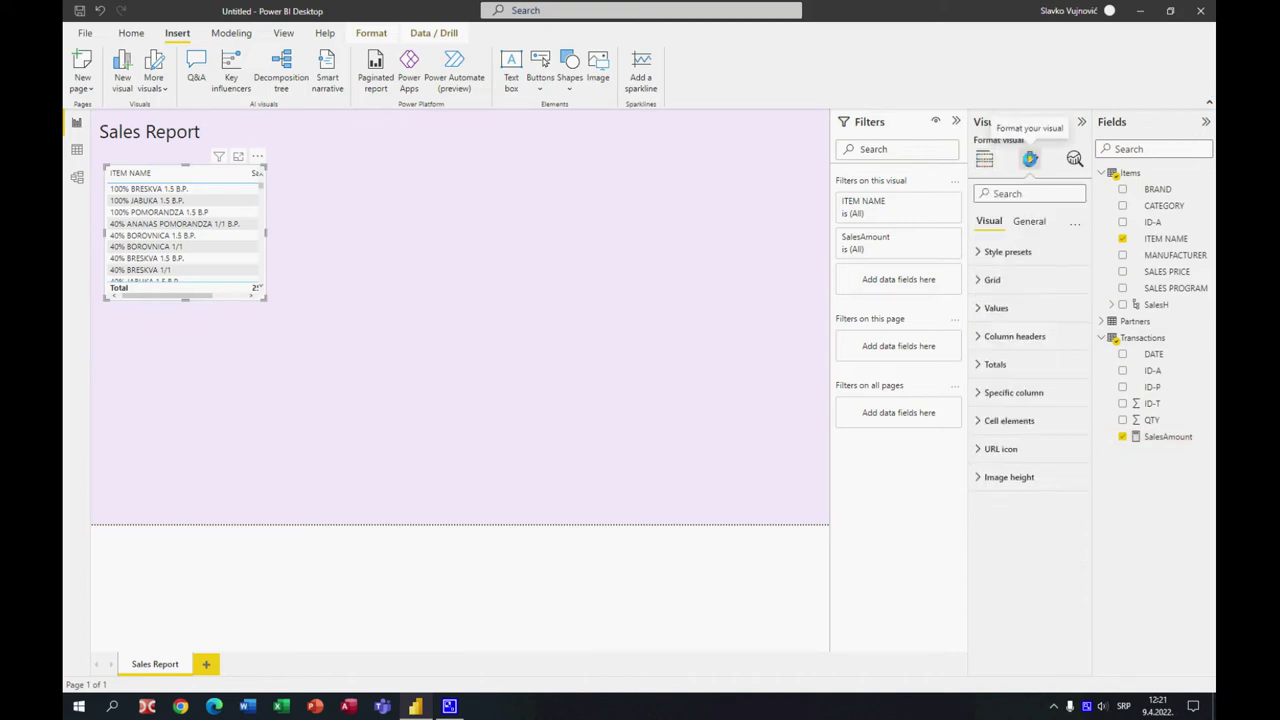
pyautogui.click(1030, 221)
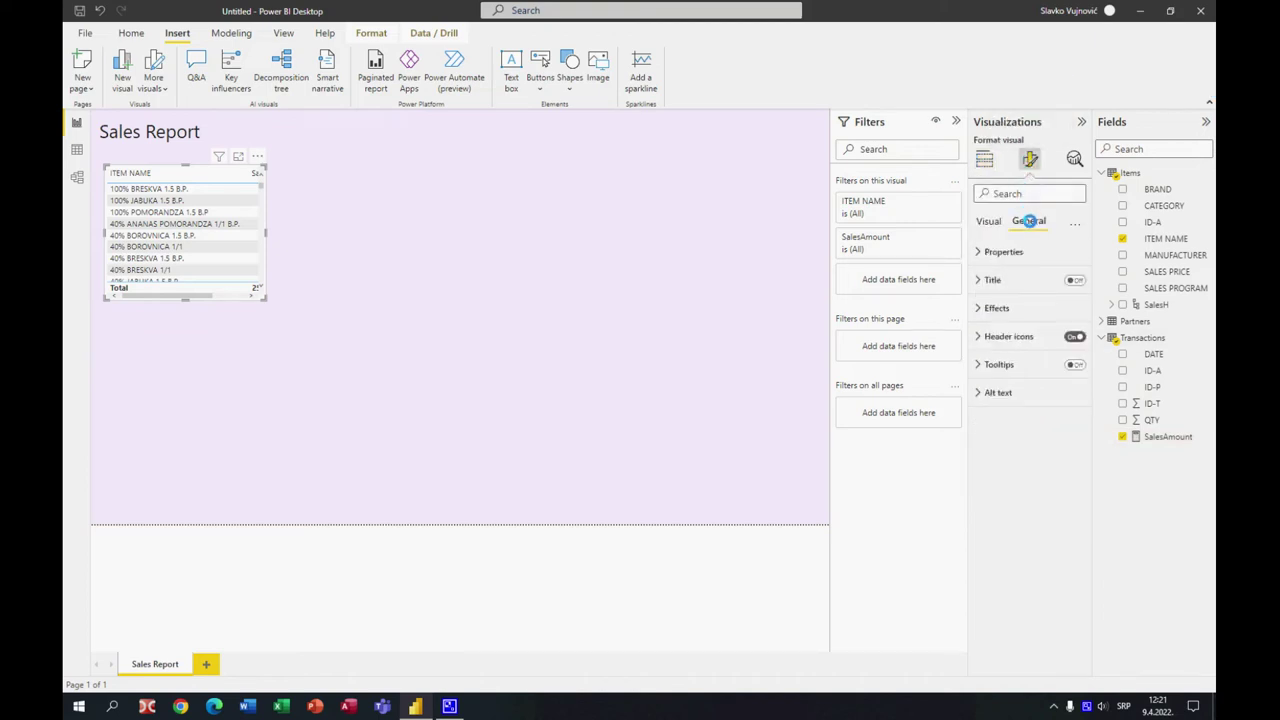
pyautogui.click(980, 306)
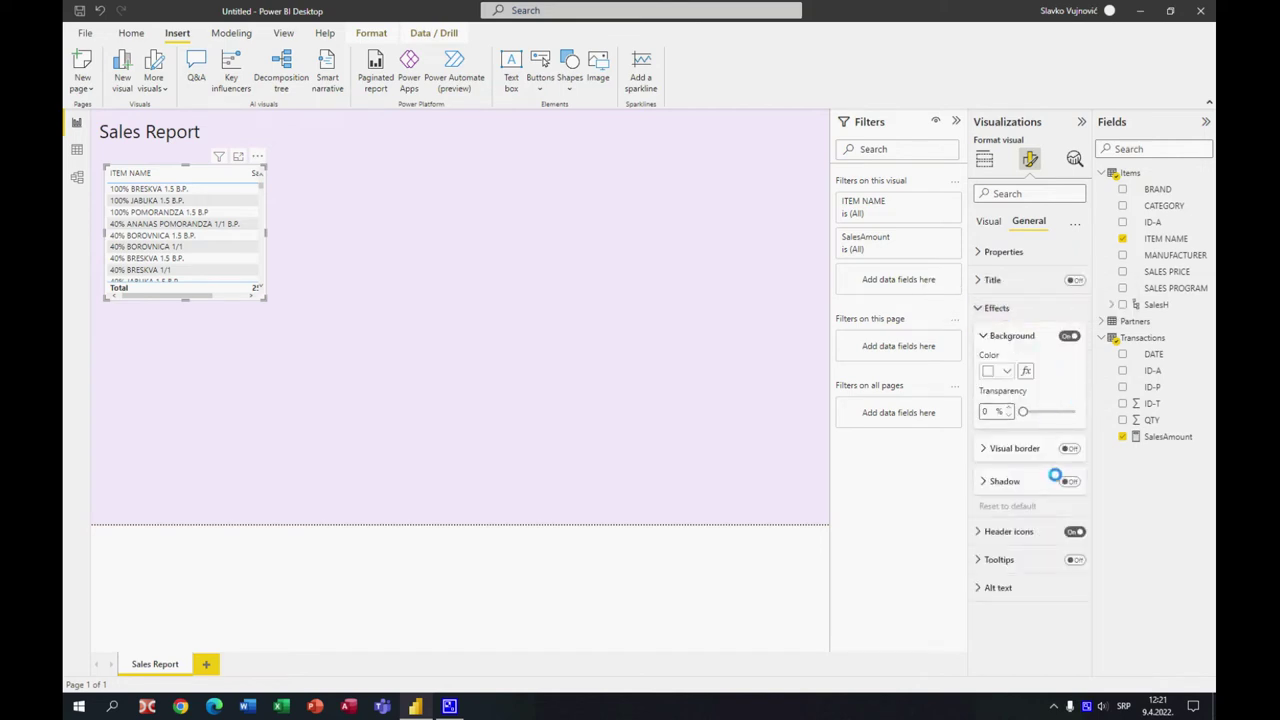
pyautogui.click(1072, 448)
pyautogui.click(980, 308)
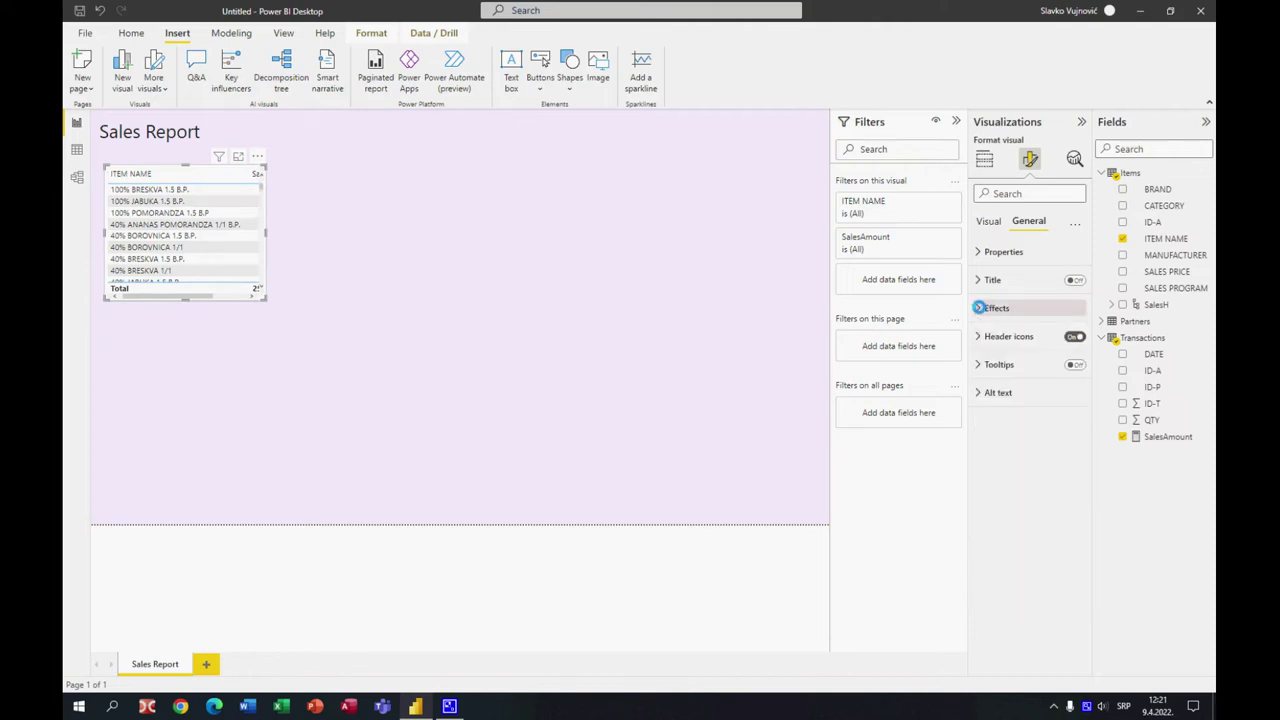
# - Filter ITEM NAME to Top 10 by SalesAmount and enlarge the table to show all rows
pyautogui.click(936, 198)
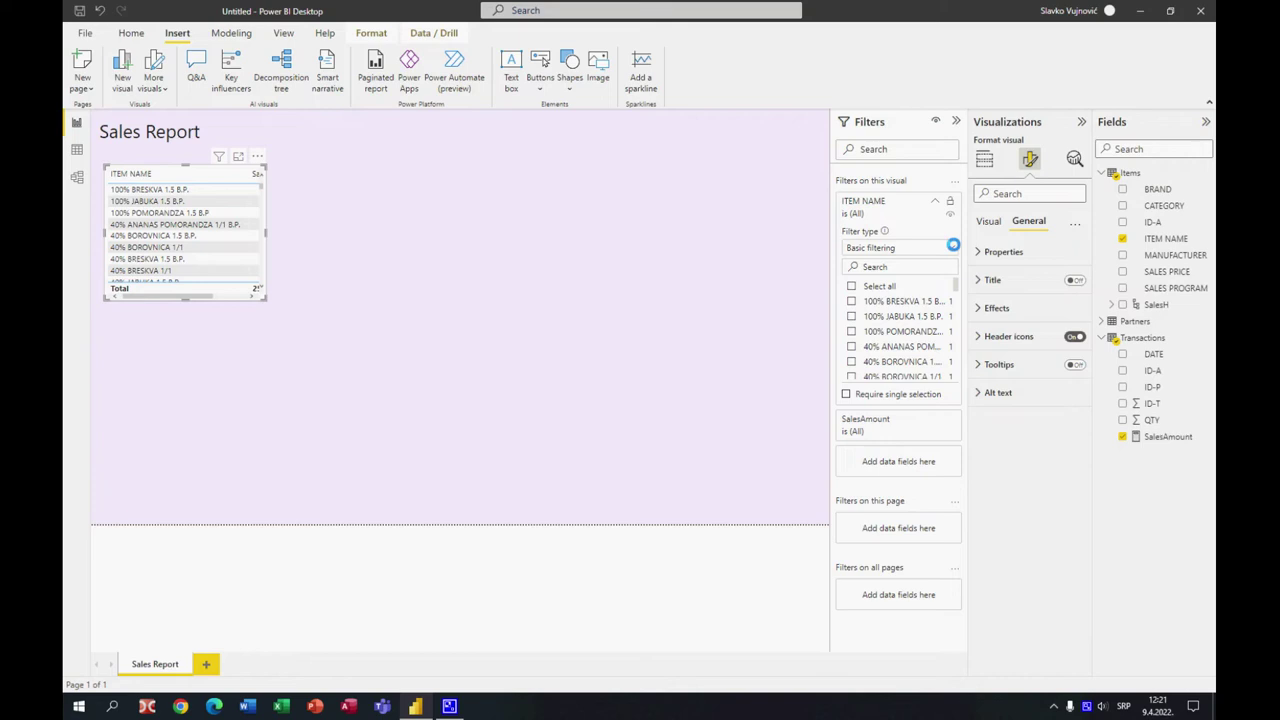
pyautogui.click(952, 244)
pyautogui.click(915, 285)
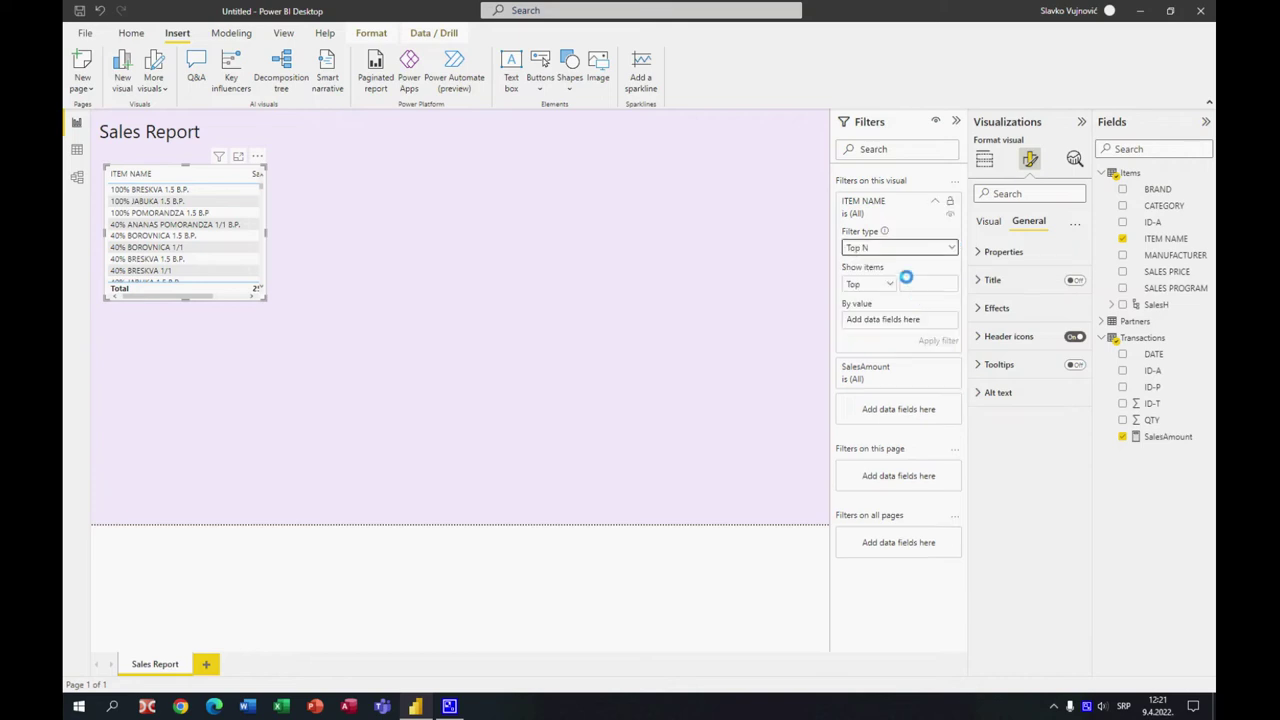
pyautogui.write('10')
pyautogui.moveTo(1167, 436); pyautogui.dragTo(915, 322)
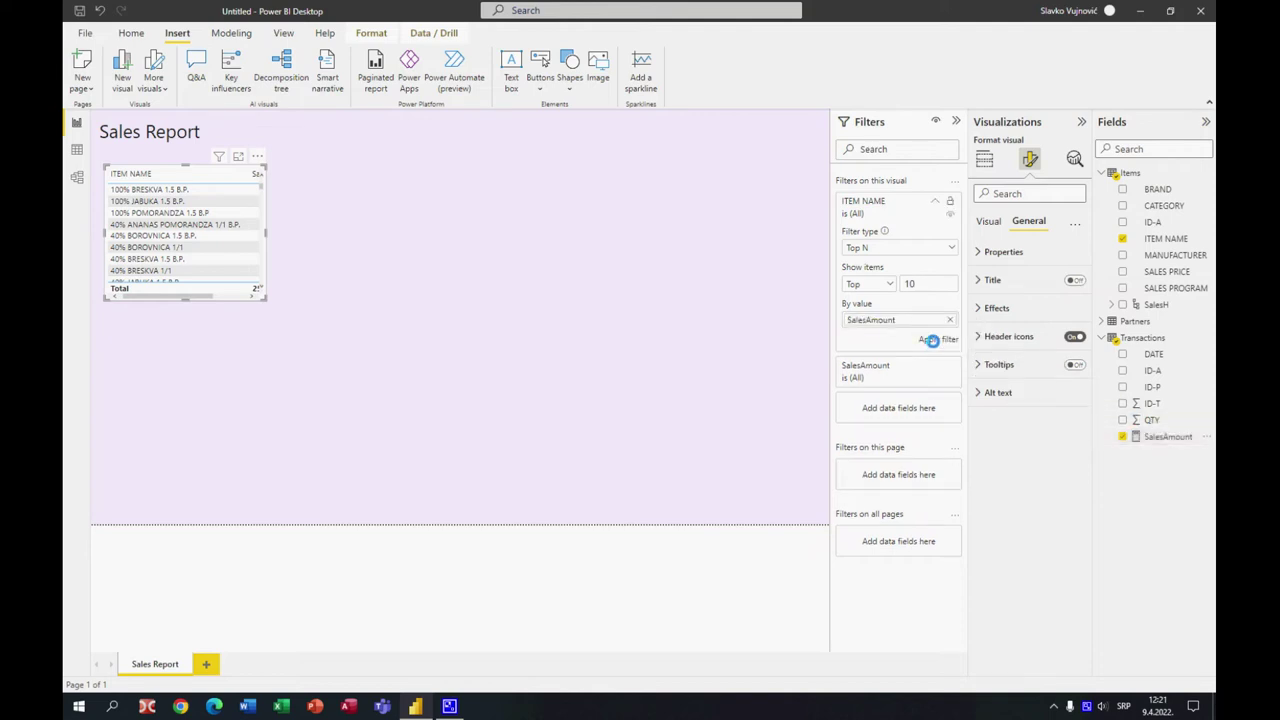
pyautogui.click(931, 340)
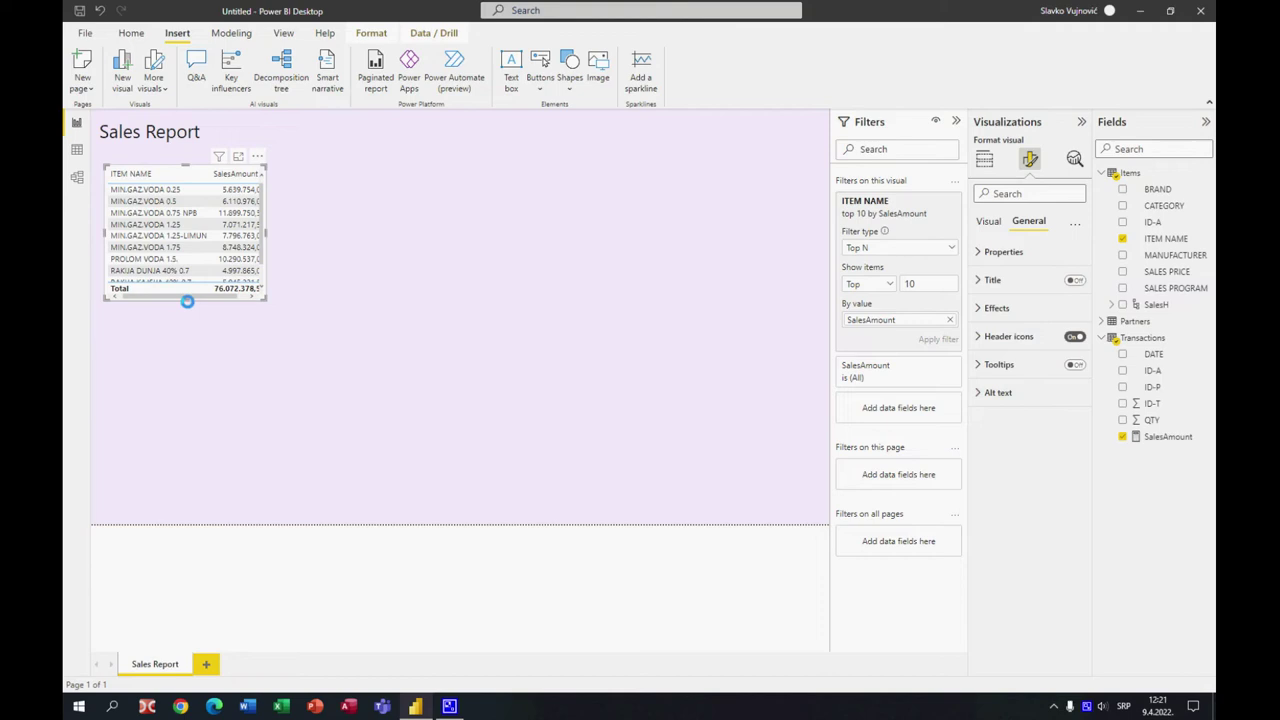
pyautogui.moveTo(184, 300); pyautogui.dragTo(183, 349)
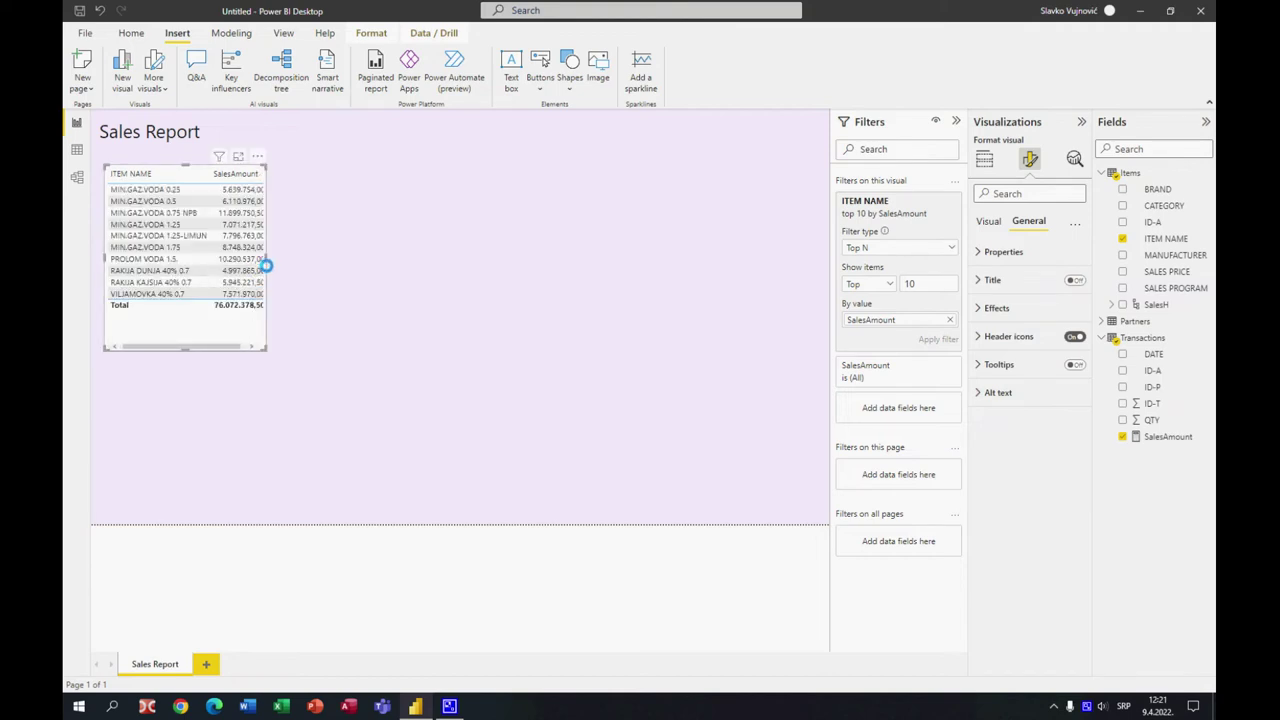
pyautogui.moveTo(266, 258); pyautogui.dragTo(288, 258)
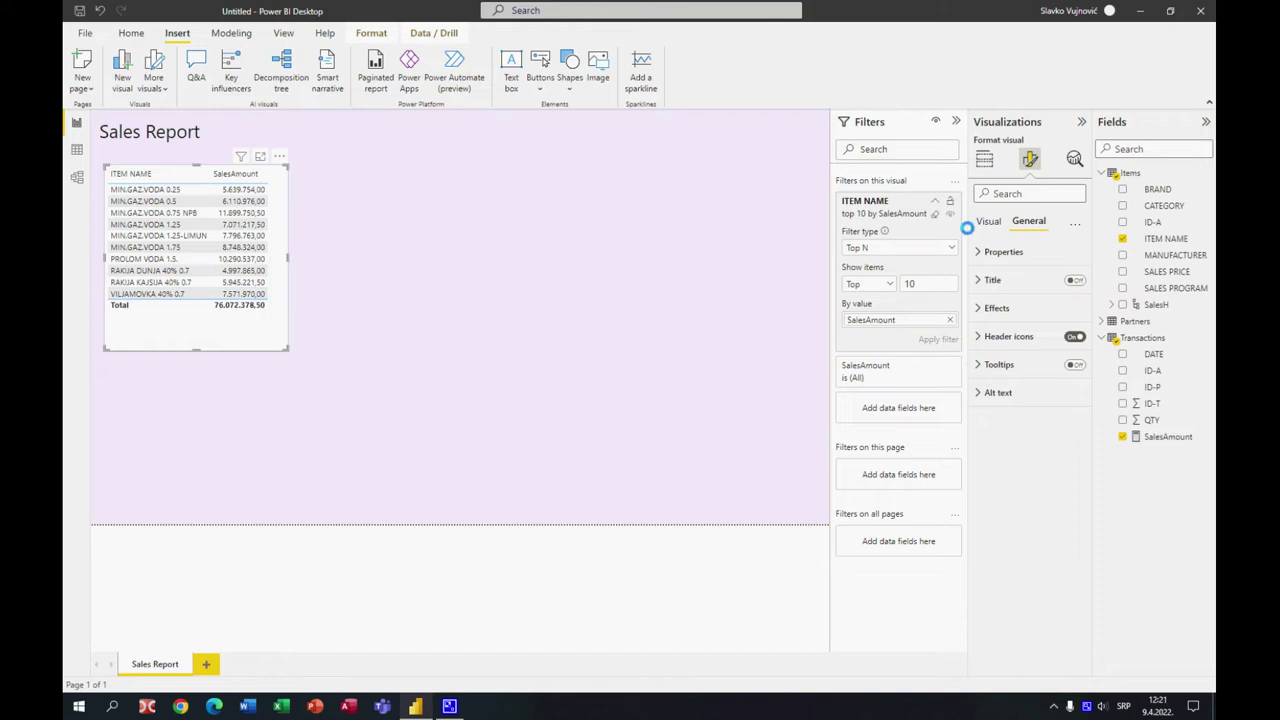
# - Switch off the table's Totals values to remove the Total row
pyautogui.click(989, 221)
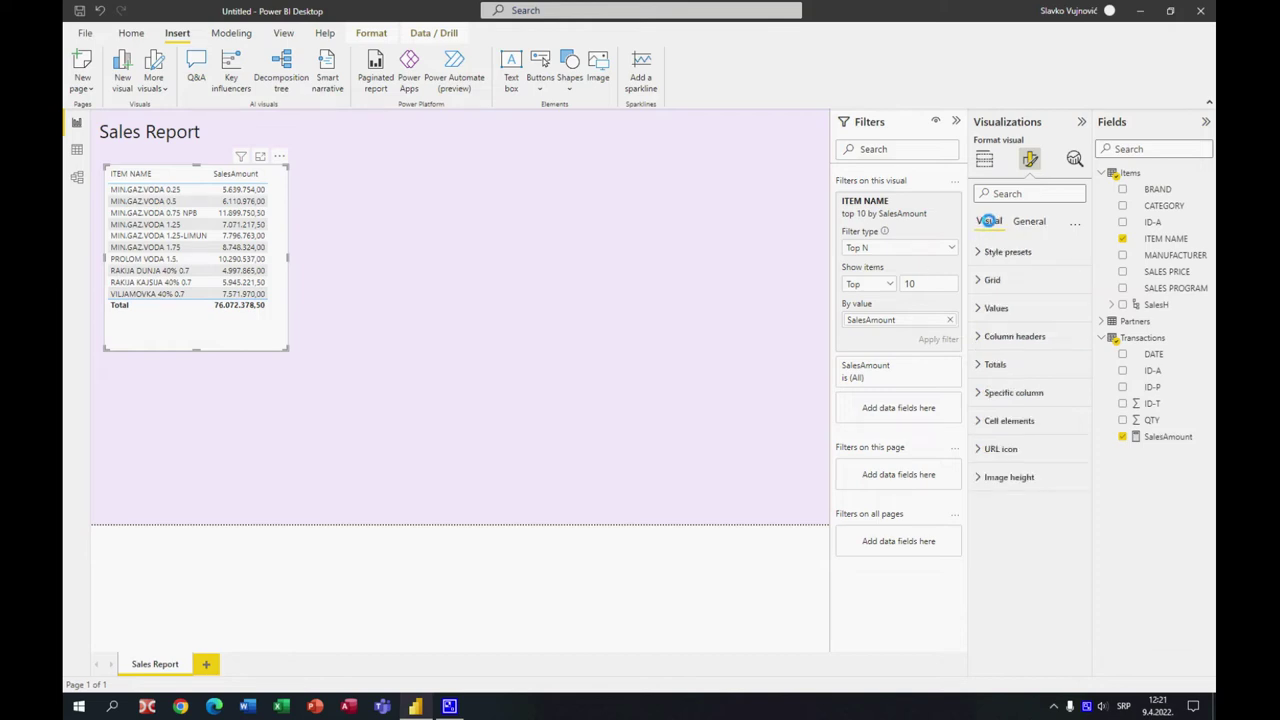
pyautogui.click(995, 364)
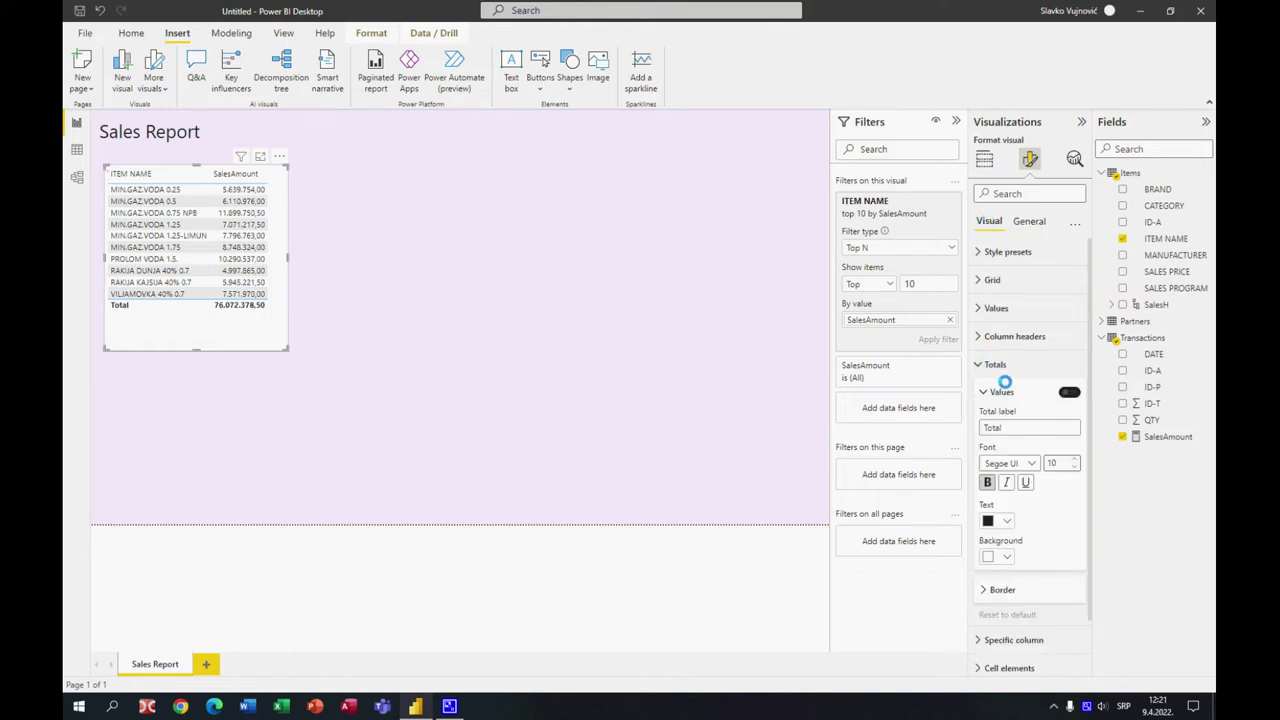
pyautogui.click(332, 256)
# - Sort the table by SalesAmount, shrink it to its ten rows and move it right
pyautogui.click(279, 224)
pyautogui.click(278, 156)
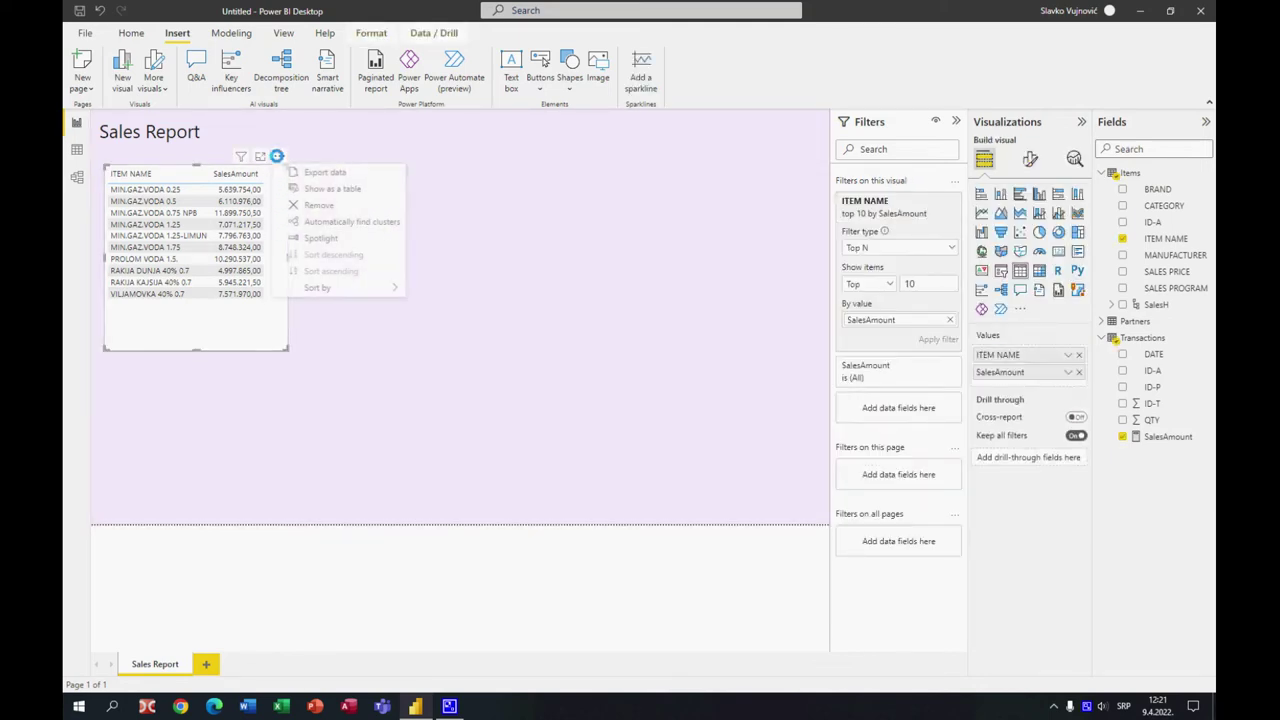
pyautogui.moveTo(352, 290)
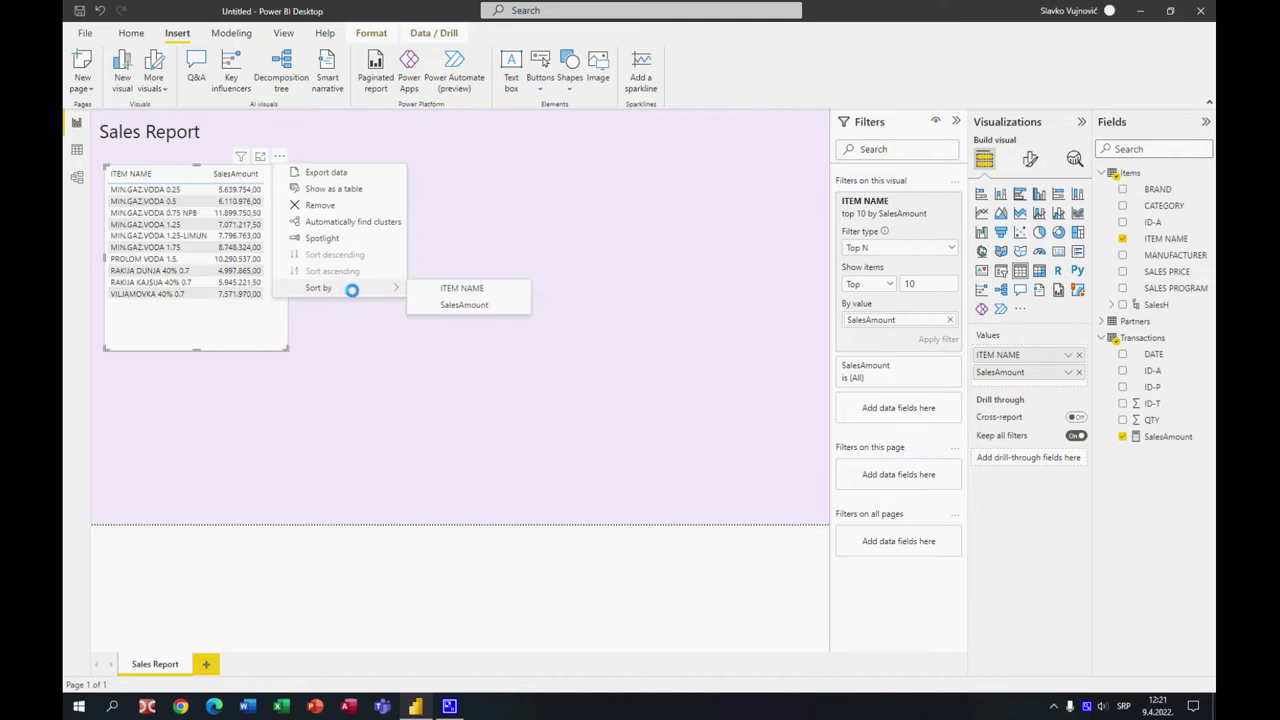
pyautogui.click(463, 303)
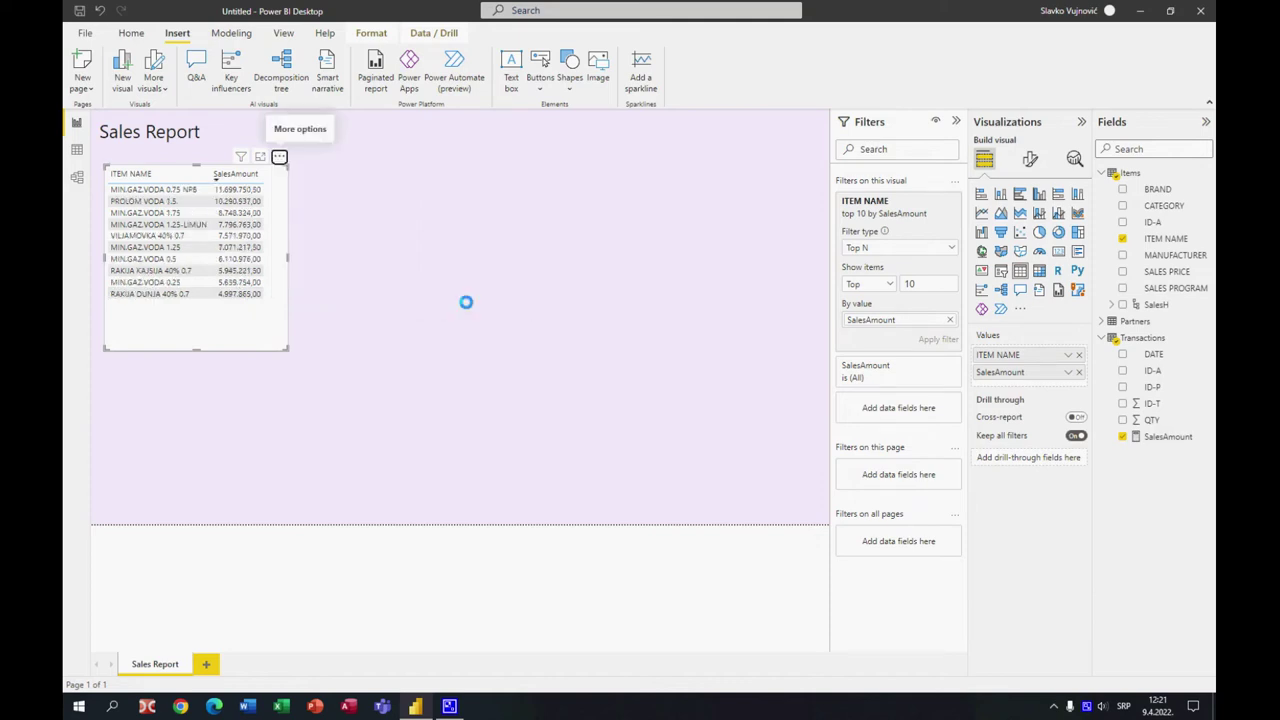
pyautogui.moveTo(195, 348); pyautogui.dragTo(194, 309)
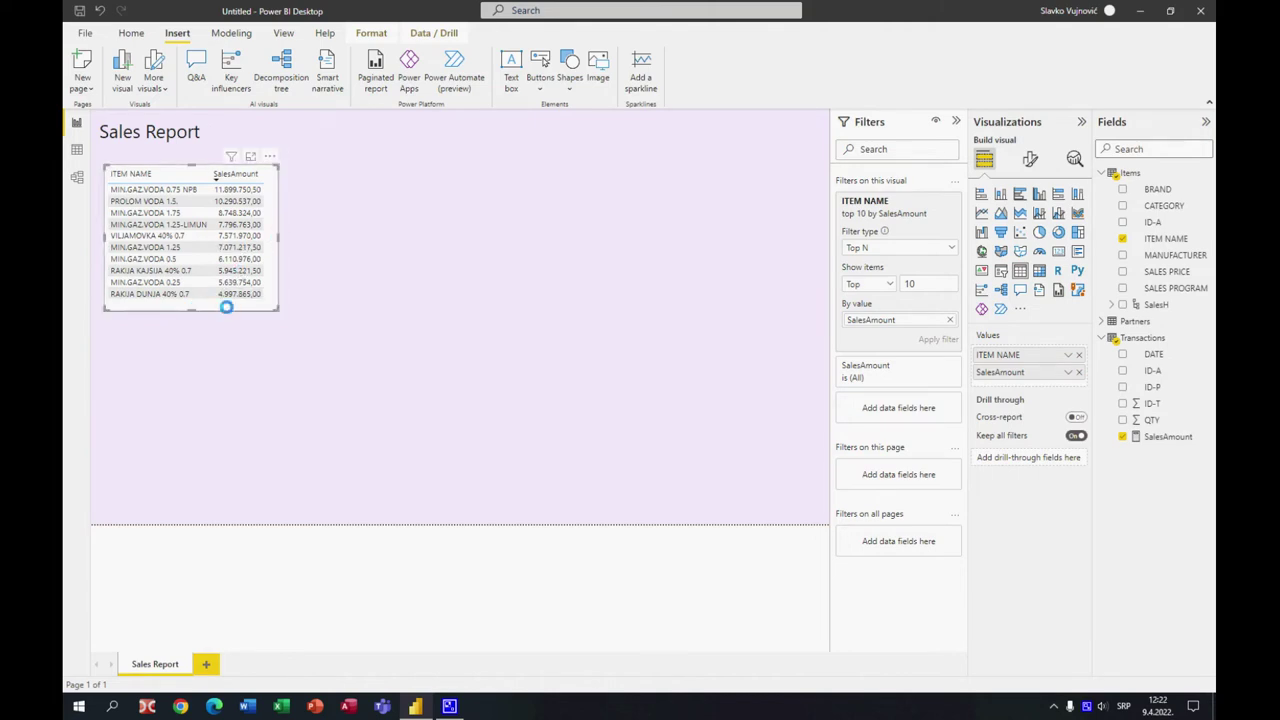
pyautogui.moveTo(251, 309); pyautogui.dragTo(418, 311)
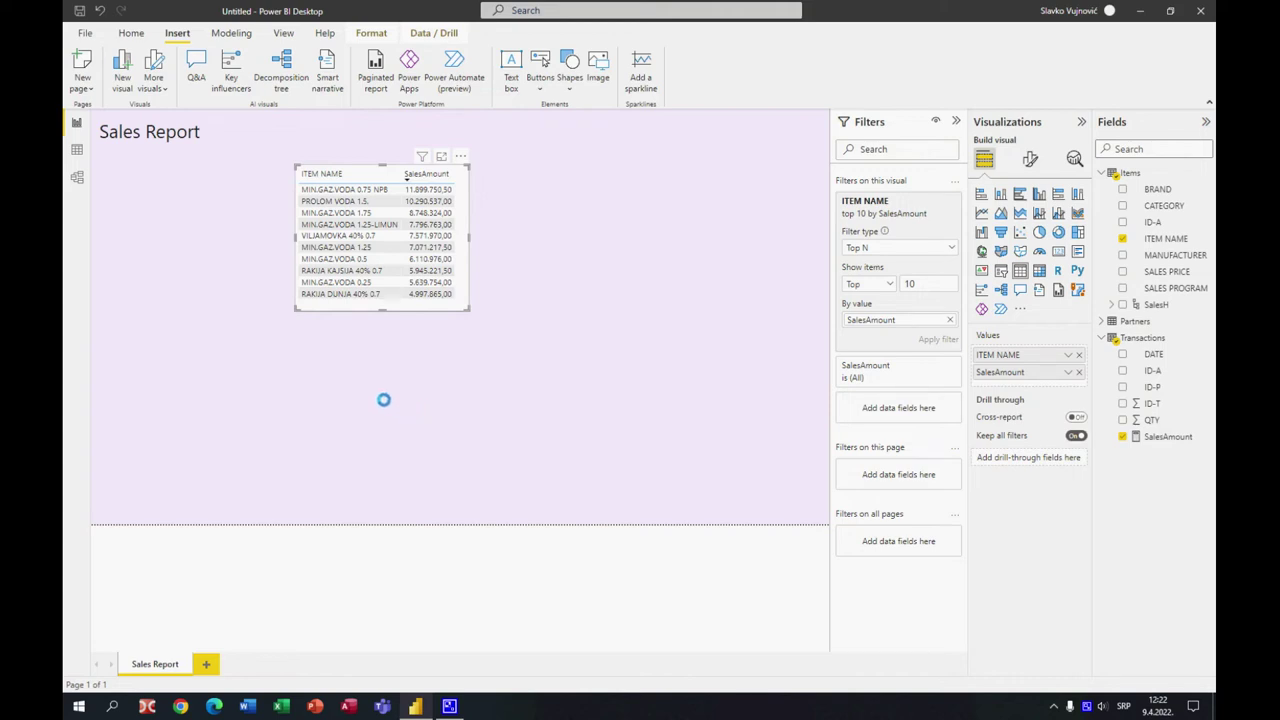
# - Add a SalesH hierarchy slicer and size it beside the top-10 table at top left
pyautogui.click(175, 342)
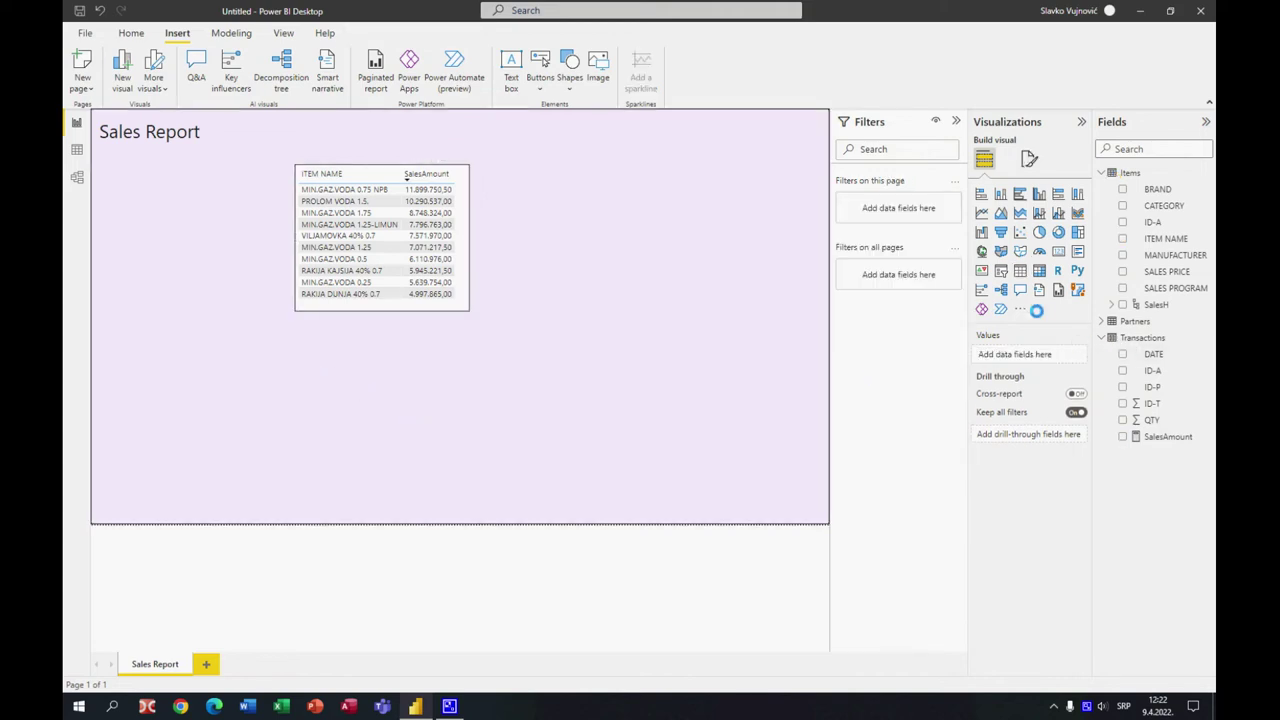
pyautogui.click(1001, 270)
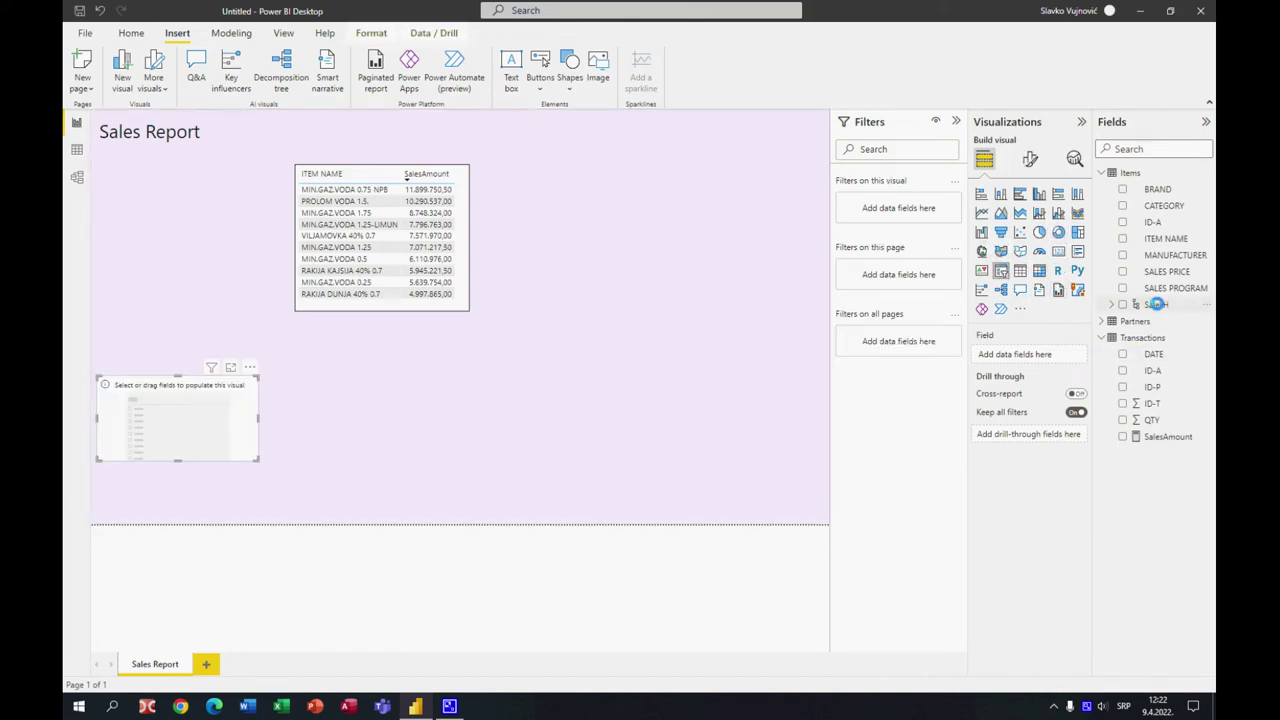
pyautogui.moveTo(1152, 304); pyautogui.dragTo(1045, 355)
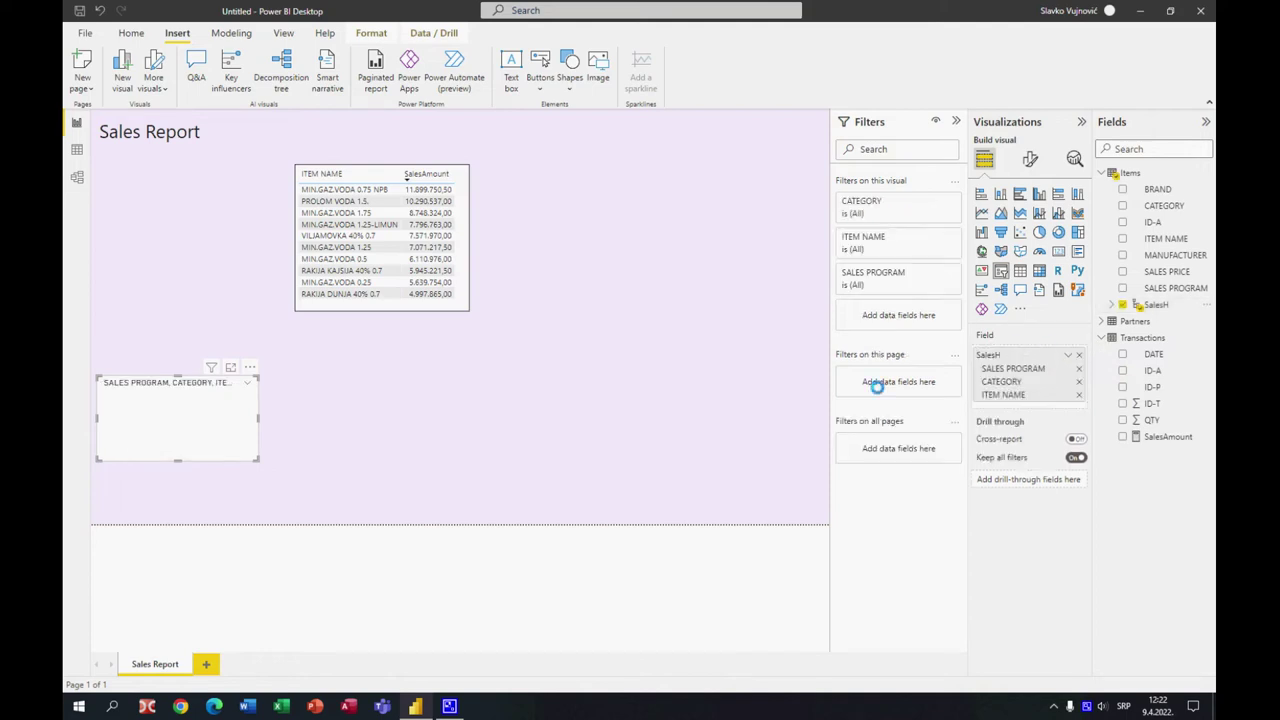
pyautogui.moveTo(177, 377); pyautogui.dragTo(179, 313)
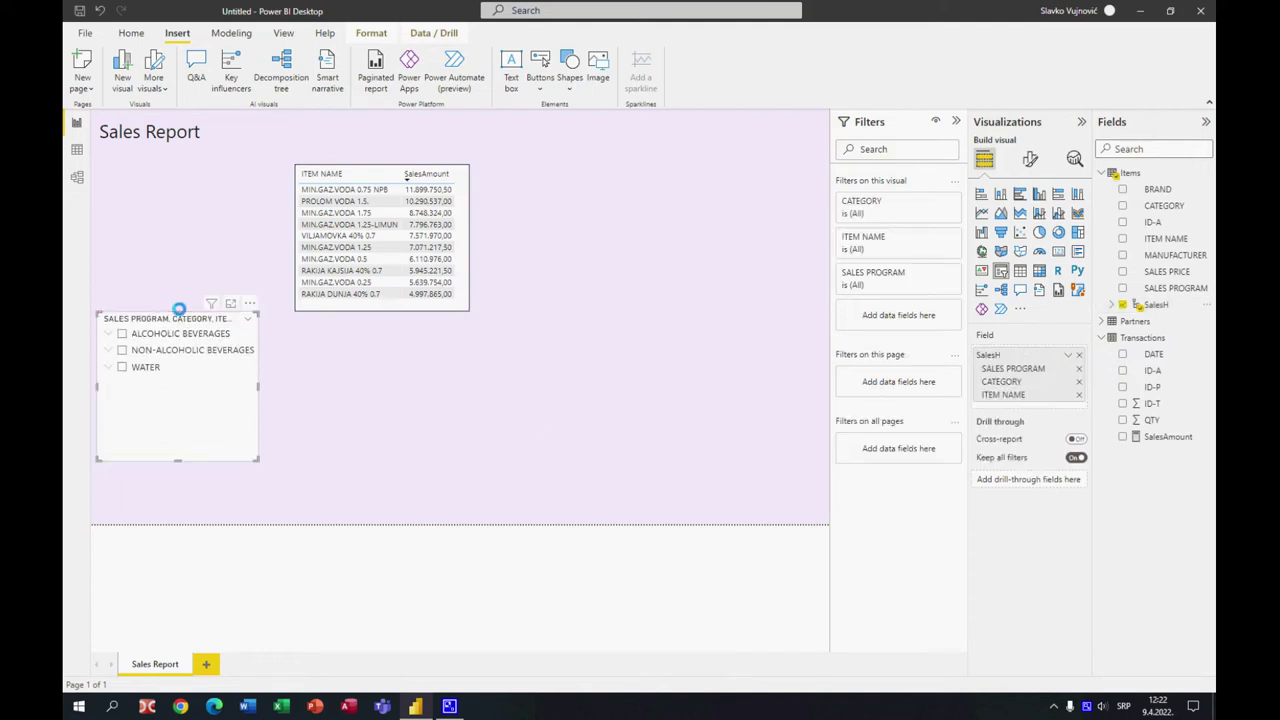
pyautogui.moveTo(197, 442); pyautogui.dragTo(201, 313)
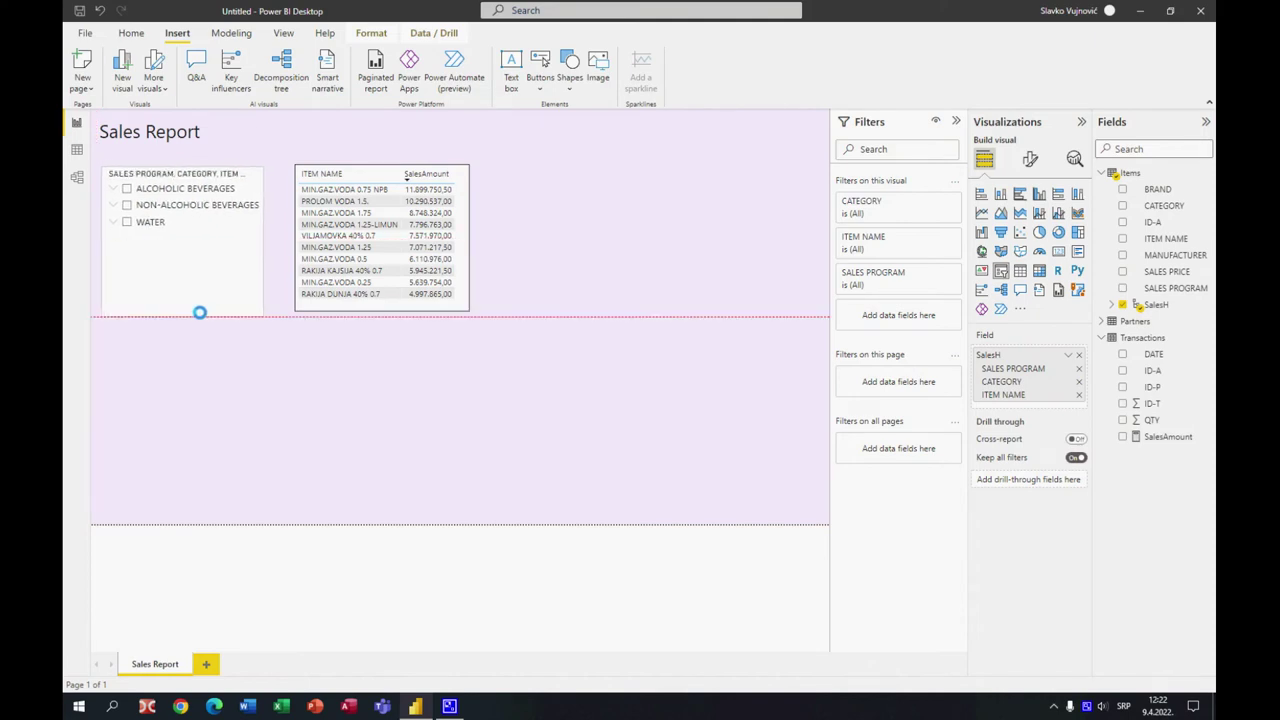
pyautogui.moveTo(262, 242); pyautogui.dragTo(274, 242)
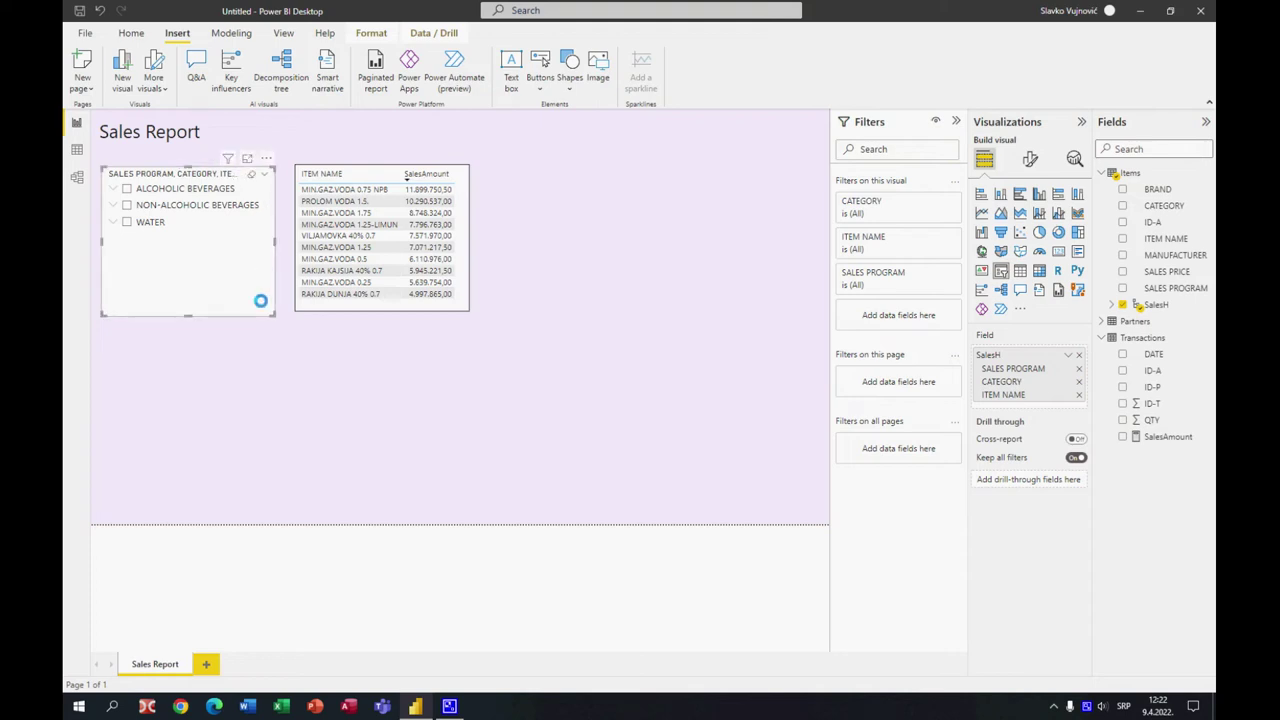
pyautogui.click(328, 314)
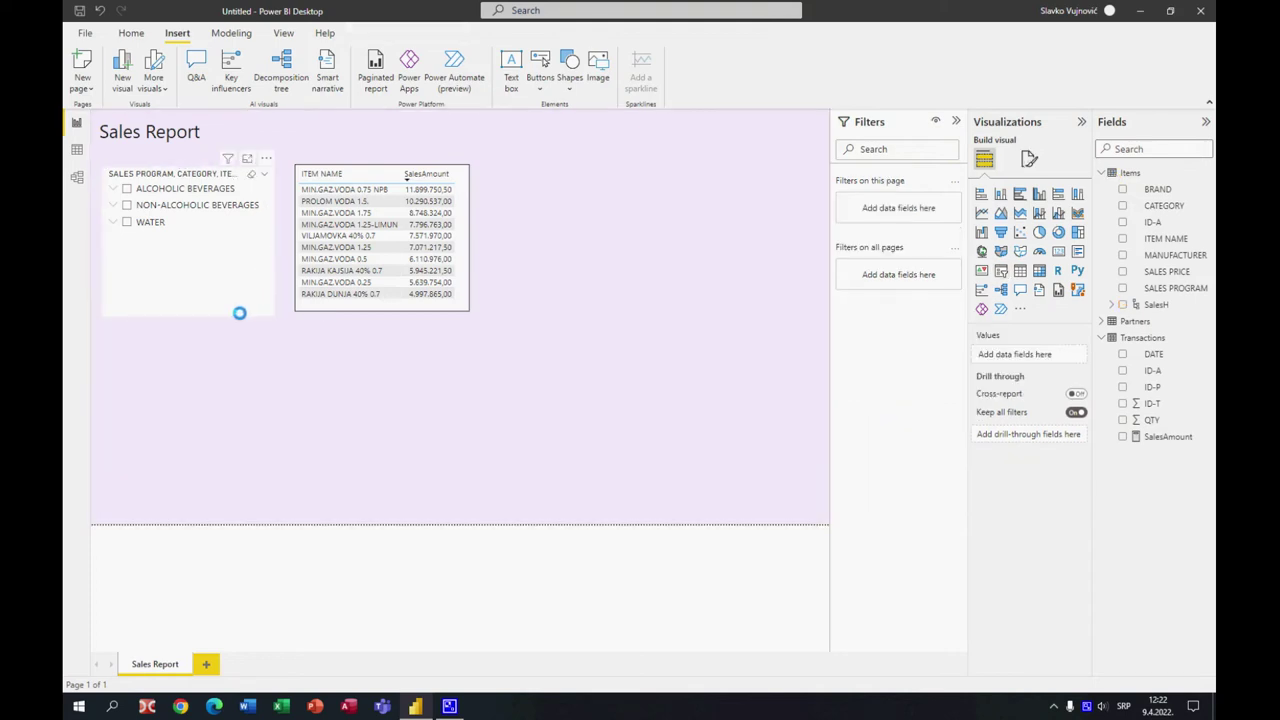
pyautogui.click(227, 313)
pyautogui.moveTo(225, 304); pyautogui.dragTo(229, 307)
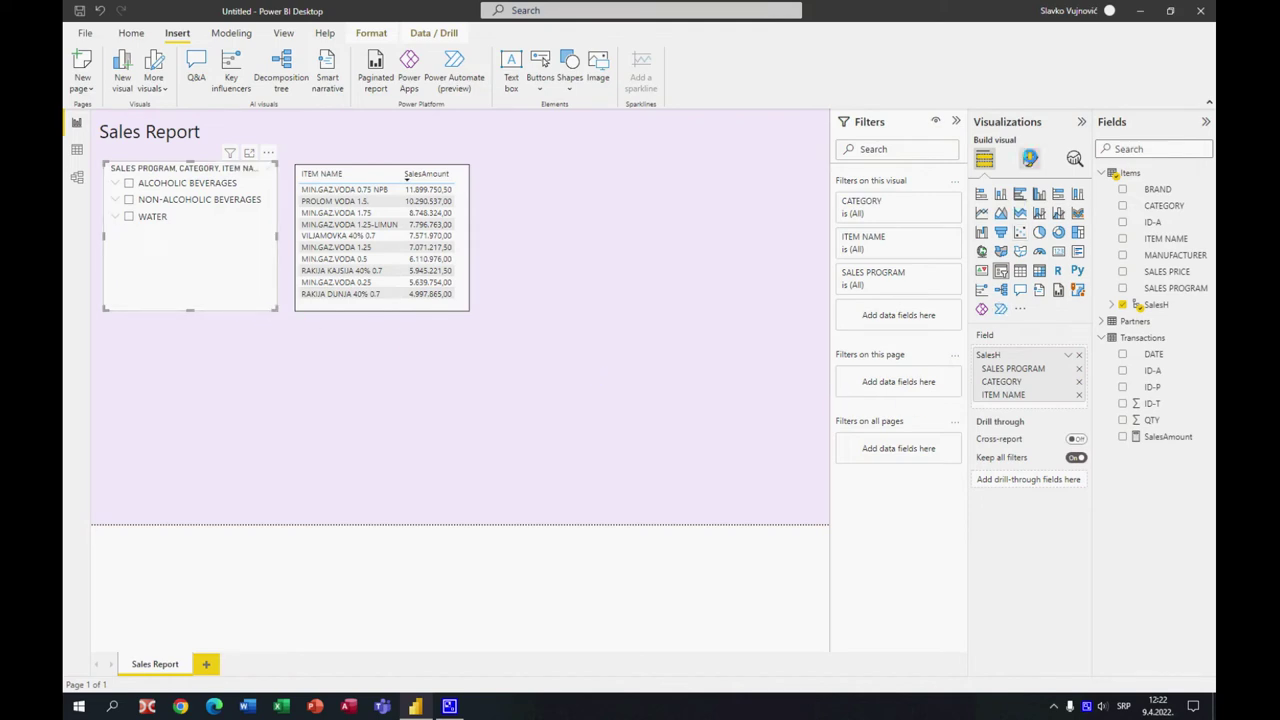
# - Give the slicer plus/minus expand icons and hide its header
pyautogui.click(1030, 158)
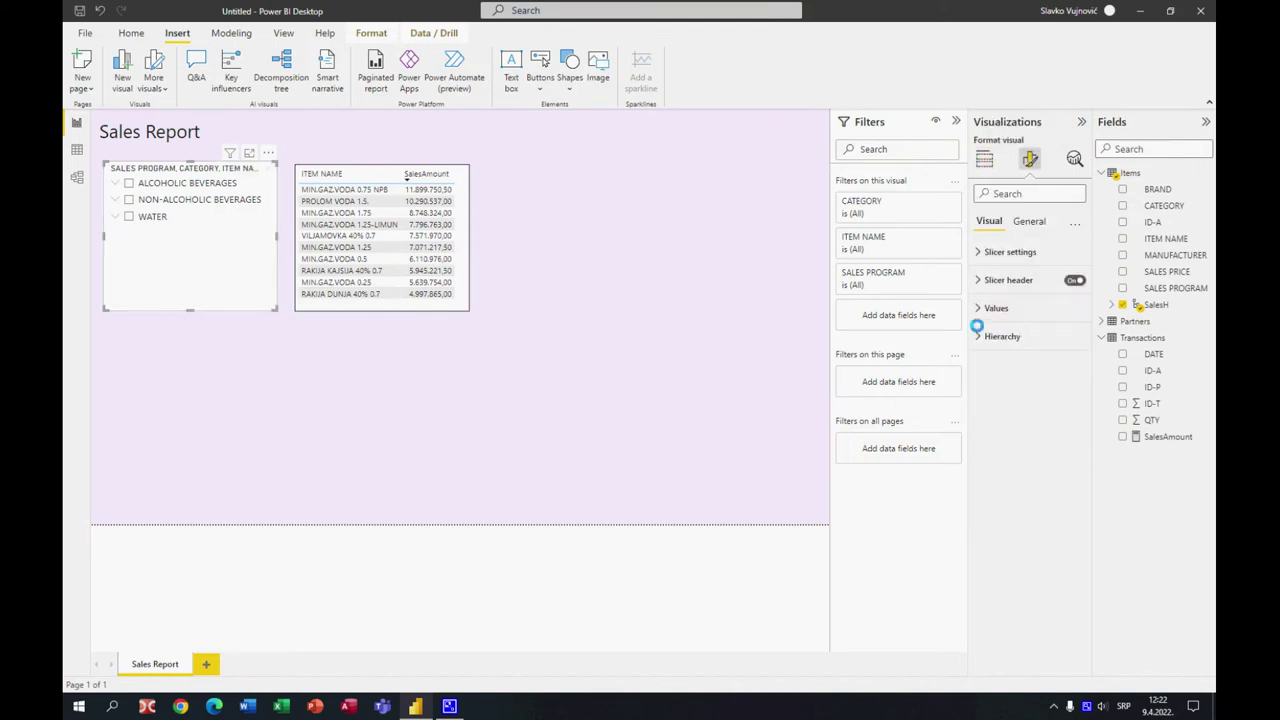
pyautogui.click(990, 336)
pyautogui.click(984, 441)
pyautogui.click(1066, 477)
pyautogui.click(1043, 509)
pyautogui.click(980, 336)
pyautogui.click(1074, 280)
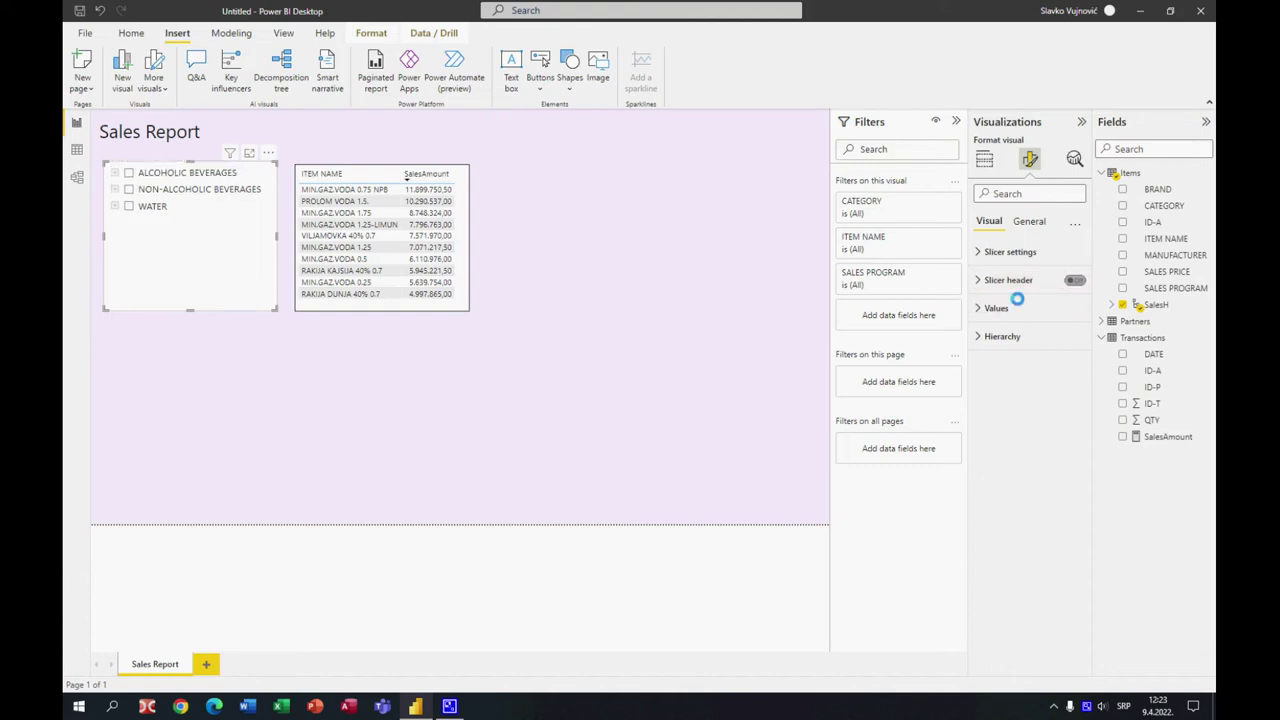
# - Set the slicer background to light grey at 50% transparency and turn on its border
pyautogui.click(1028, 221)
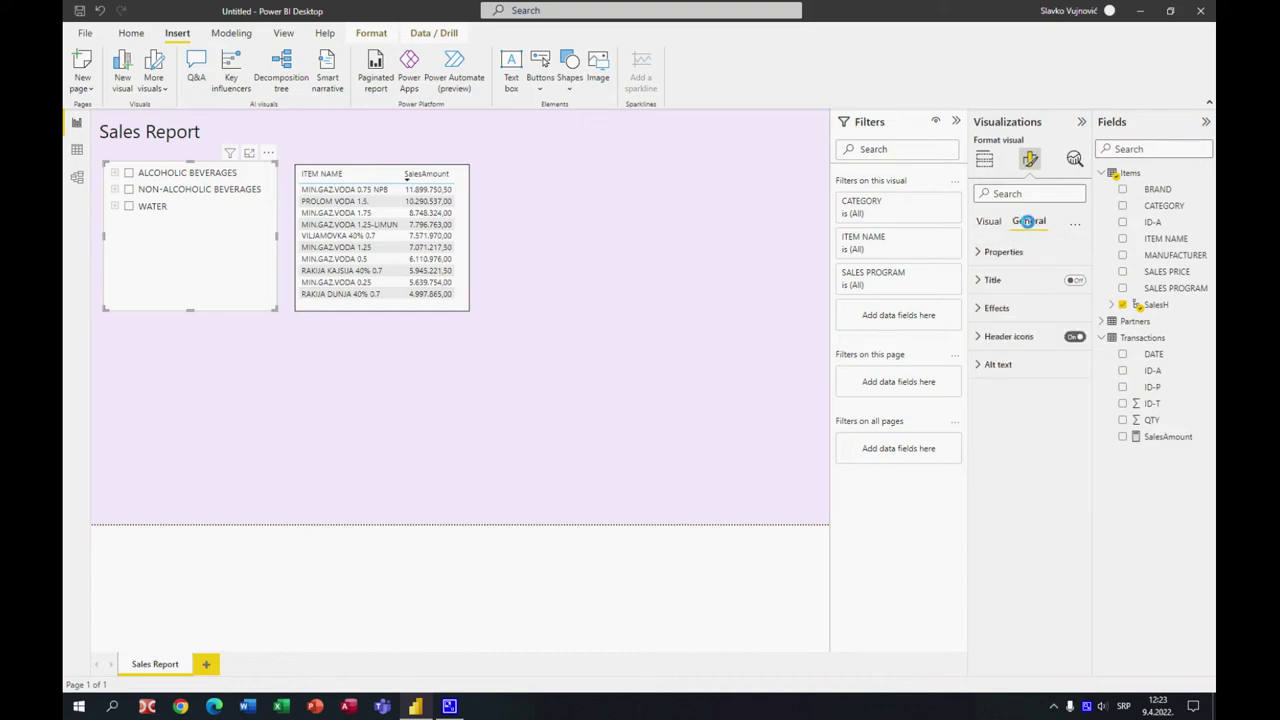
pyautogui.click(980, 308)
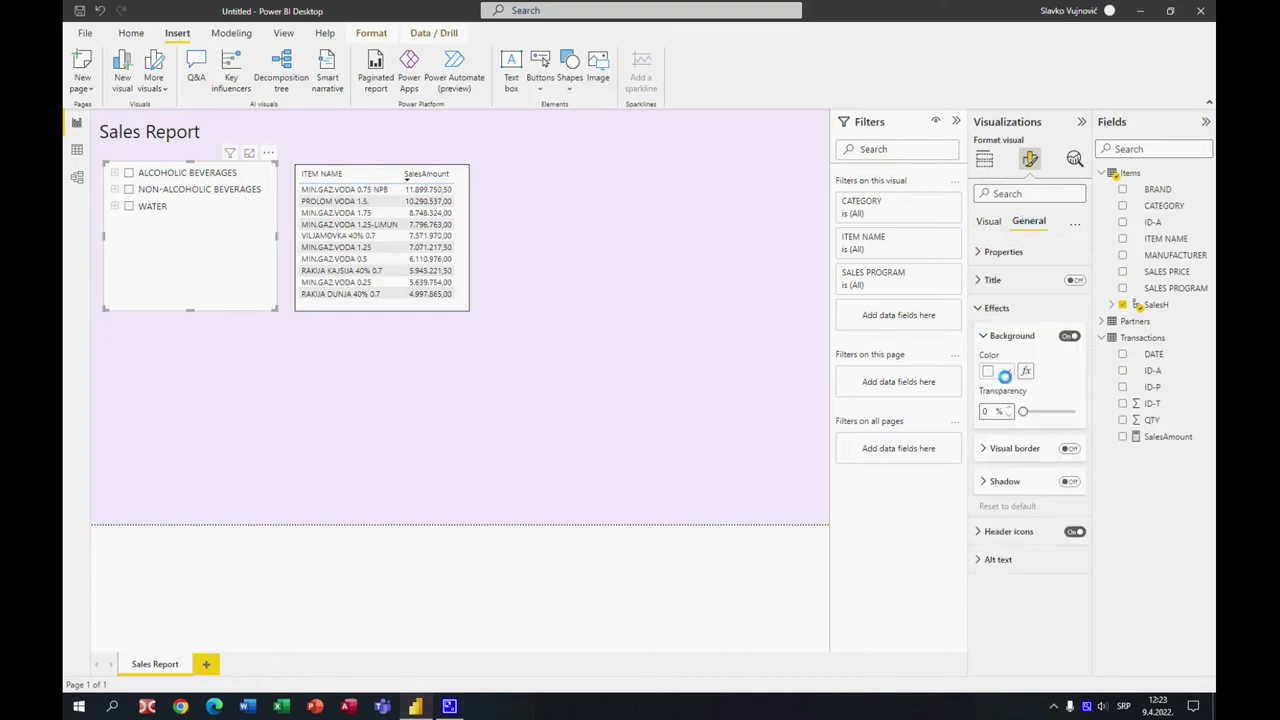
pyautogui.click(1008, 371)
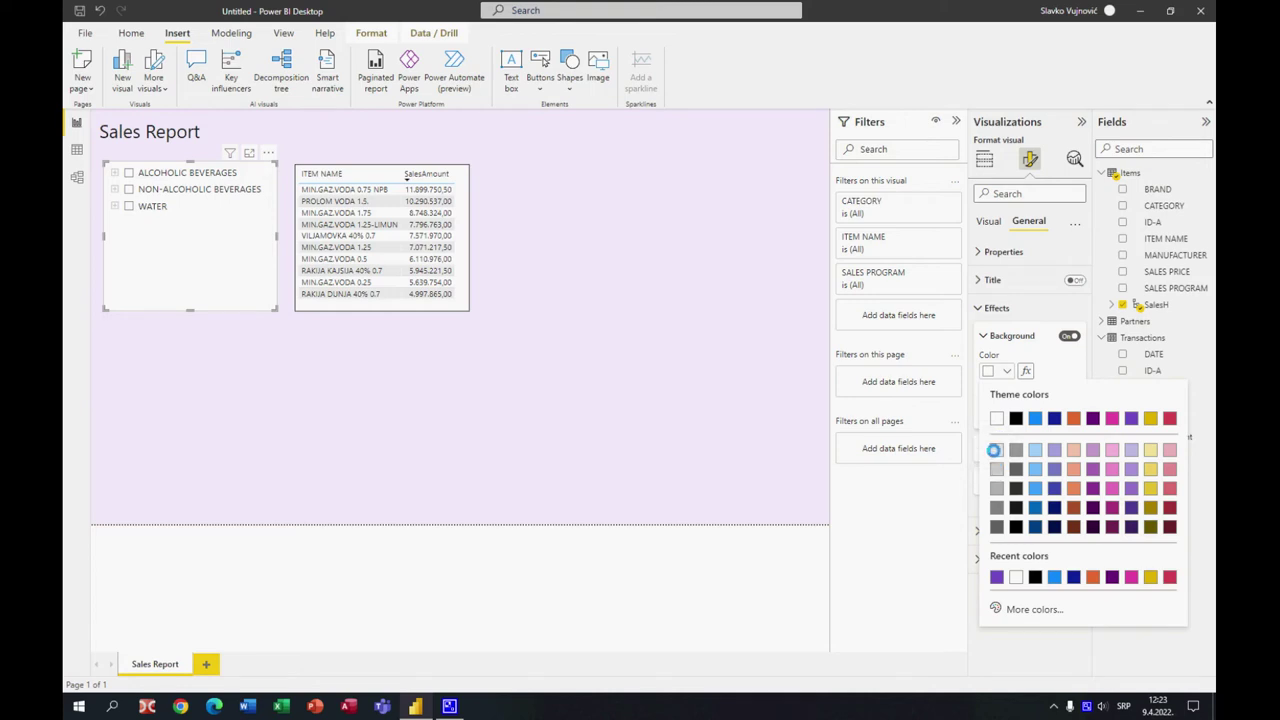
pyautogui.click(994, 450)
pyautogui.click(990, 411)
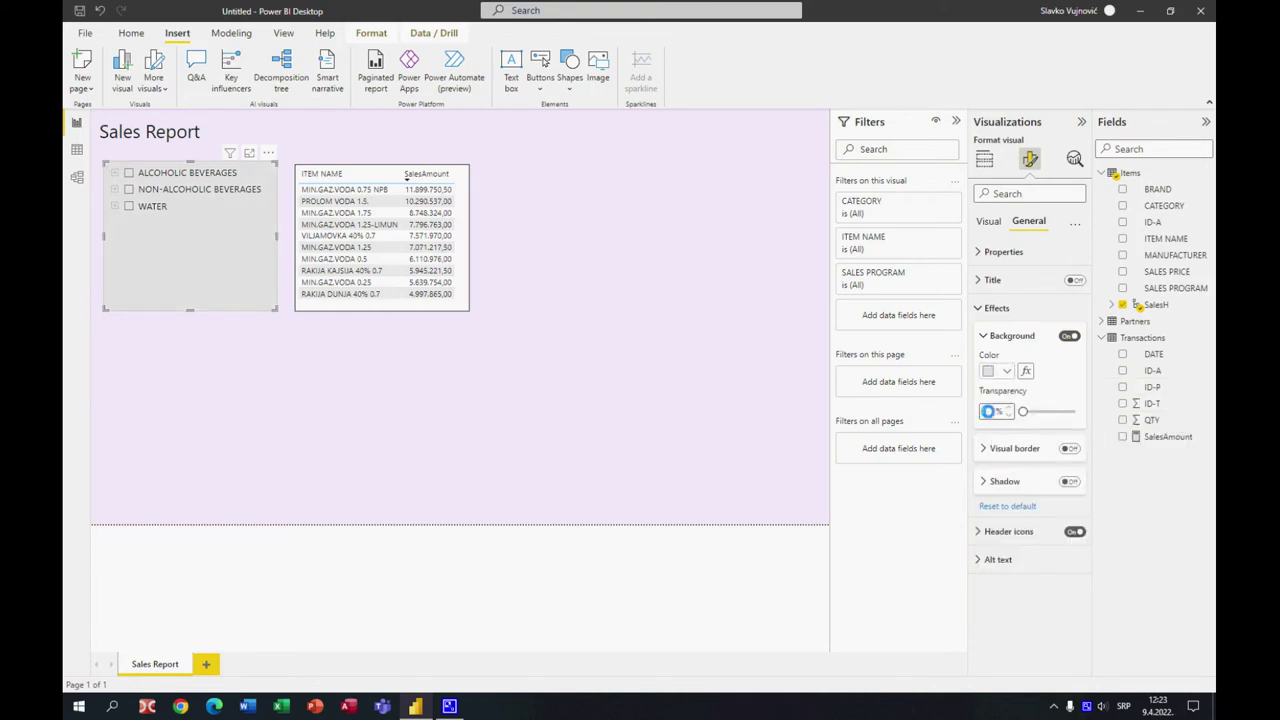
pyautogui.write('50')
pyautogui.click(1070, 448)
pyautogui.click(465, 384)
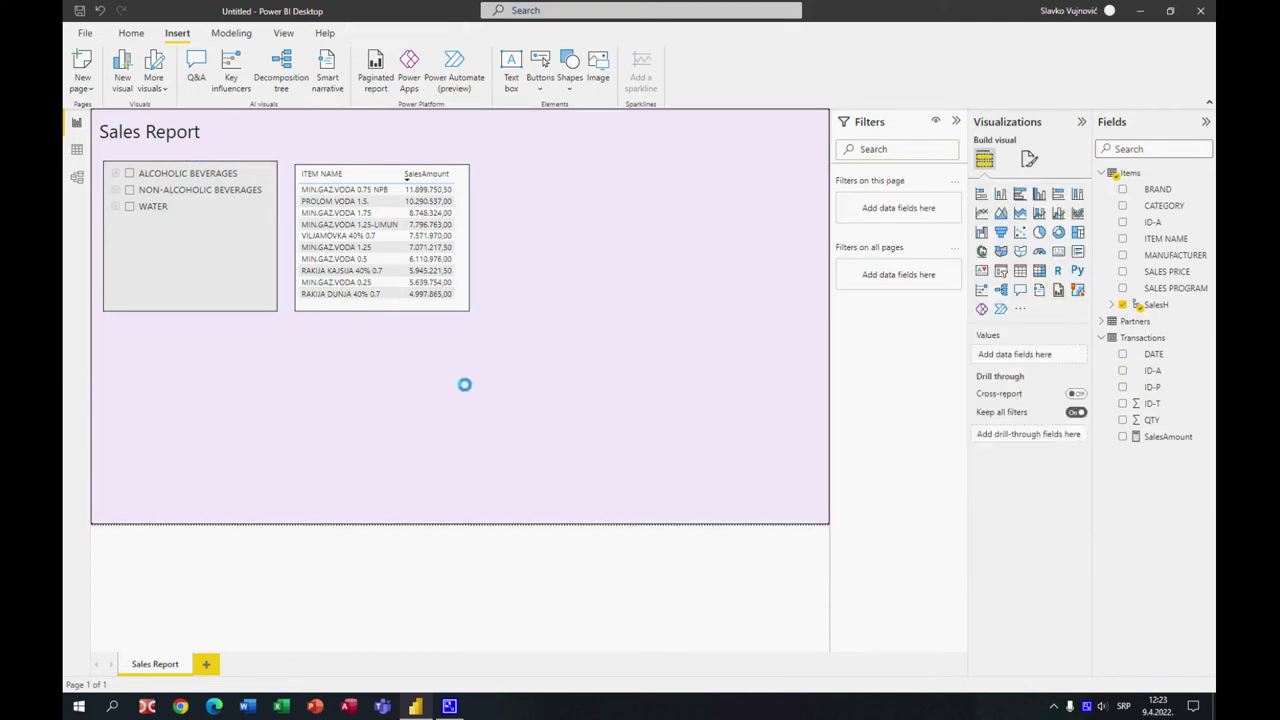
# - Move the slicer up-left to align with the table, then nudge the table left
pyautogui.click(227, 310)
pyautogui.moveTo(216, 314); pyautogui.dragTo(209, 307)
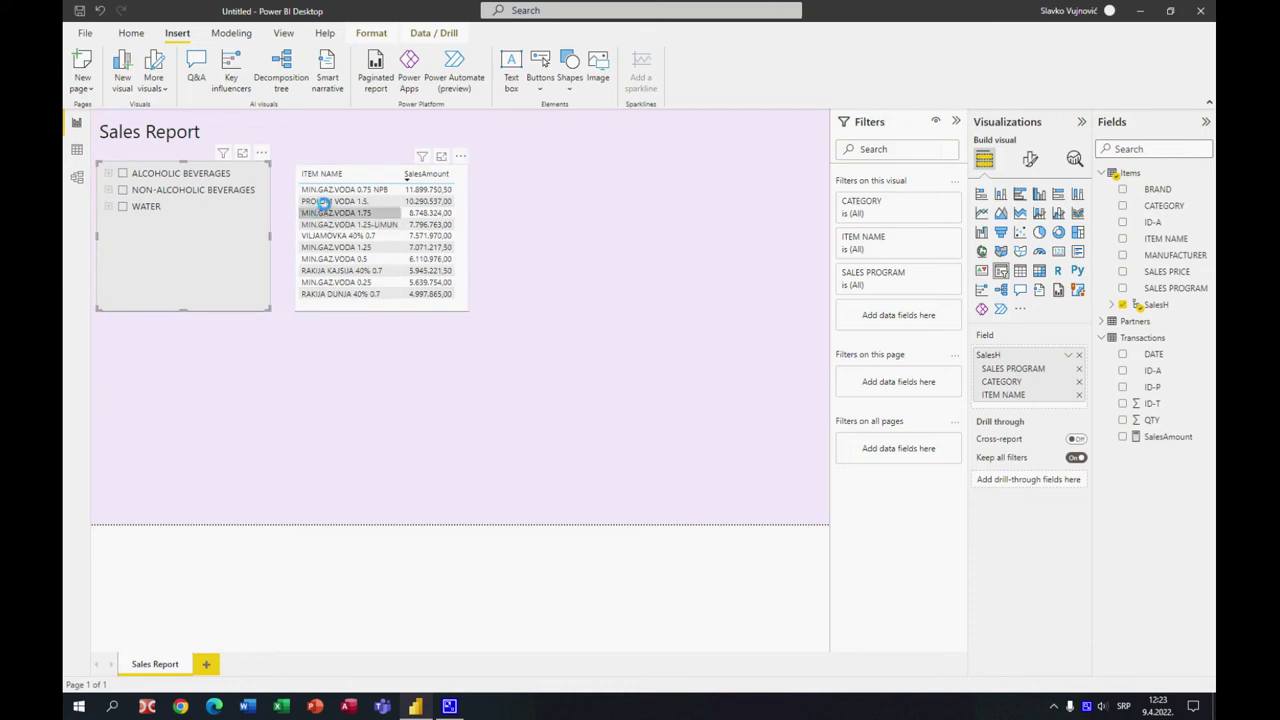
pyautogui.moveTo(351, 165); pyautogui.dragTo(336, 161)
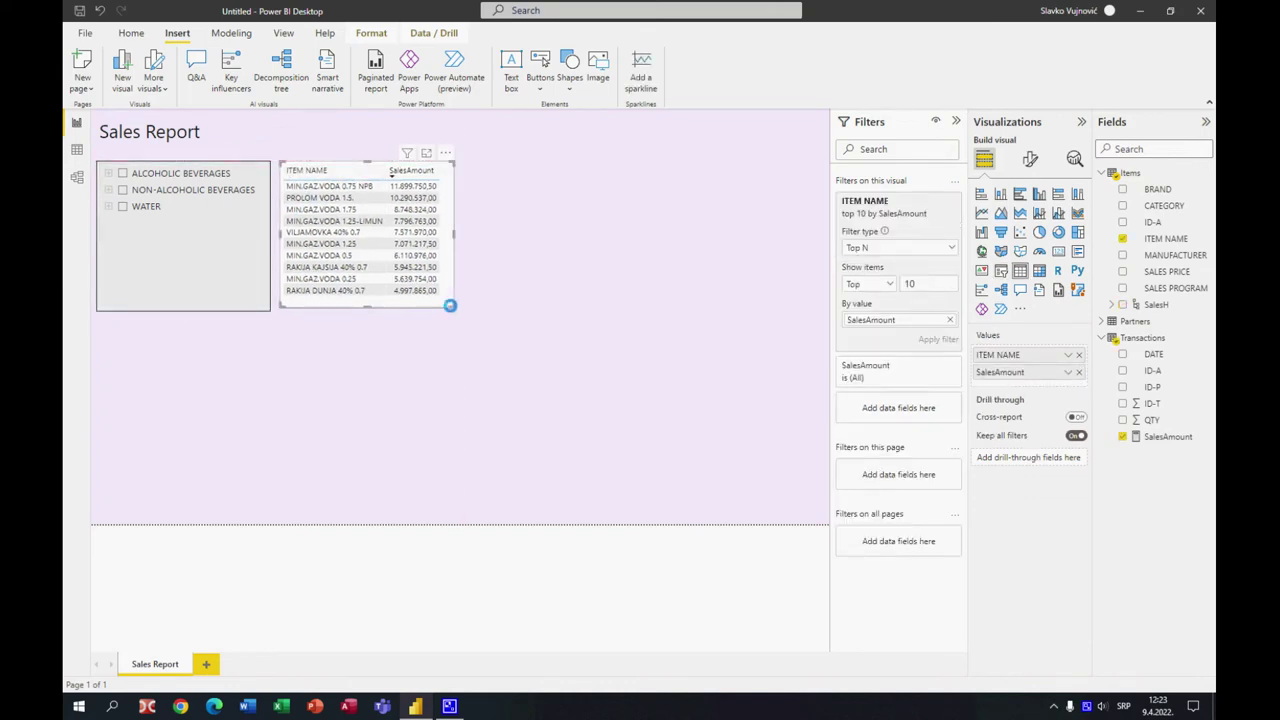
pyautogui.click(485, 378)
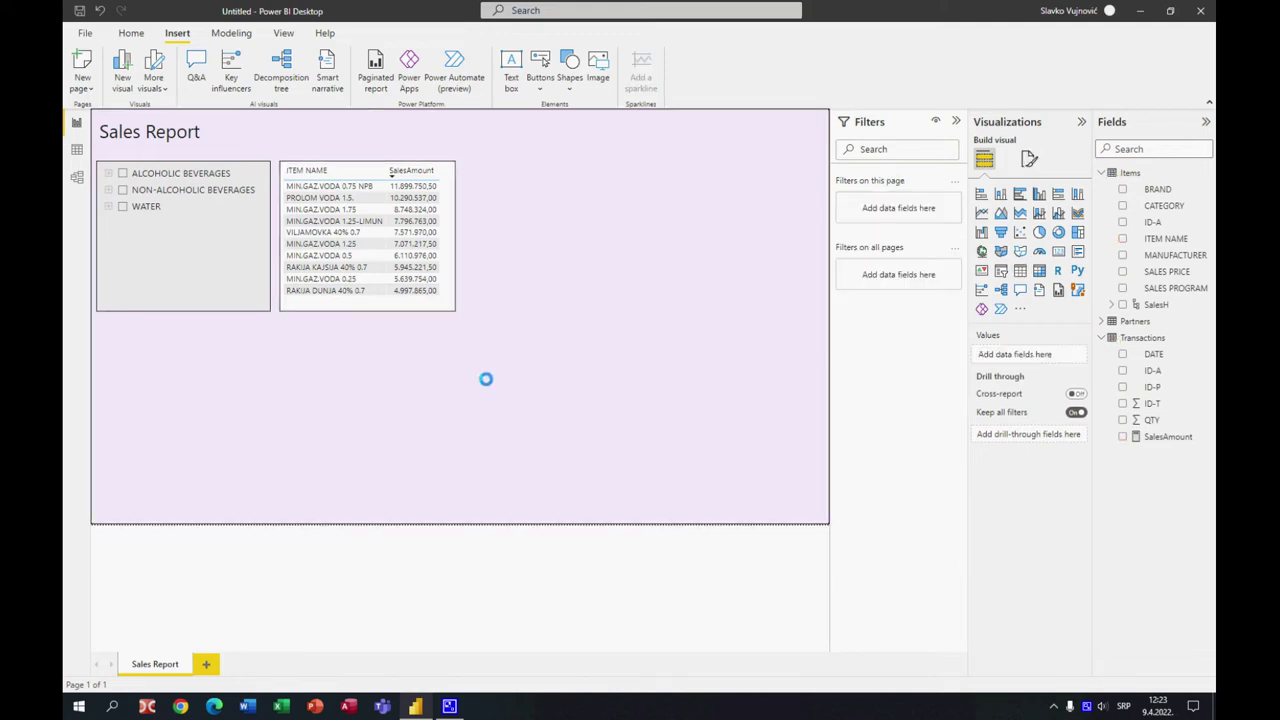
pyautogui.click(106, 173)
pyautogui.click(106, 173)
pyautogui.click(108, 190)
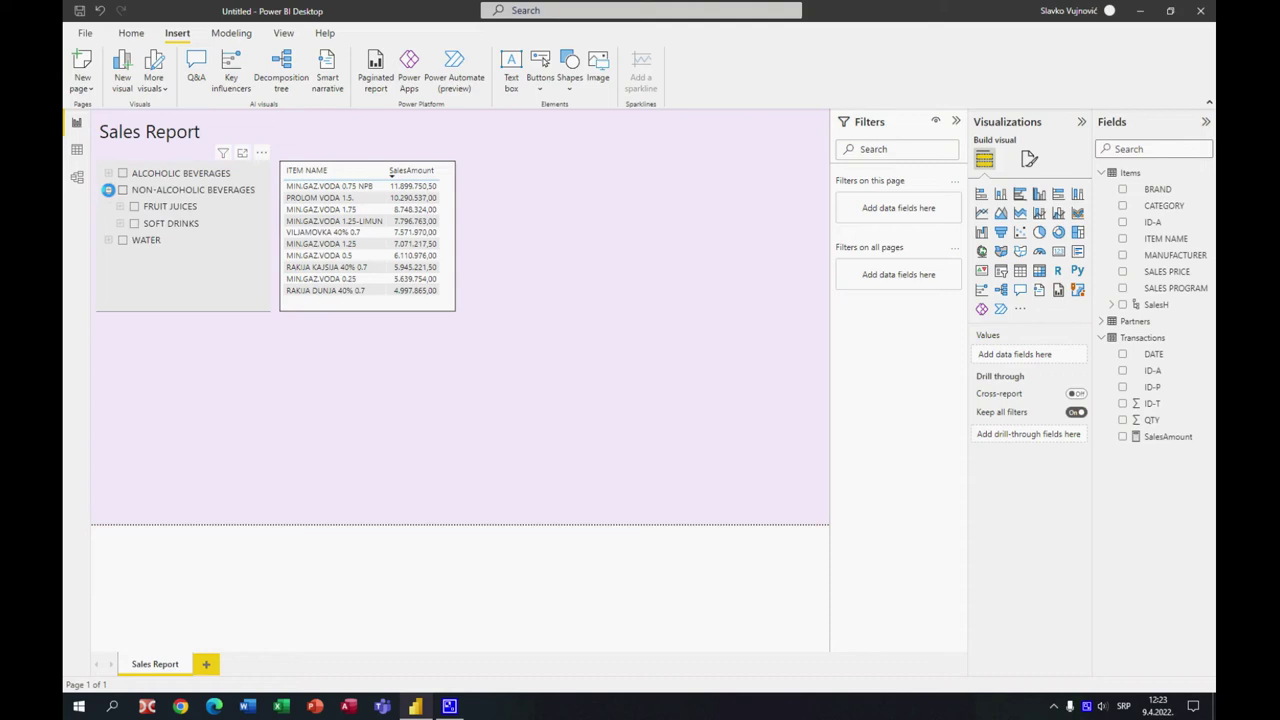
pyautogui.click(108, 190)
pyautogui.click(109, 205)
pyautogui.click(110, 204)
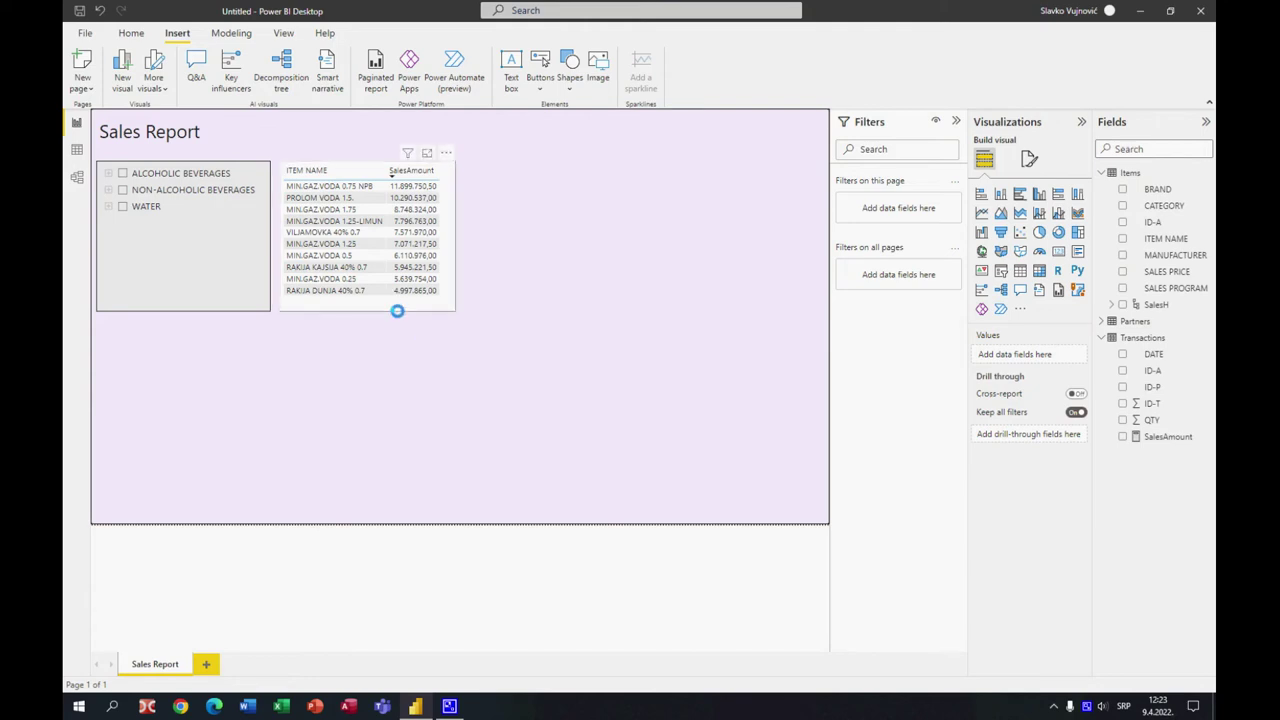
pyautogui.click(397, 309)
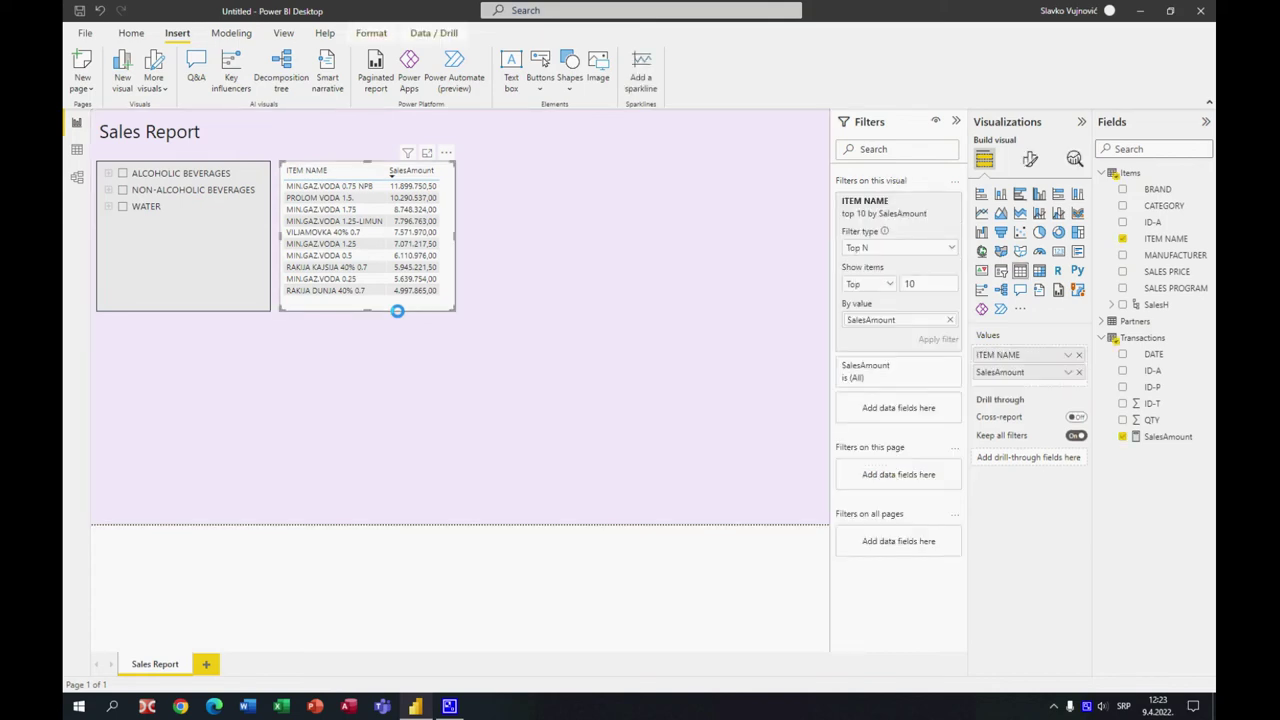
# - Duplicate the table below the slicer, widen it across the page and clear its Top N filter
pyautogui.hotkey('ctrl', 'c')
pyautogui.hotkey('ctrl', 'v')
pyautogui.moveTo(397, 311); pyautogui.dragTo(218, 466)
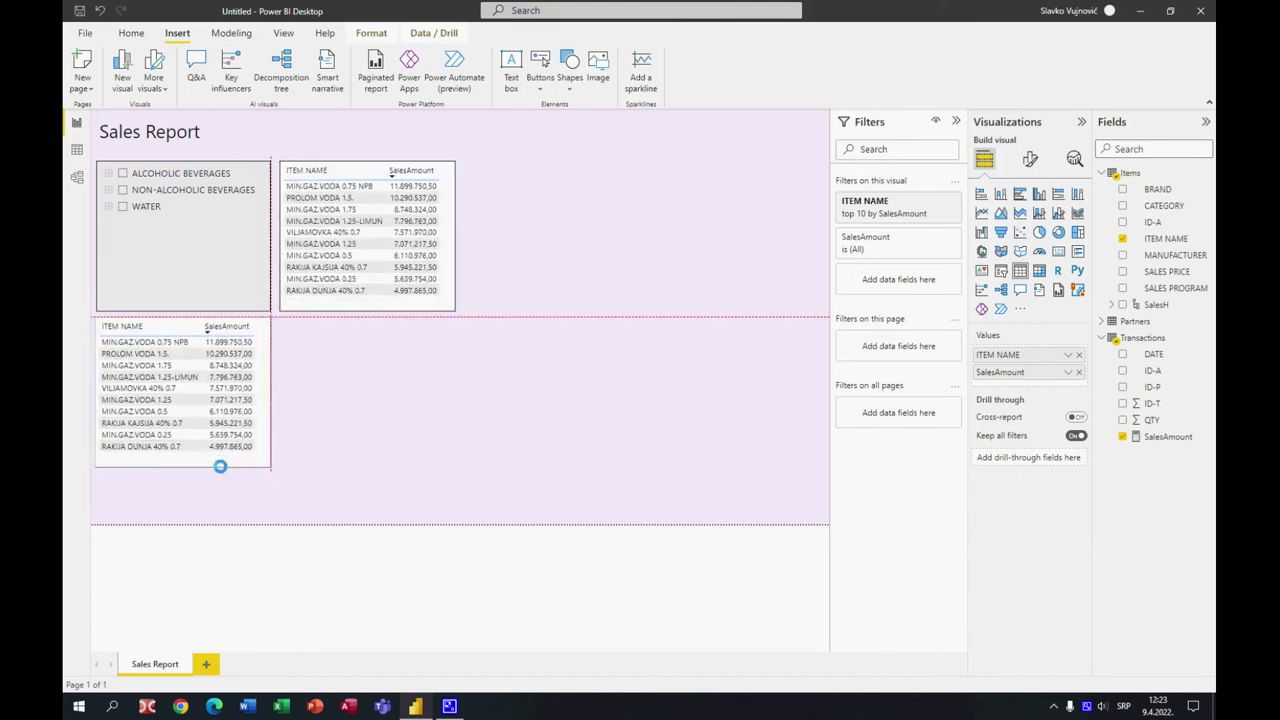
pyautogui.moveTo(268, 392); pyautogui.dragTo(807, 397)
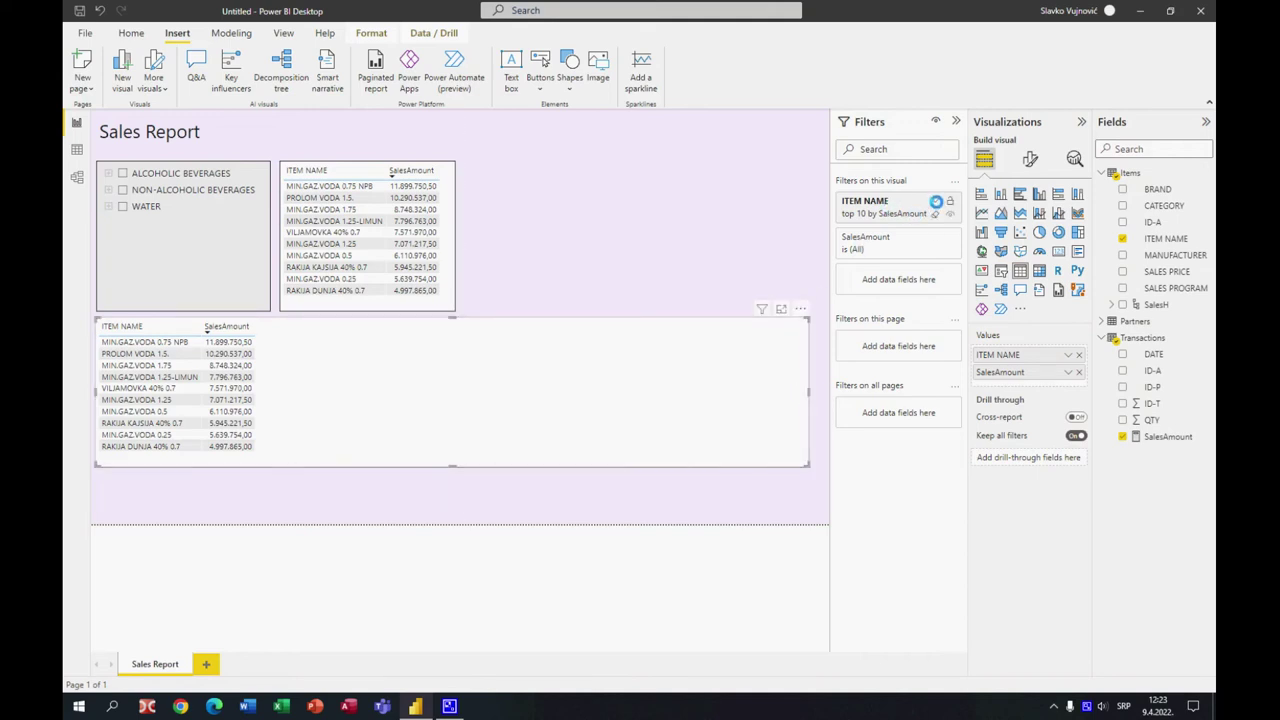
pyautogui.click(935, 201)
pyautogui.click(935, 213)
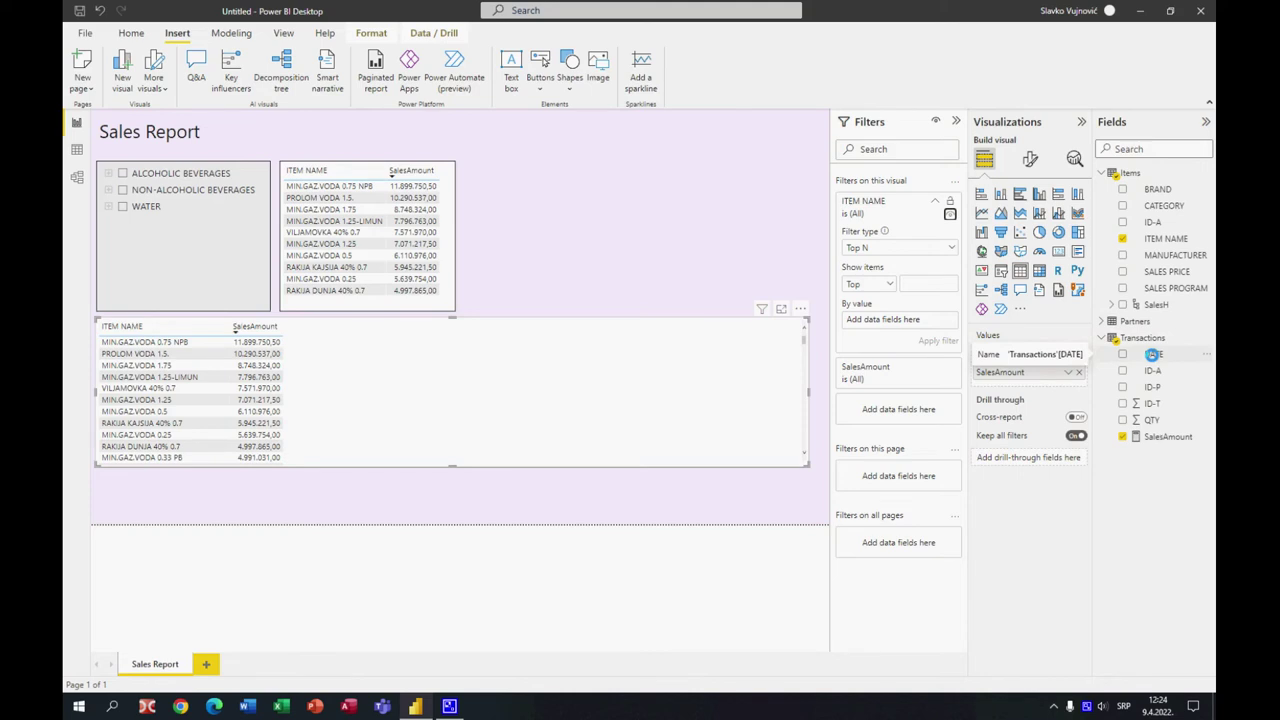
# - Turn the copy into a SalesAmount by DATE line chart and enlarge it
pyautogui.moveTo(1152, 354); pyautogui.dragTo(1047, 360)
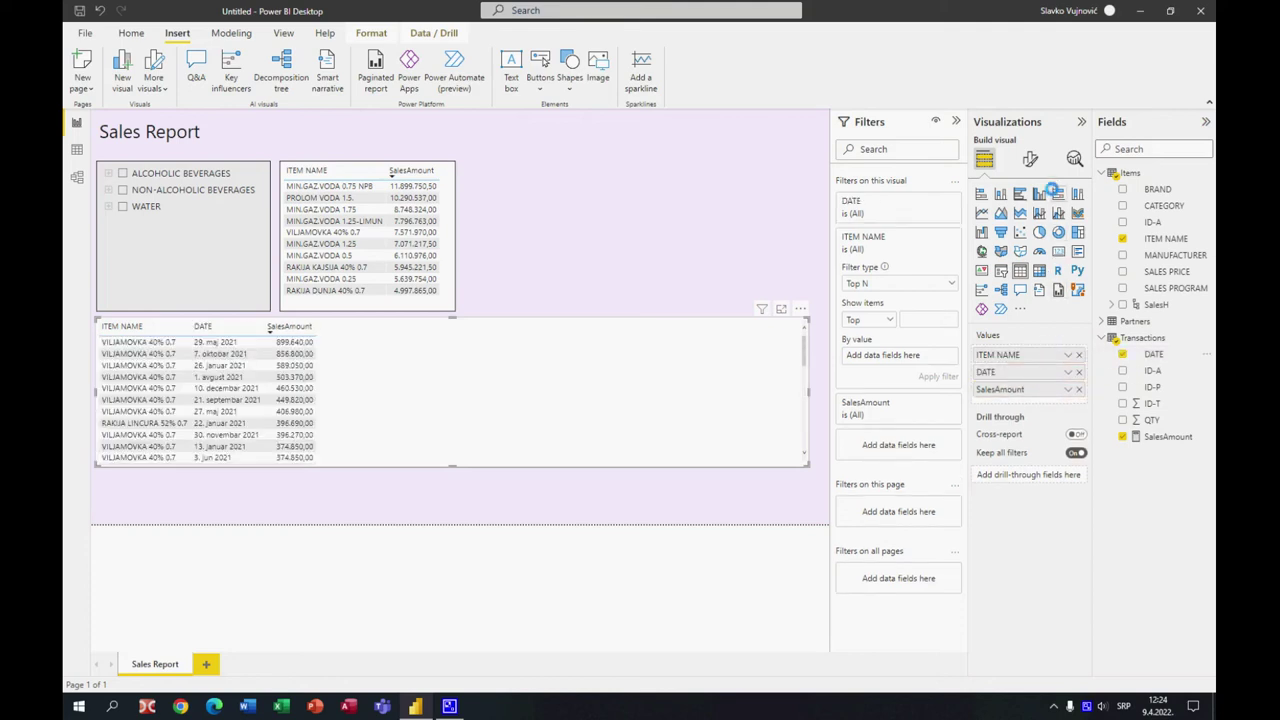
pyautogui.click(982, 213)
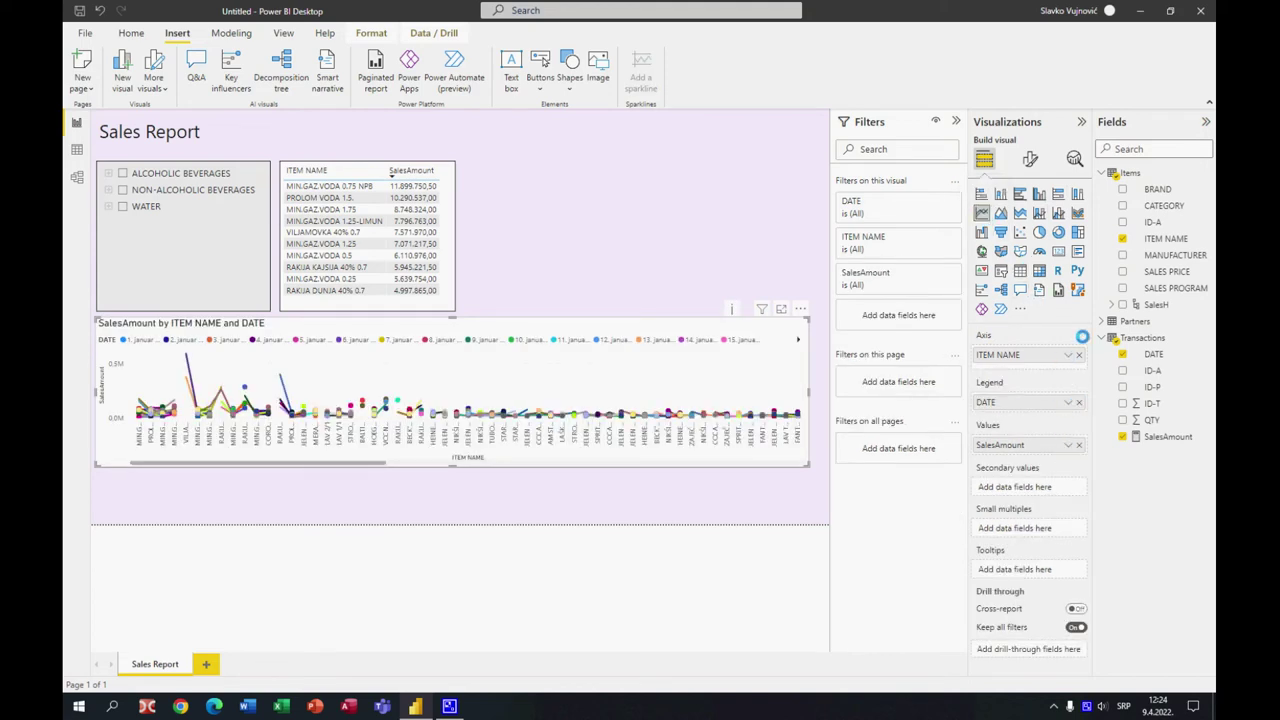
pyautogui.click(1078, 355)
pyautogui.moveTo(1000, 396); pyautogui.dragTo(1010, 355)
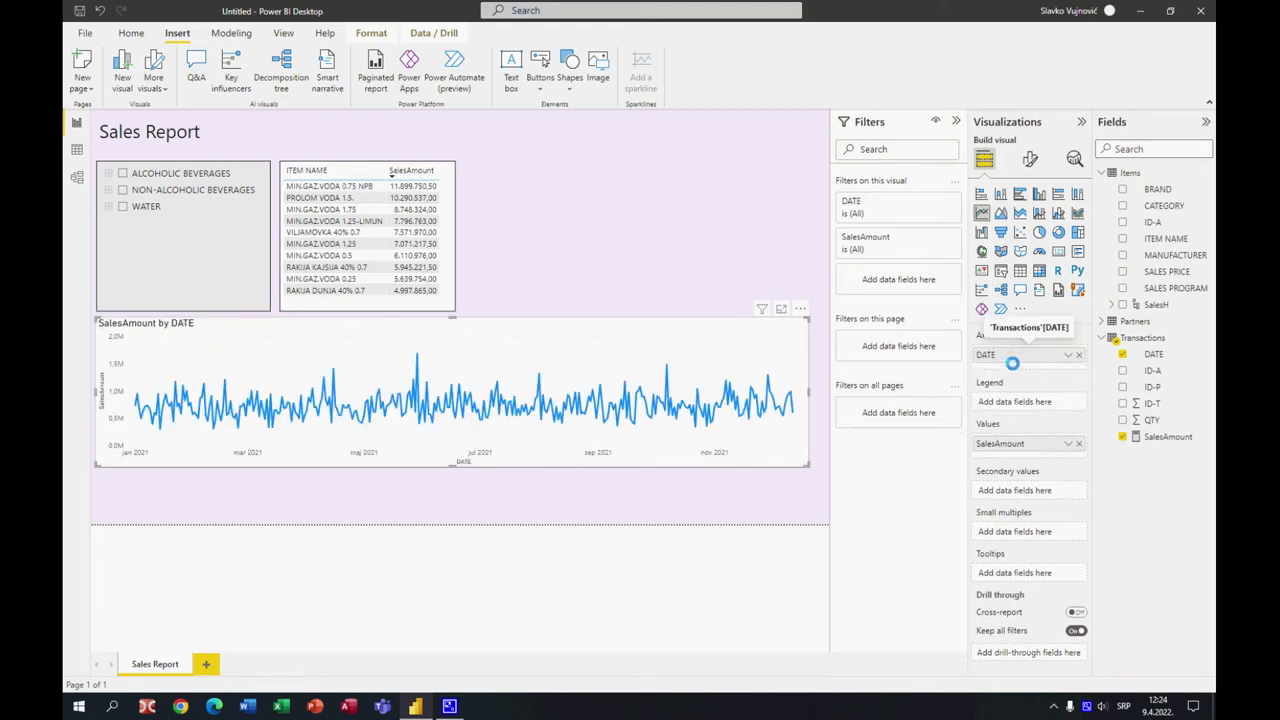
pyautogui.moveTo(454, 466); pyautogui.dragTo(452, 497)
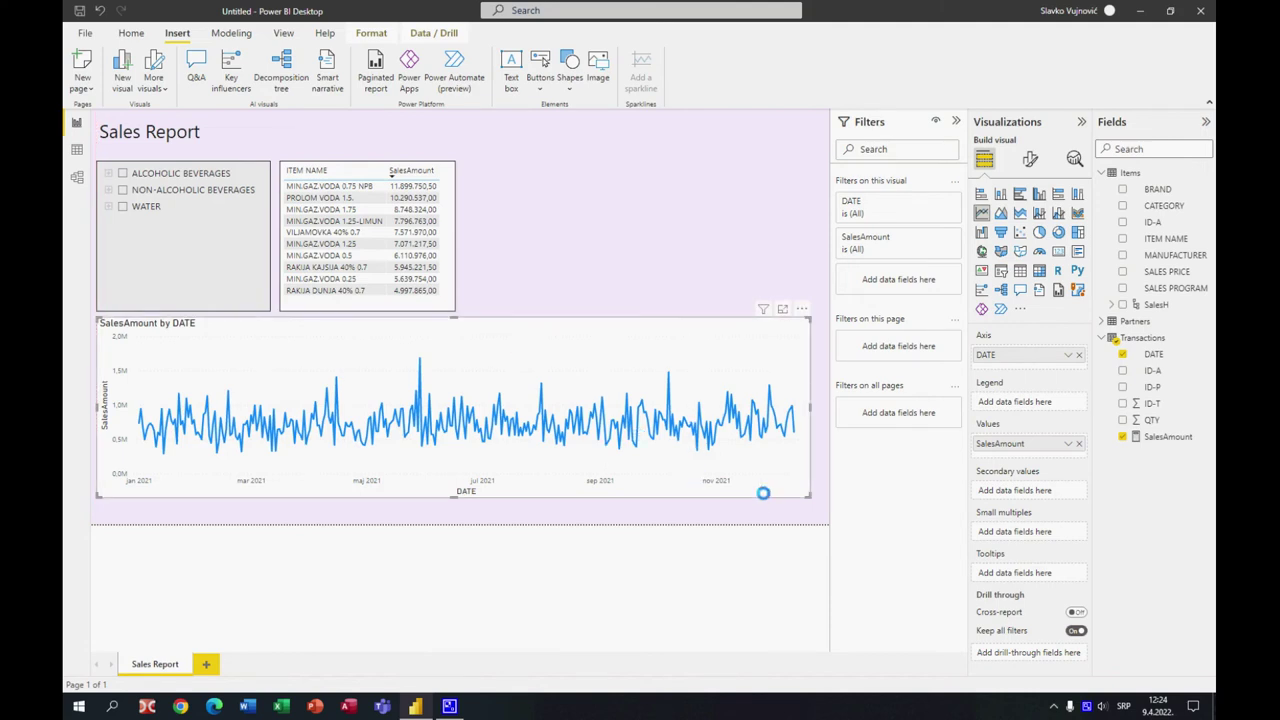
pyautogui.moveTo(808, 405); pyautogui.dragTo(822, 405)
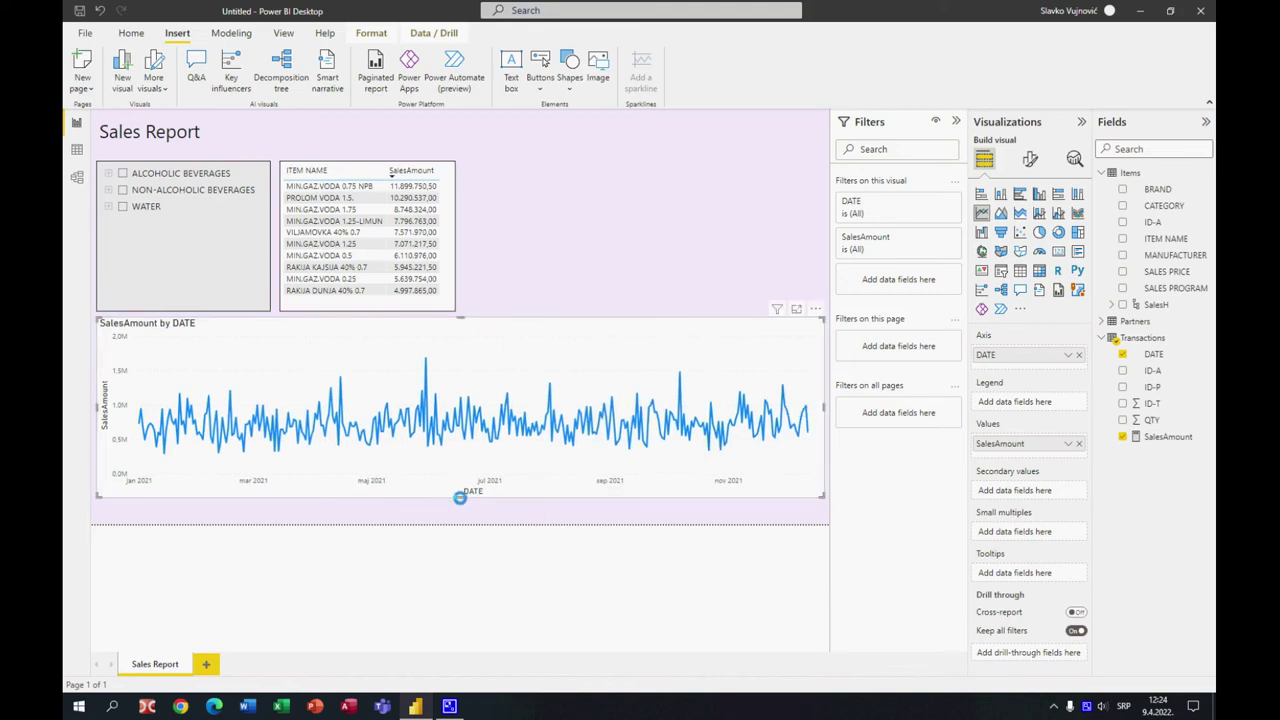
pyautogui.moveTo(459, 497); pyautogui.dragTo(459, 509)
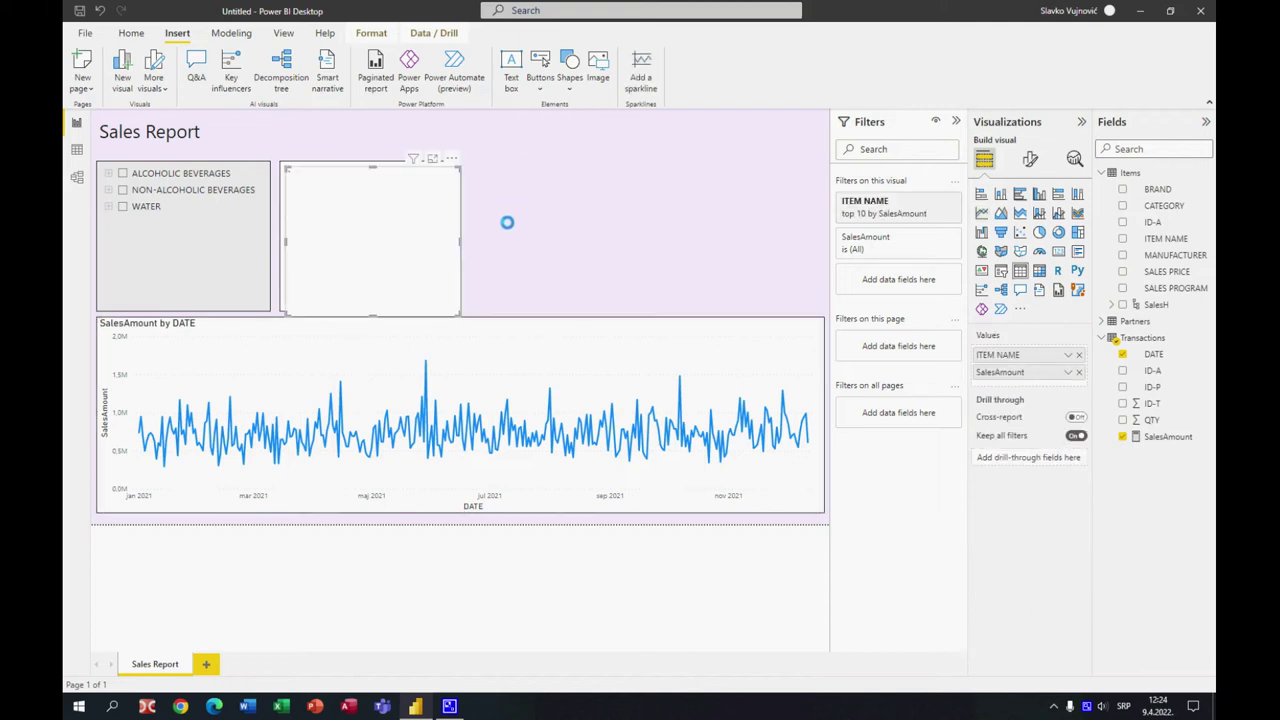
# - Place another table copy right of the top-10 table, widen it and clear its Top N filter
pyautogui.moveTo(385, 178); pyautogui.dragTo(536, 160)
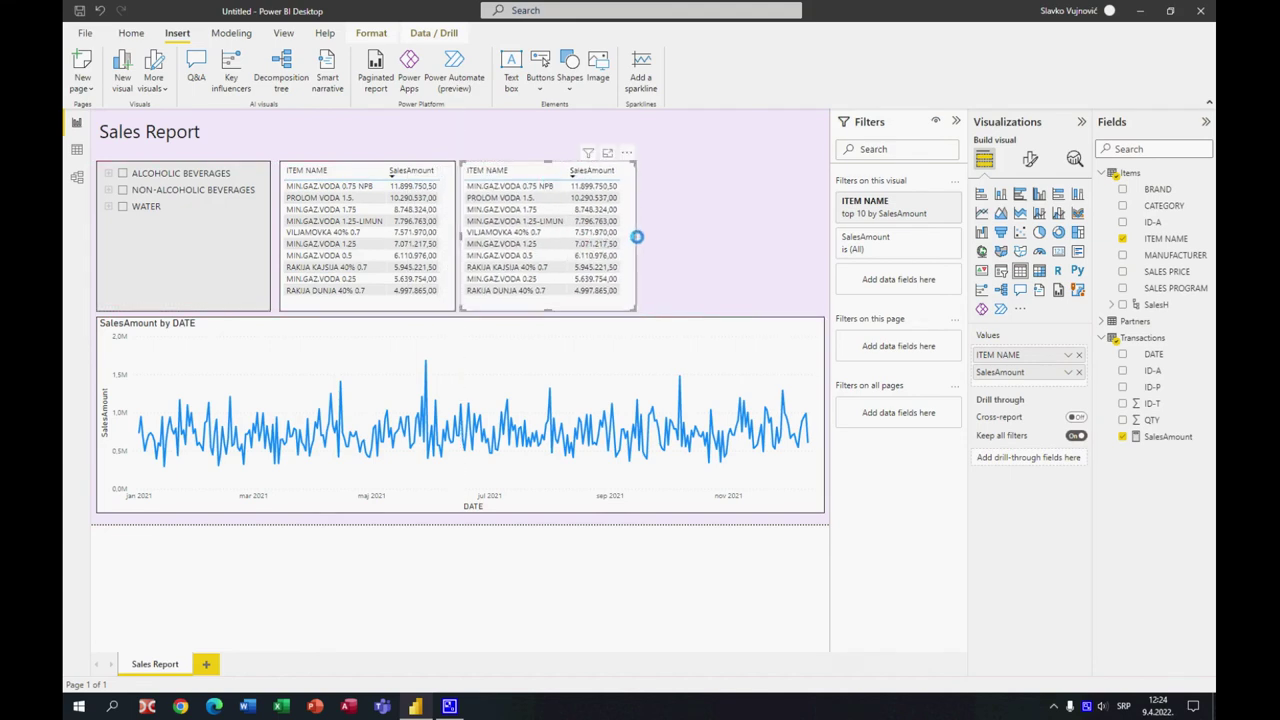
pyautogui.moveTo(634, 236); pyautogui.dragTo(822, 236)
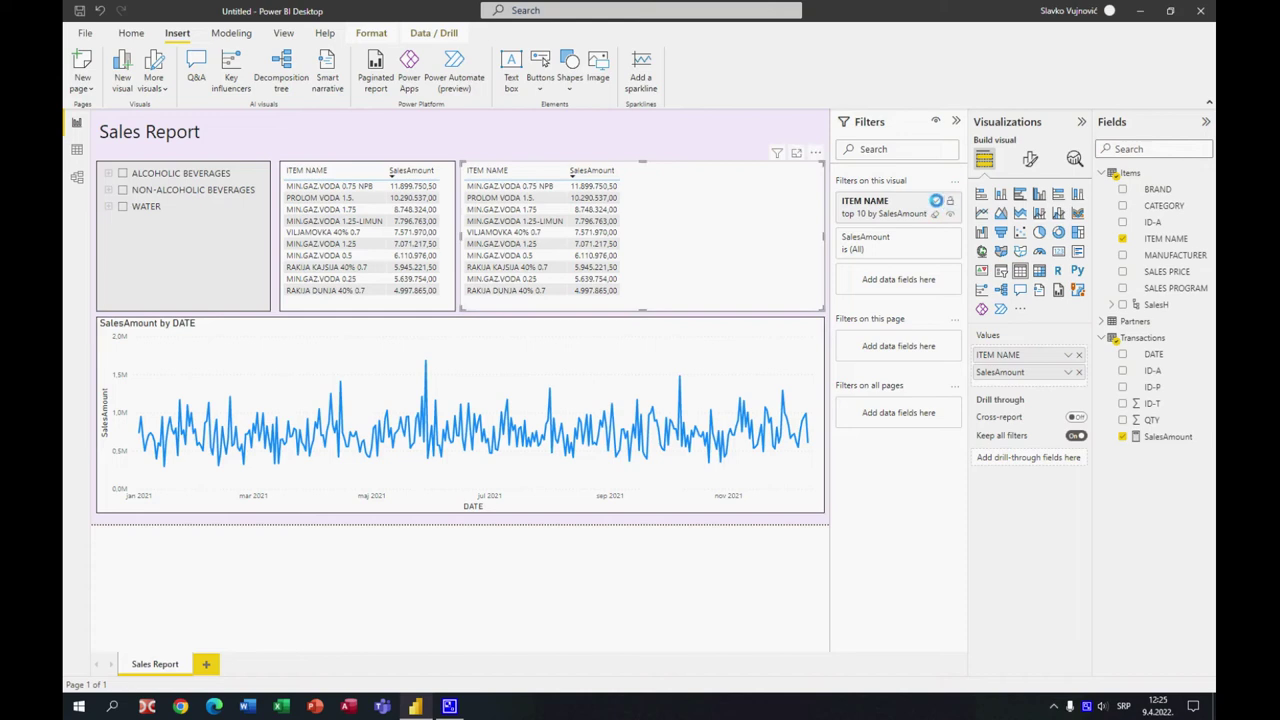
pyautogui.click(934, 203)
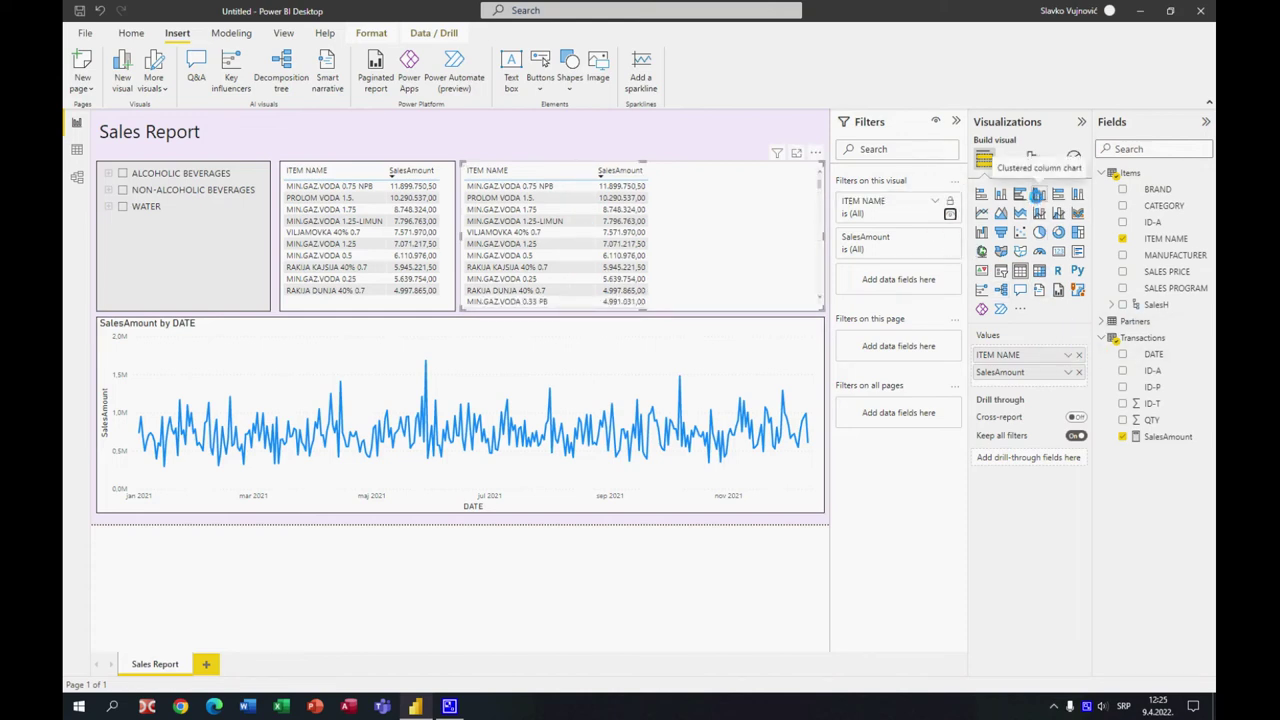
# - Convert it to a clustered column chart of SalesAmount by CATEGORY with data labels on
pyautogui.click(1038, 194)
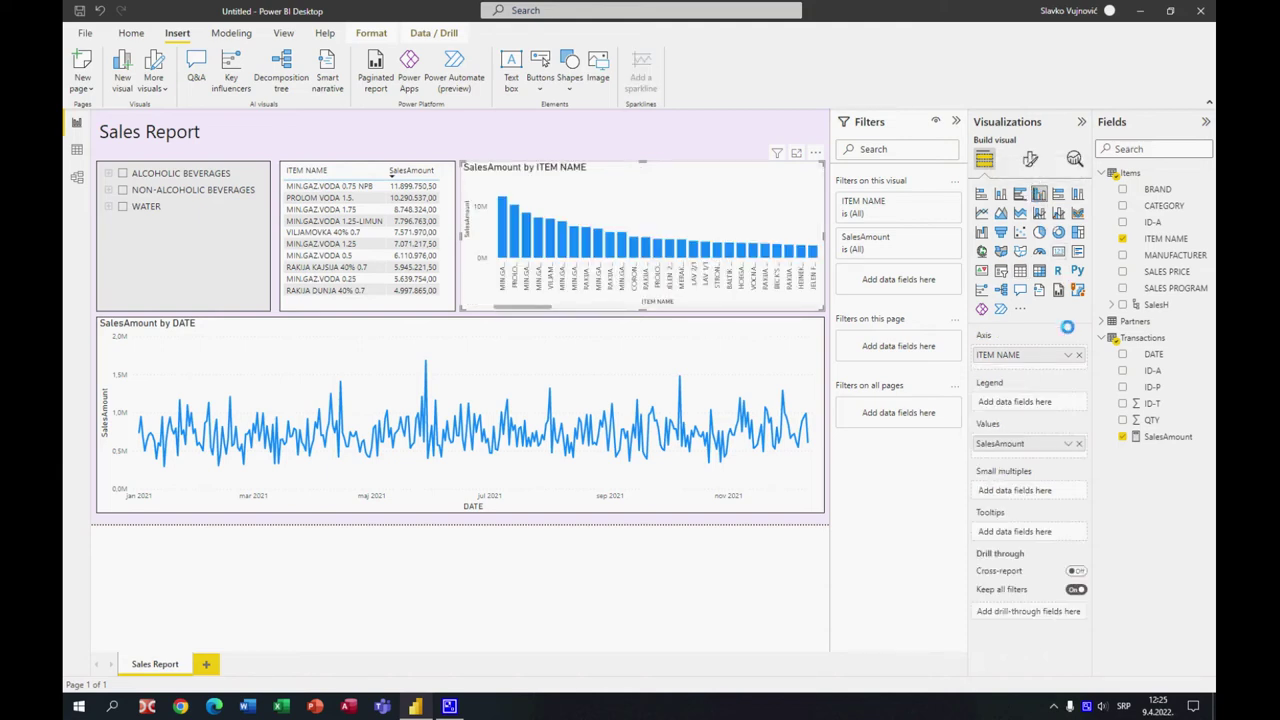
pyautogui.moveTo(1164, 205); pyautogui.dragTo(1072, 362)
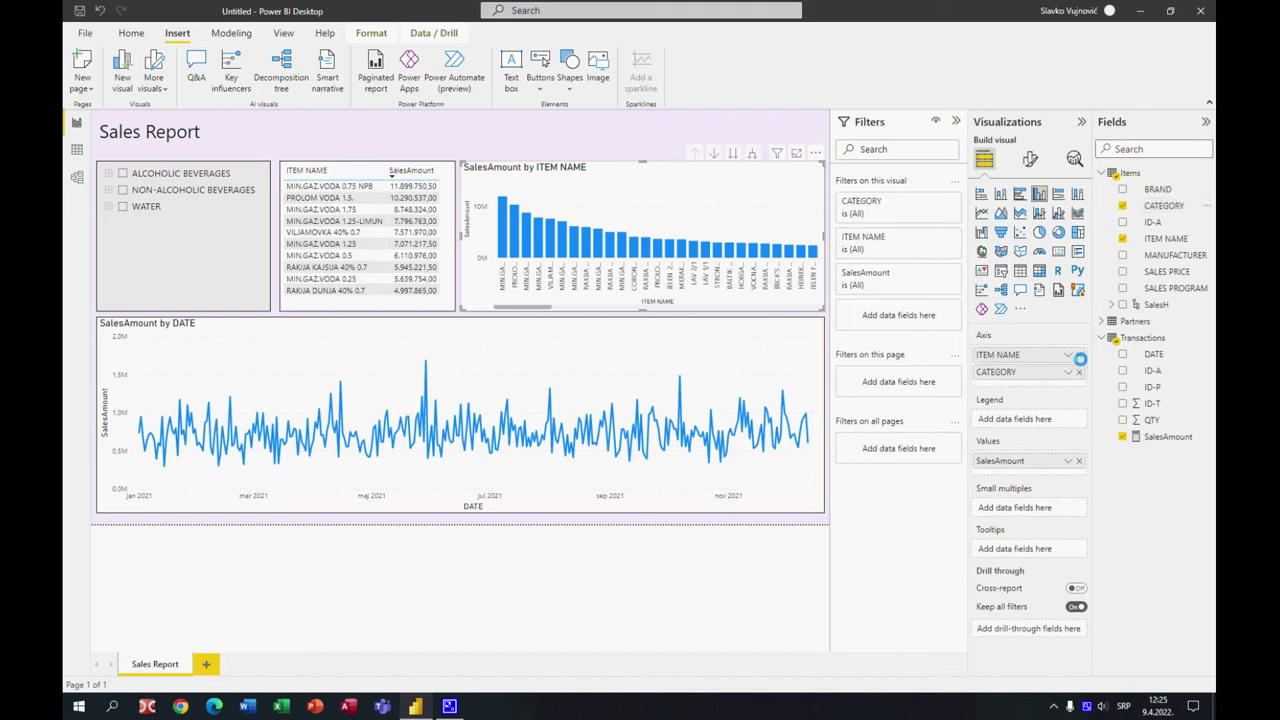
pyautogui.click(1080, 354)
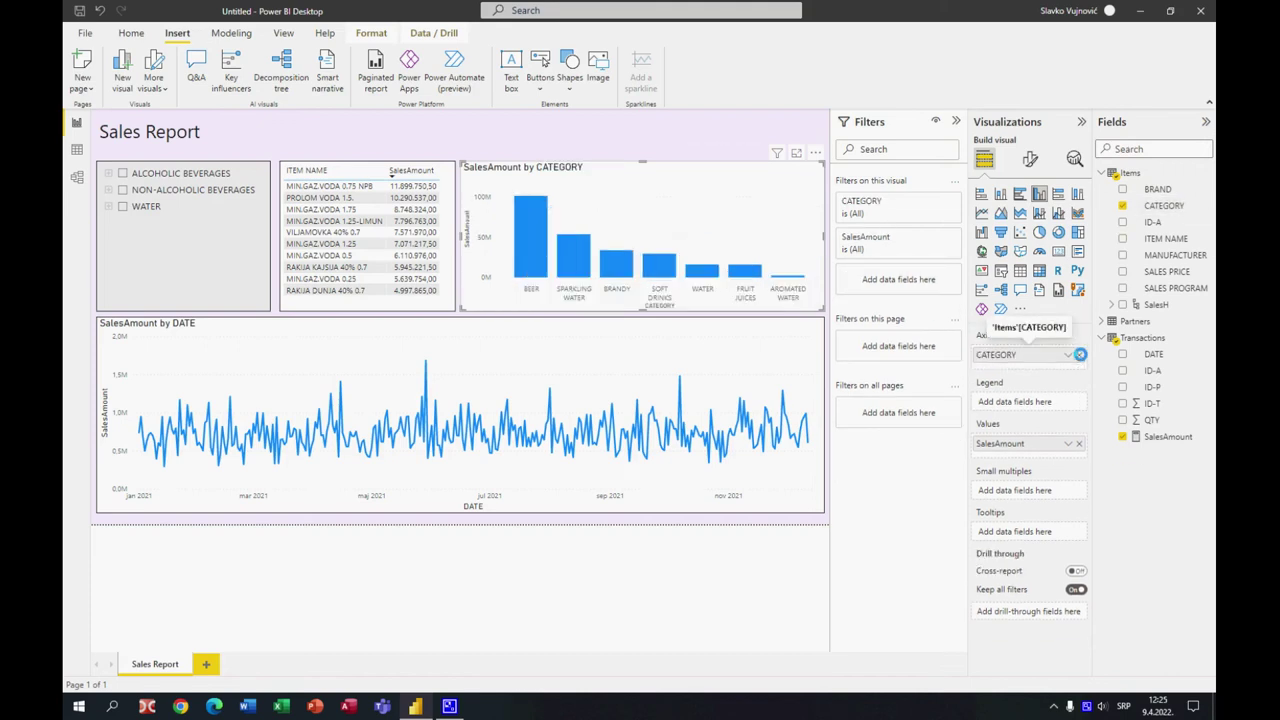
pyautogui.click(1030, 158)
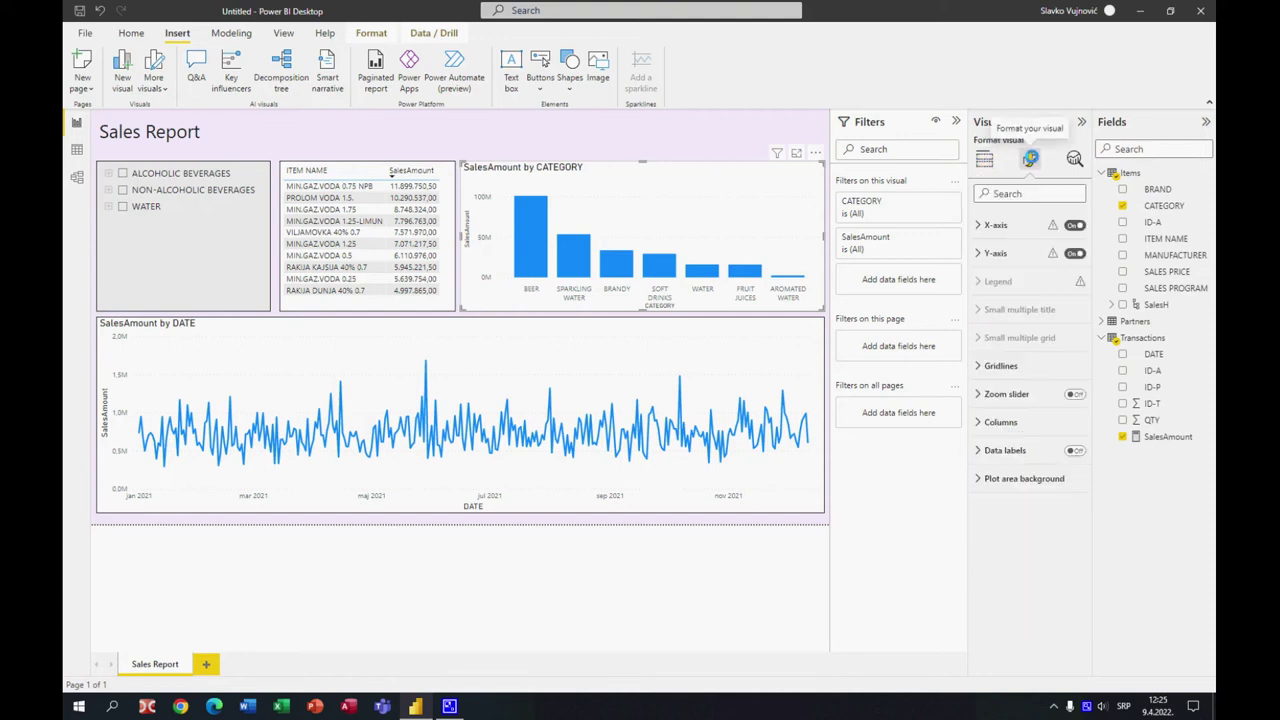
pyautogui.click(1075, 477)
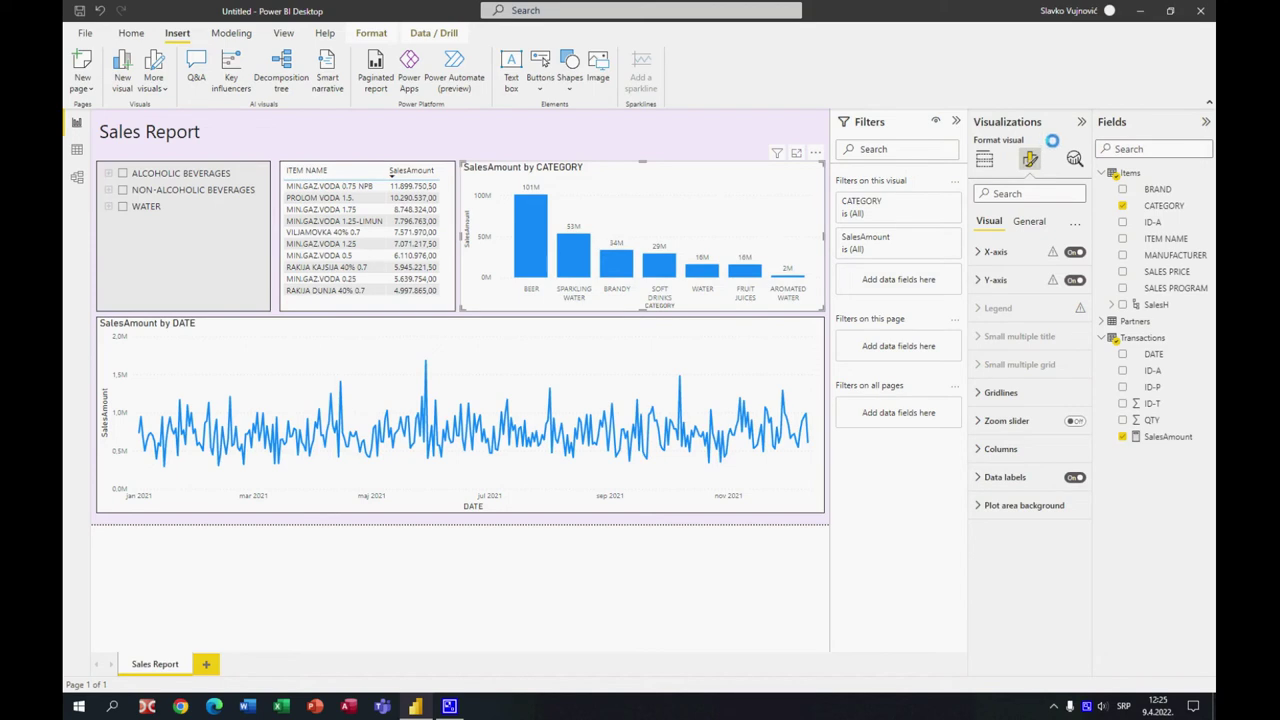
pyautogui.click(722, 142)
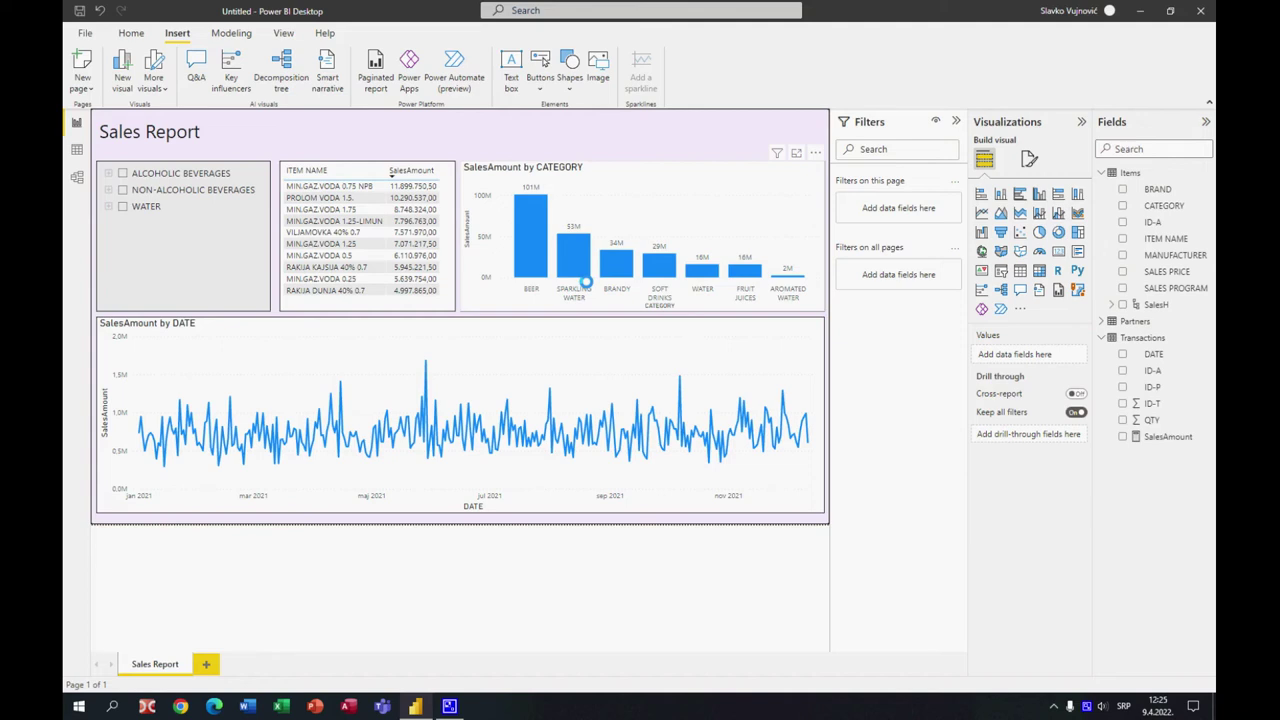
pyautogui.click(118, 172)
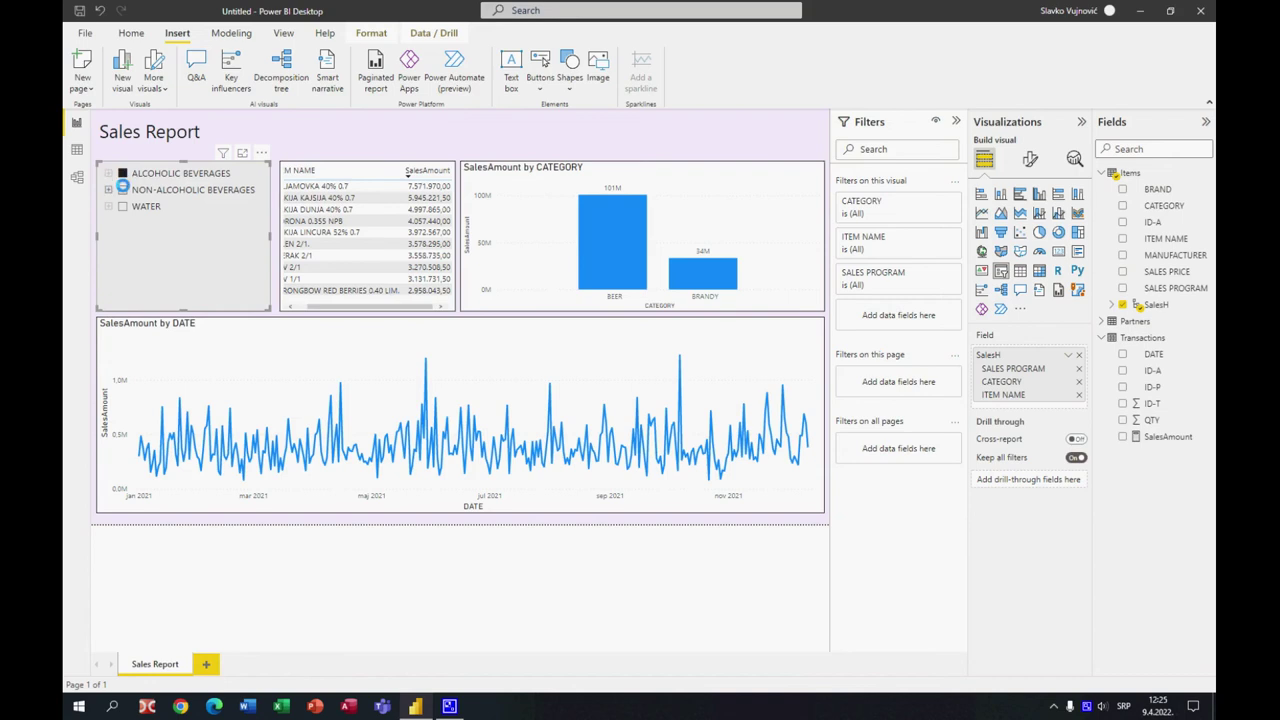
pyautogui.click(122, 190)
pyautogui.click(122, 206)
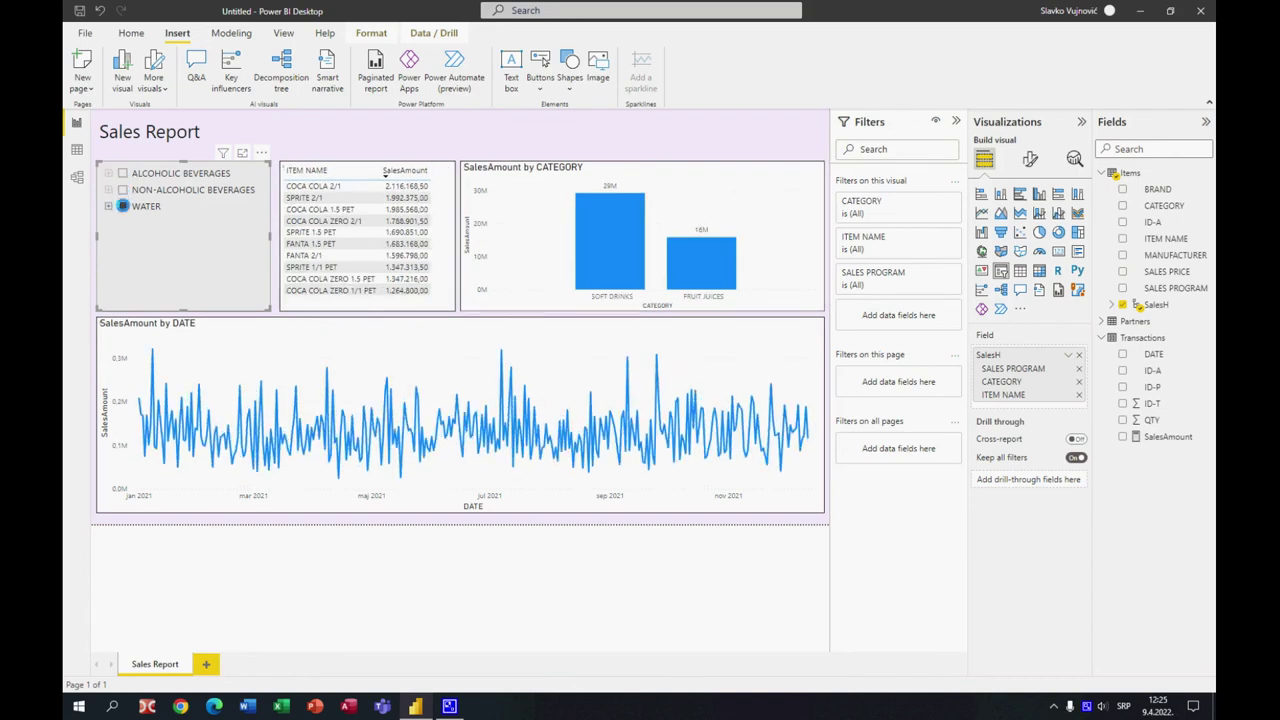
pyautogui.click(121, 173)
pyautogui.click(121, 173)
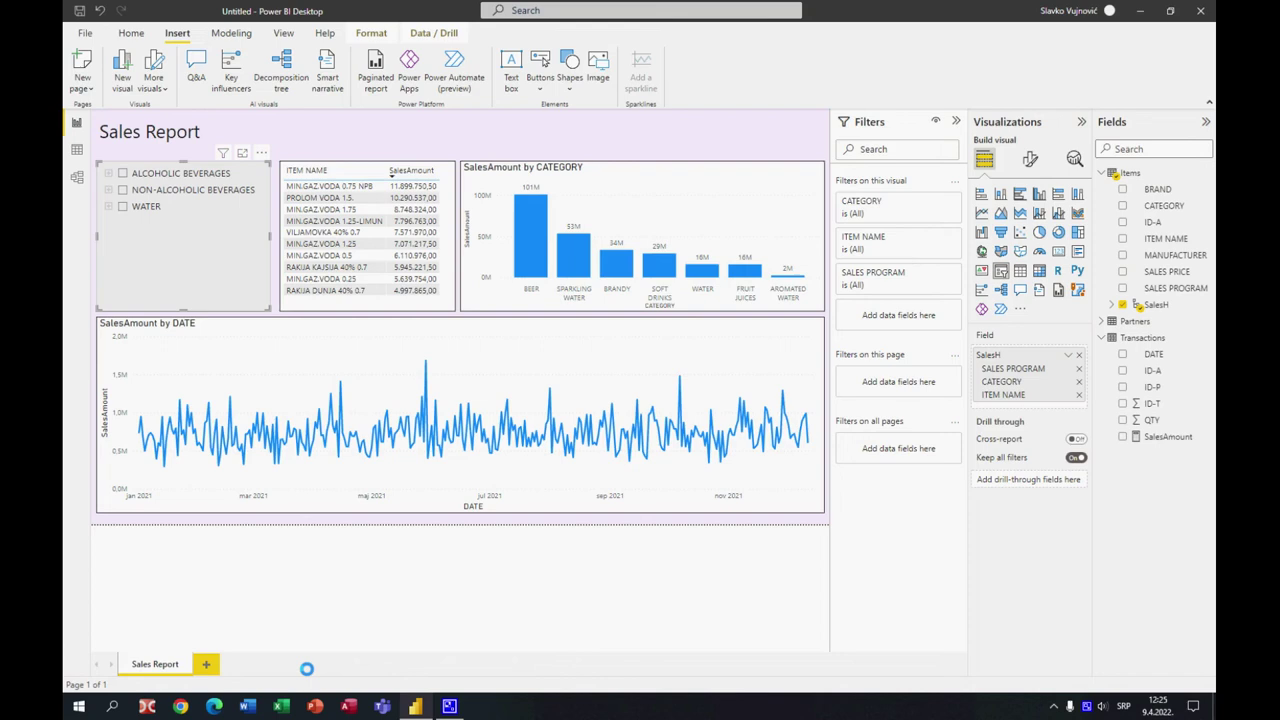
pyautogui.click(206, 664)
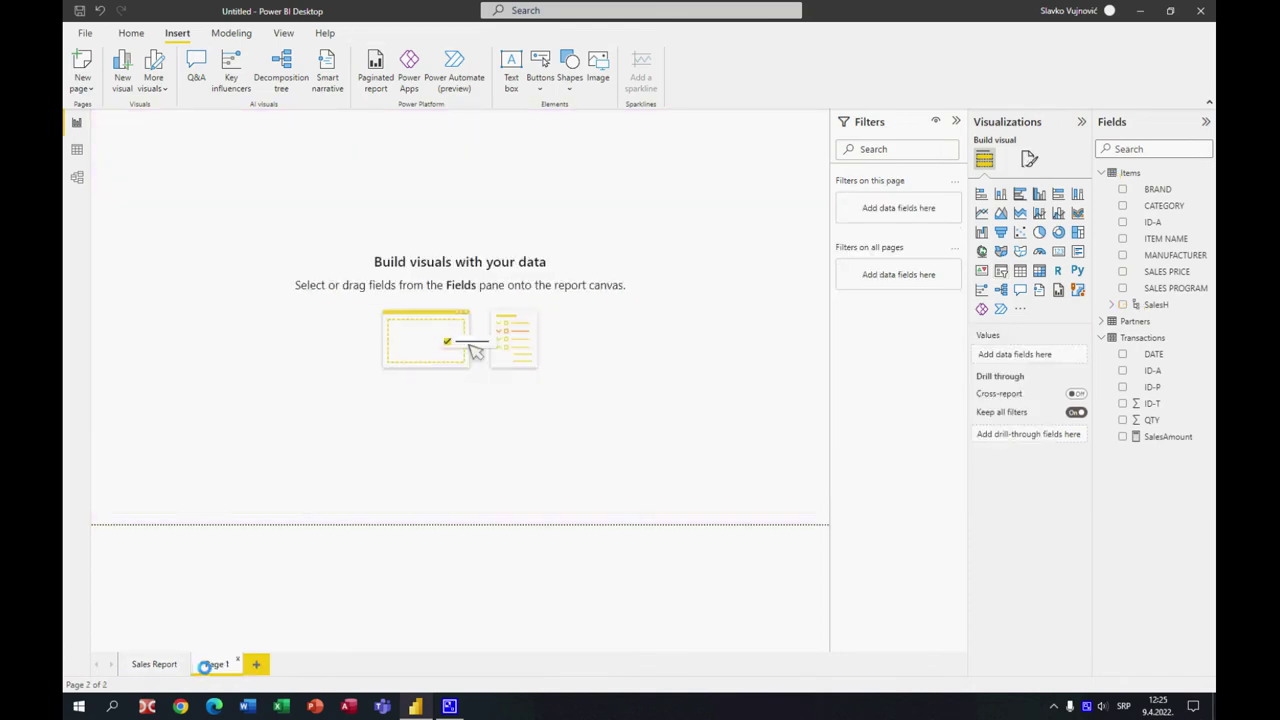
# - Rename Page 1 to M-Detail and turn on Allow use as tooltip under Page information
pyautogui.doubleClick(221, 664)
pyautogui.write('N')
pyautogui.write('-Detail')
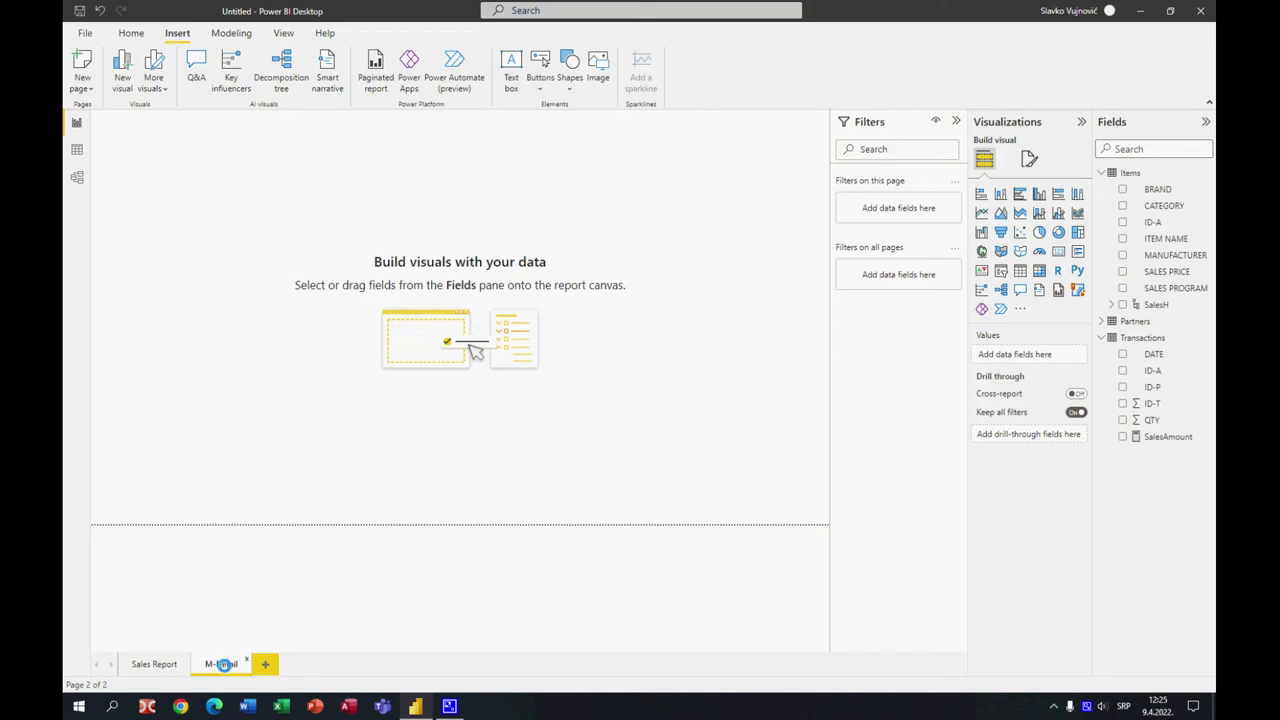
pyautogui.press('Return')
pyautogui.click(1029, 158)
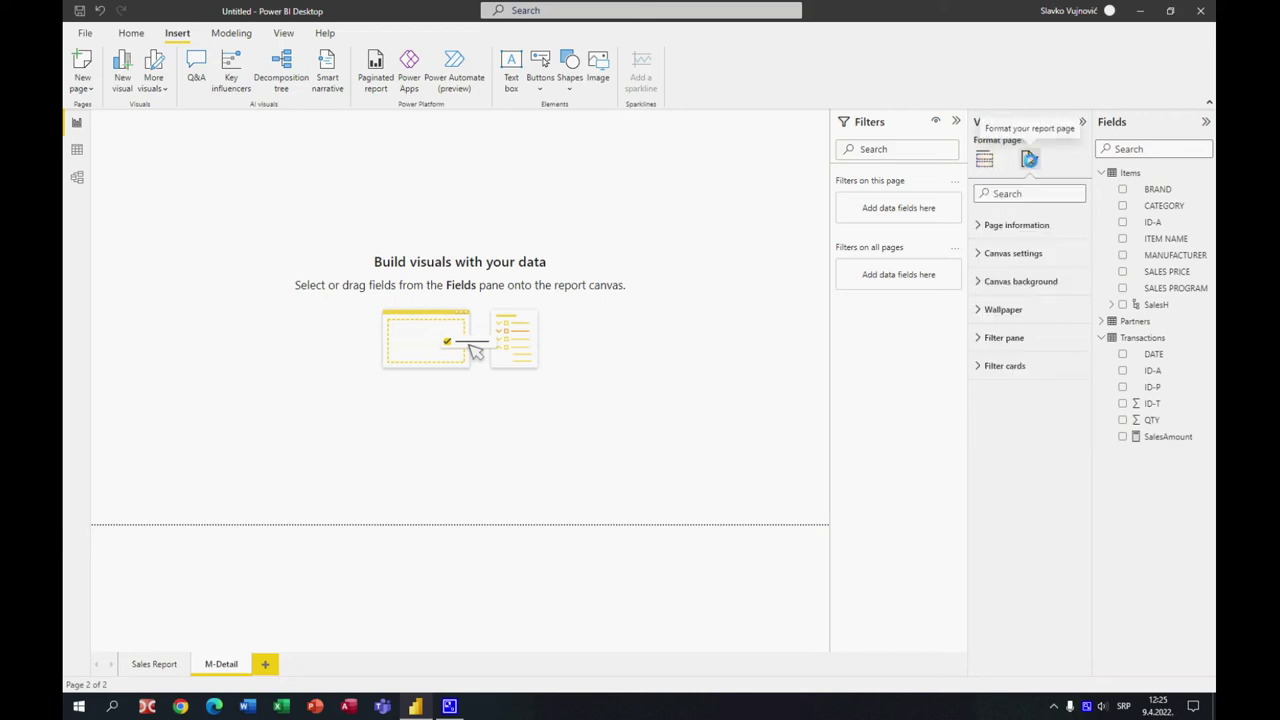
pyautogui.click(982, 224)
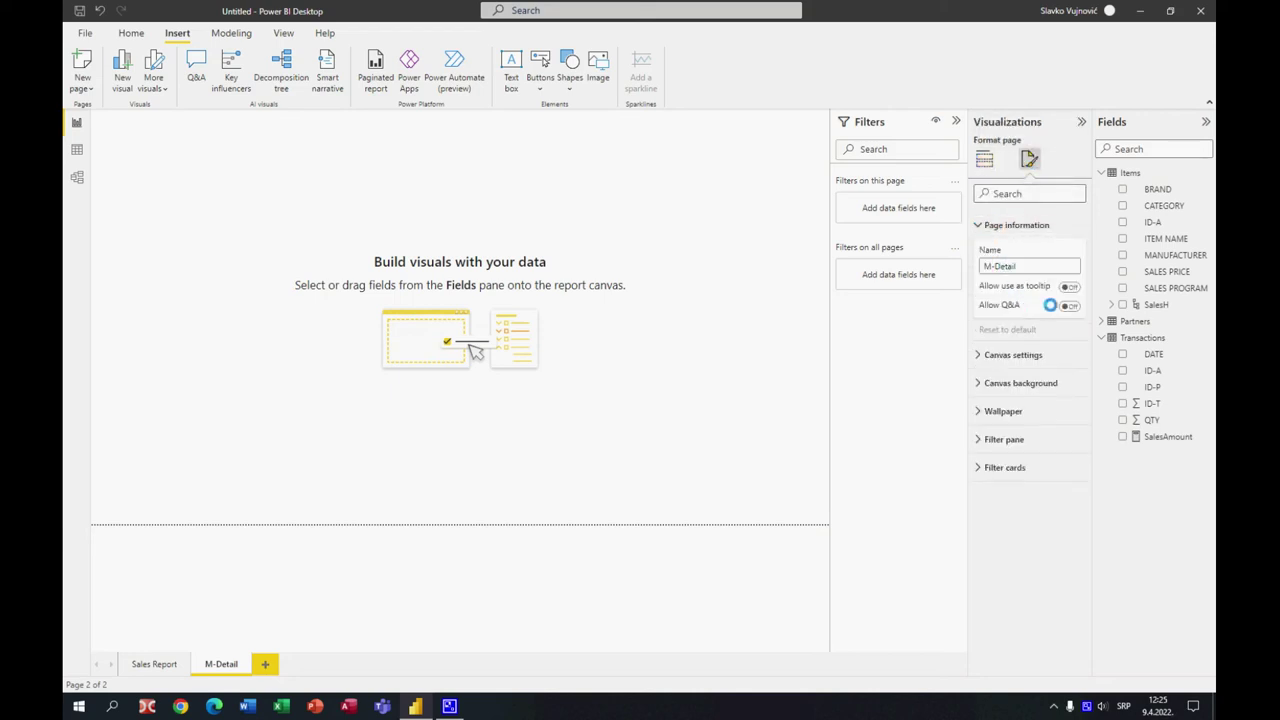
pyautogui.click(1071, 287)
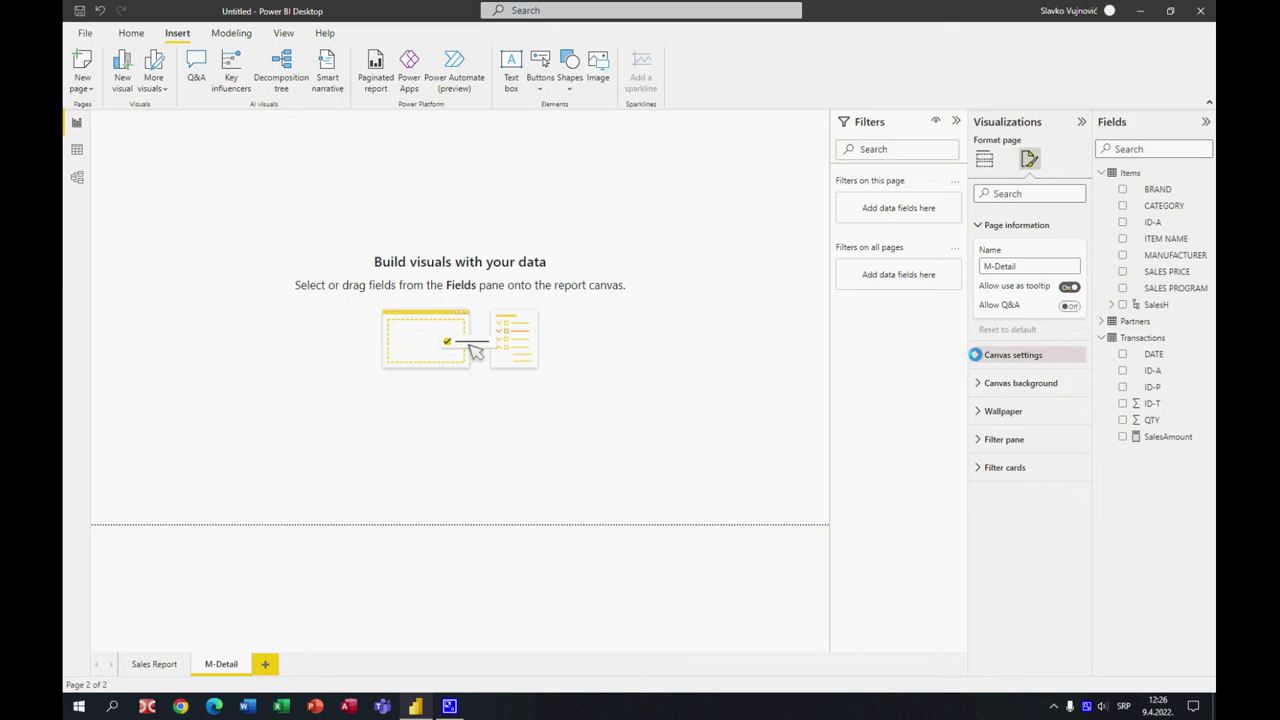
# - Set the canvas size Type to Custom with height 300 and width 400
pyautogui.click(980, 355)
pyautogui.click(1071, 397)
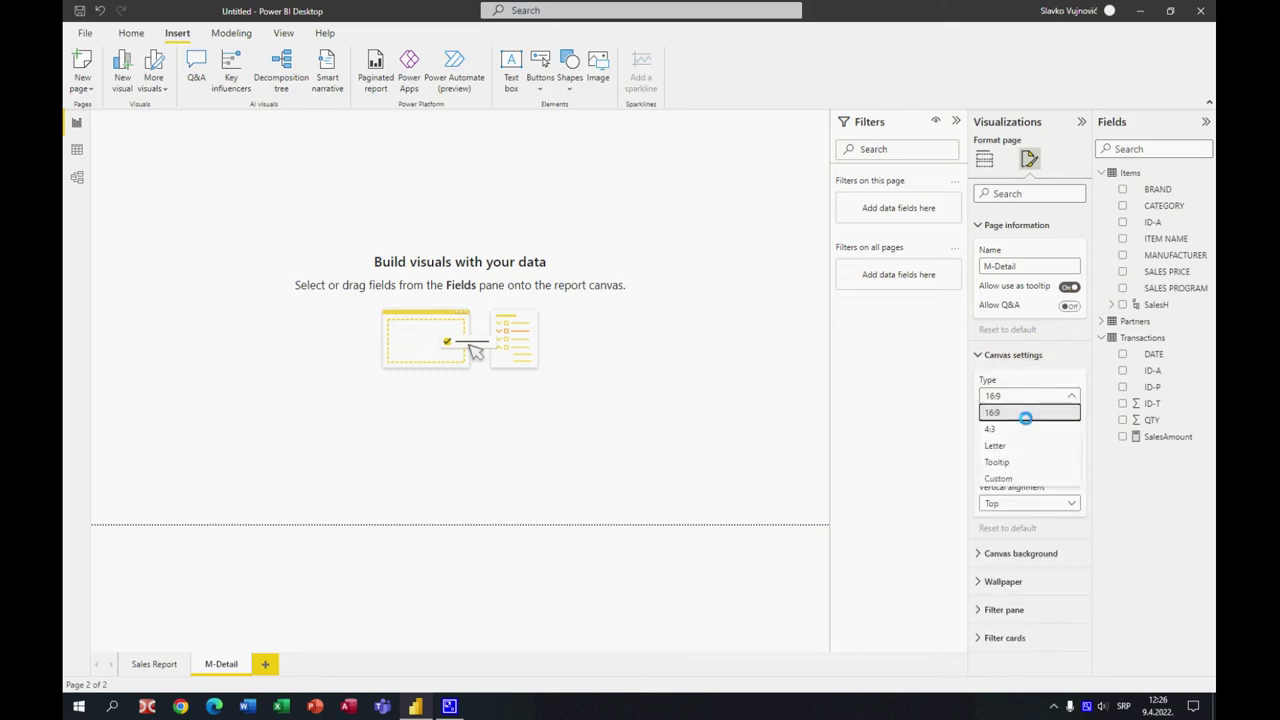
pyautogui.click(1015, 477)
pyautogui.moveTo(1003, 430); pyautogui.dragTo(966, 427)
pyautogui.write('300')
pyautogui.press('Return')
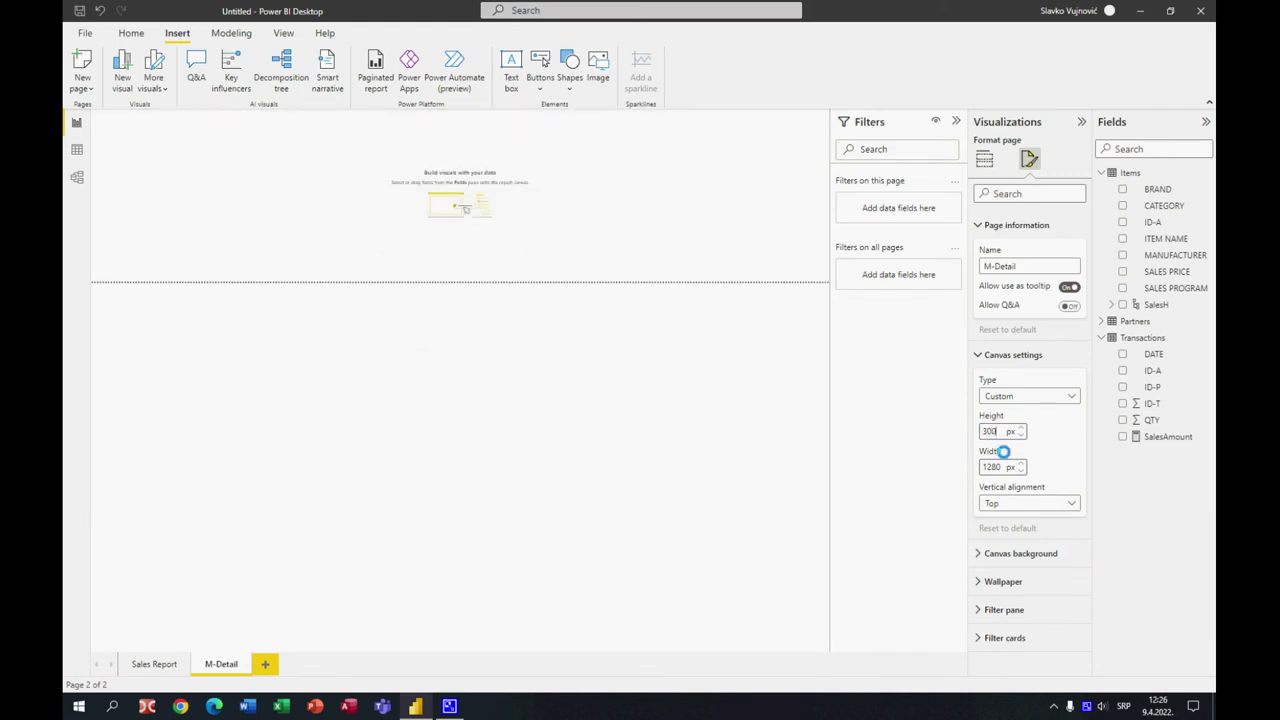
pyautogui.moveTo(1003, 466); pyautogui.dragTo(982, 467)
pyautogui.write('400')
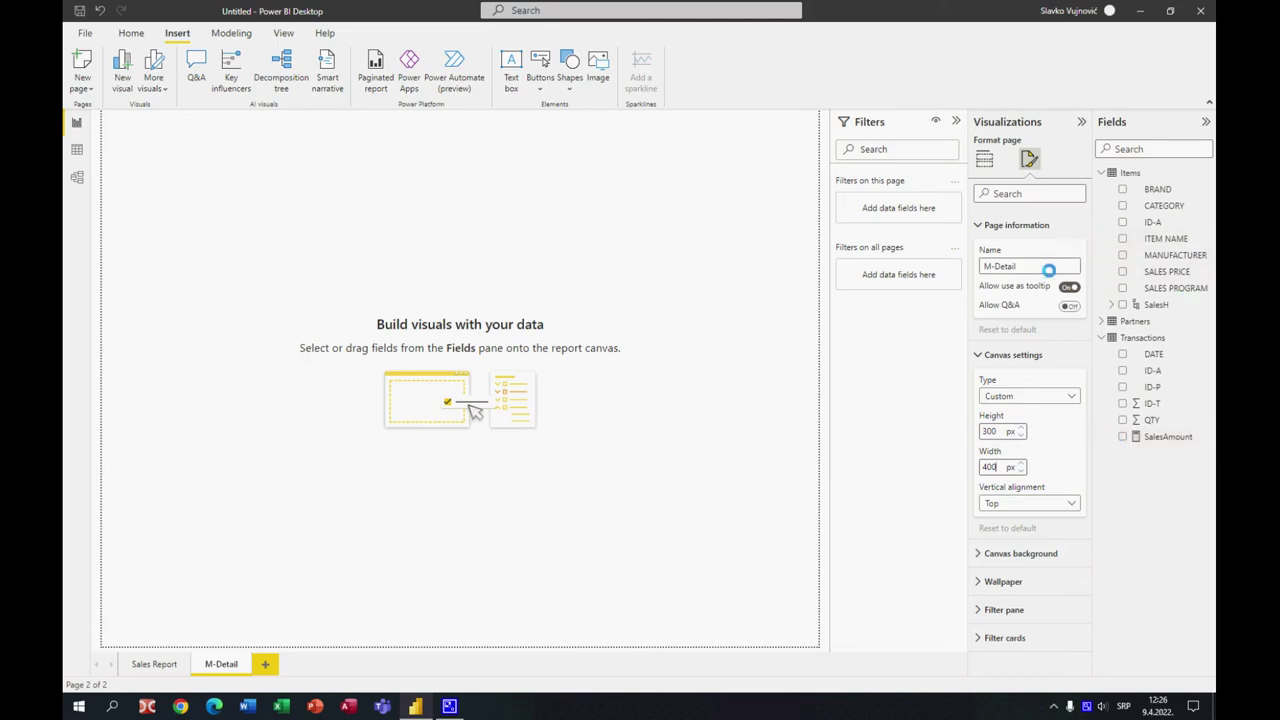
pyautogui.click(979, 353)
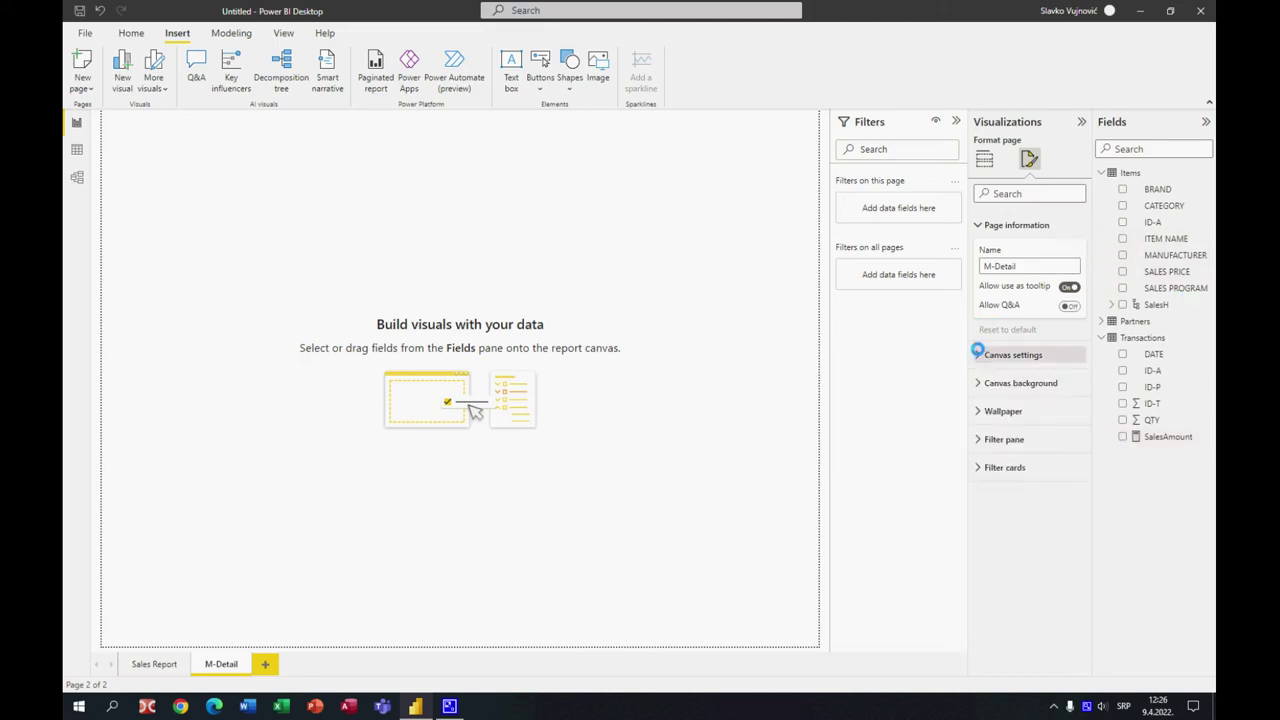
pyautogui.click(982, 358)
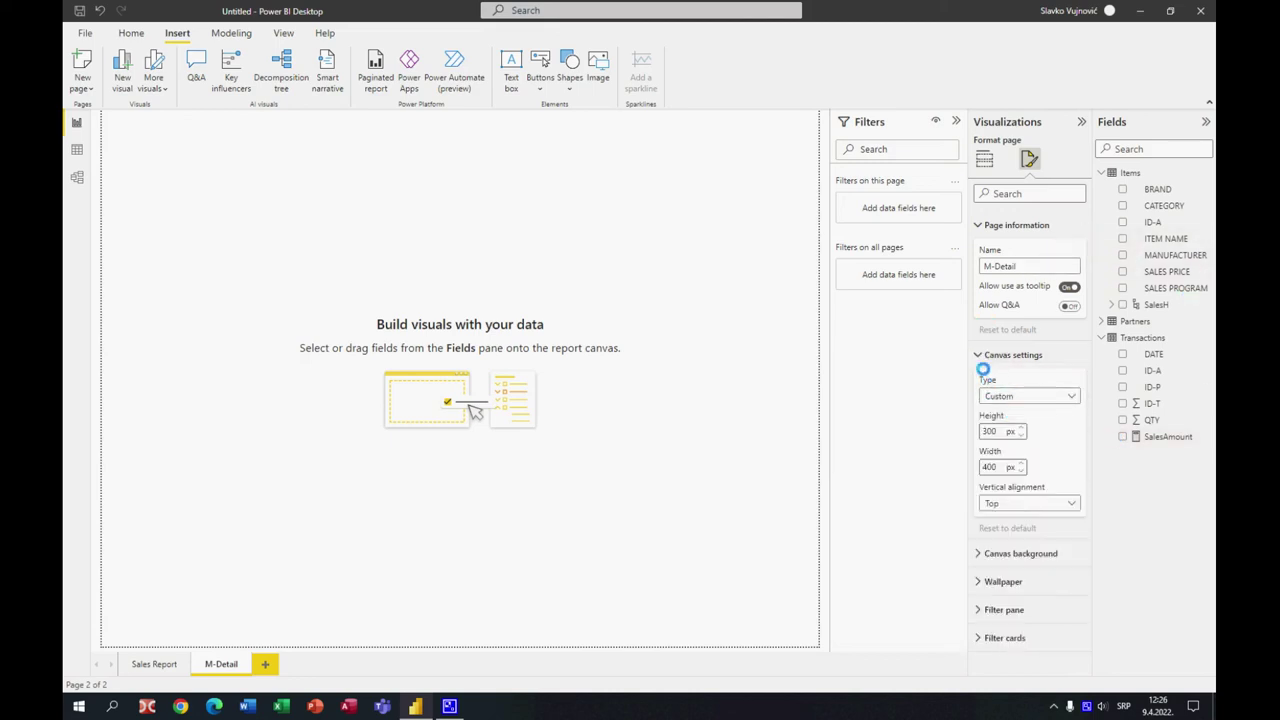
# - Set the canvas background to the gold theme colour at 0% transparency
pyautogui.click(982, 356)
pyautogui.click(980, 224)
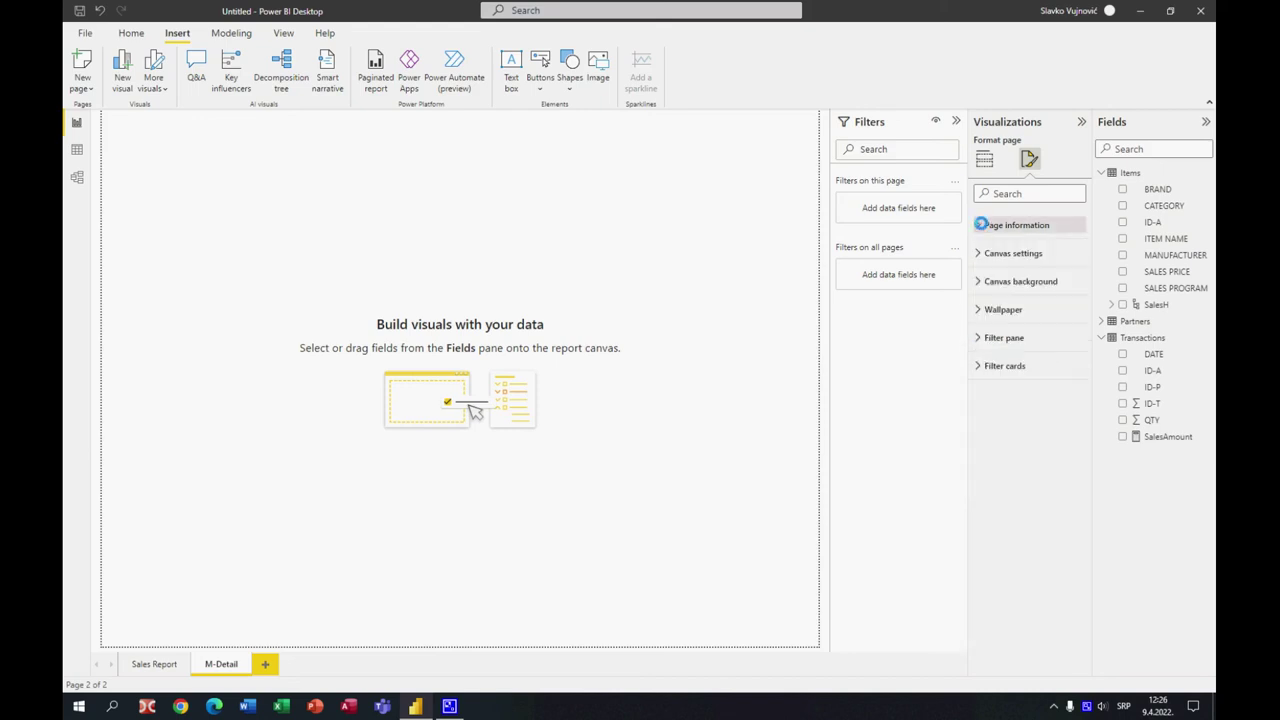
pyautogui.click(982, 281)
pyautogui.click(1011, 323)
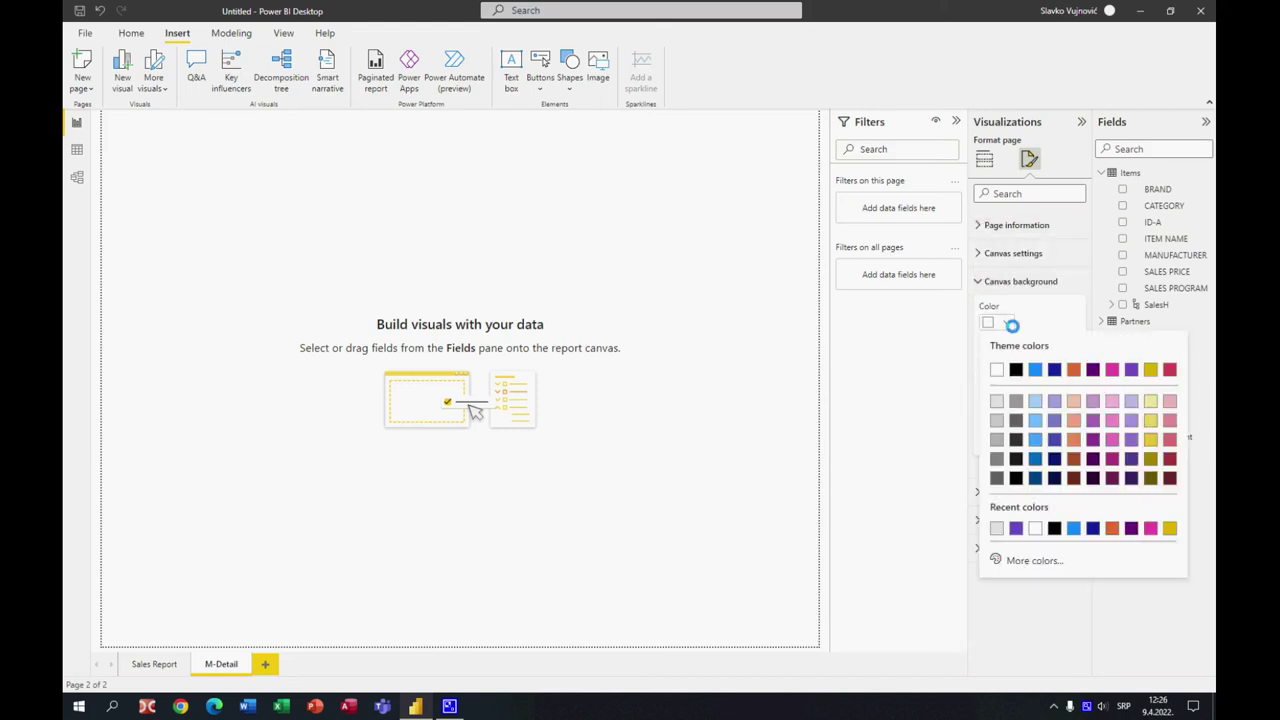
pyautogui.click(1150, 369)
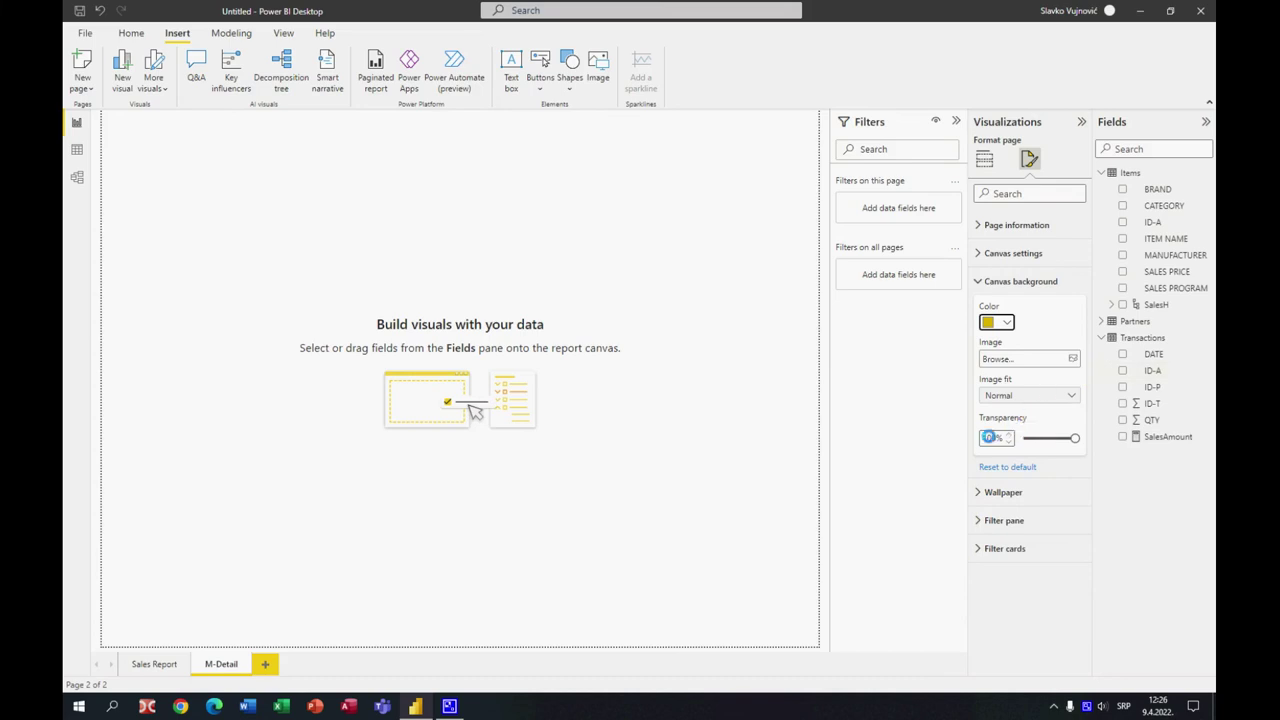
pyautogui.moveTo(1071, 437); pyautogui.dragTo(1004, 440)
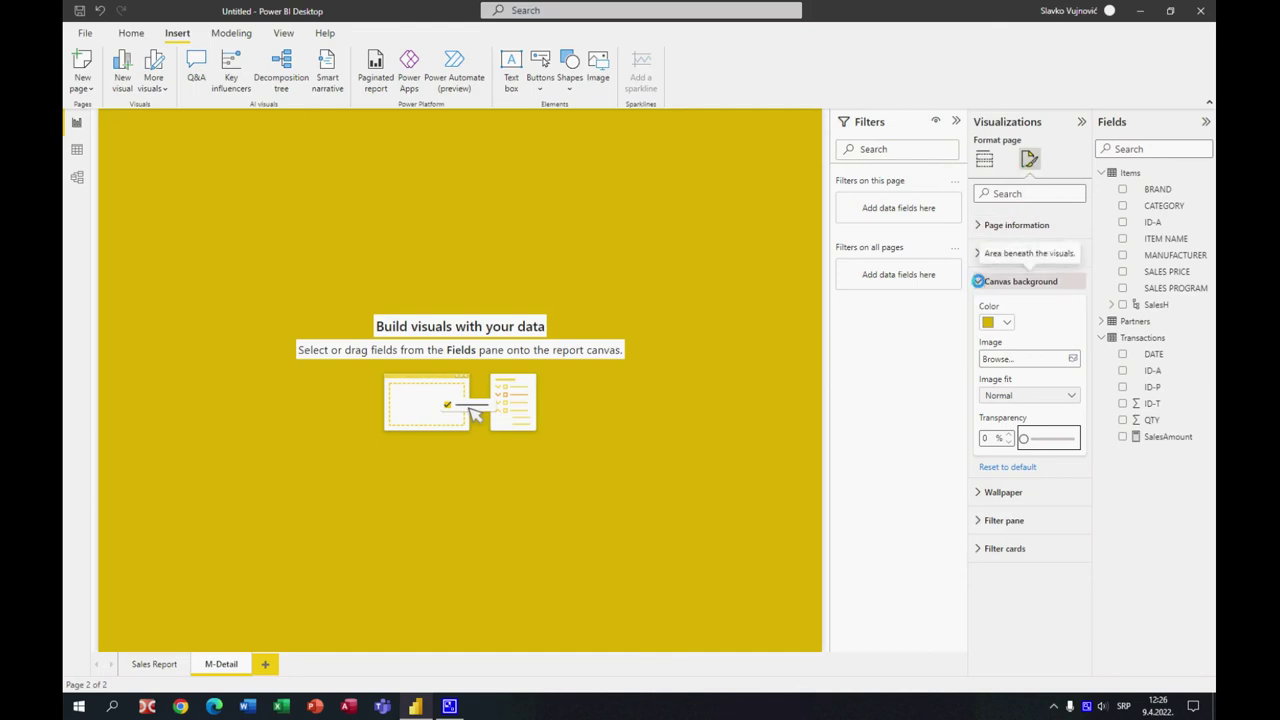
pyautogui.click(978, 281)
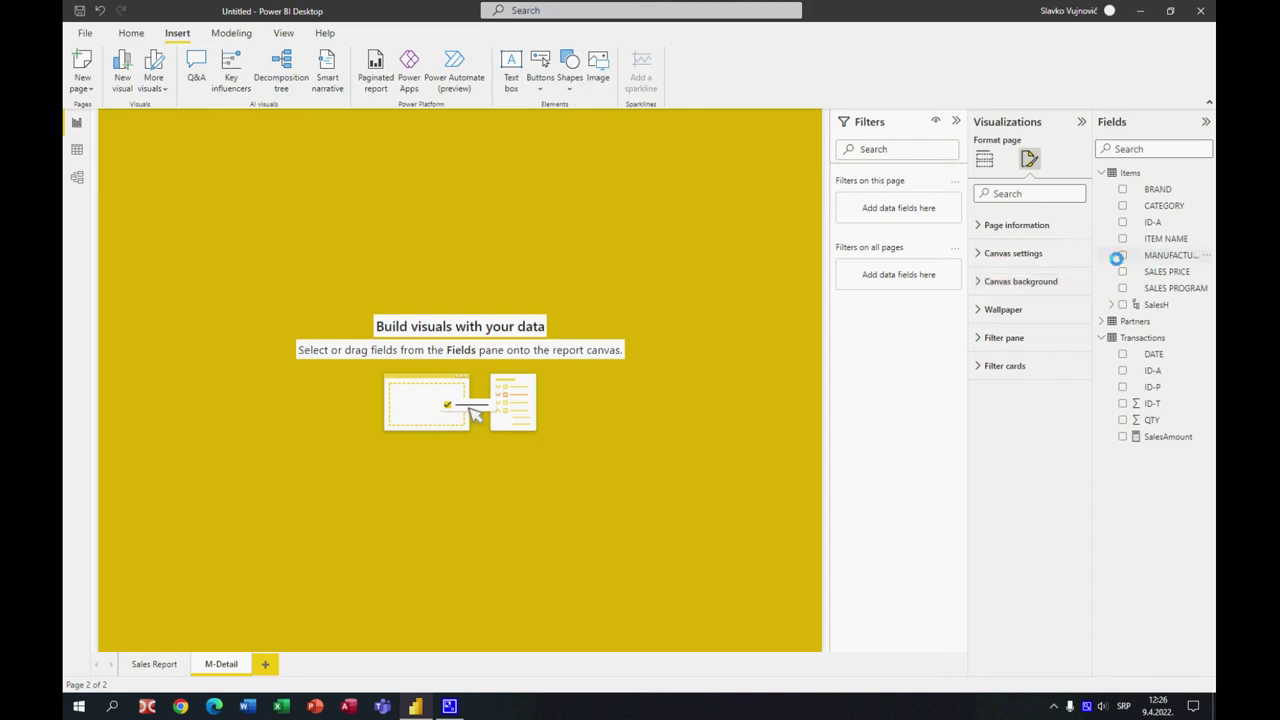
pyautogui.click(985, 155)
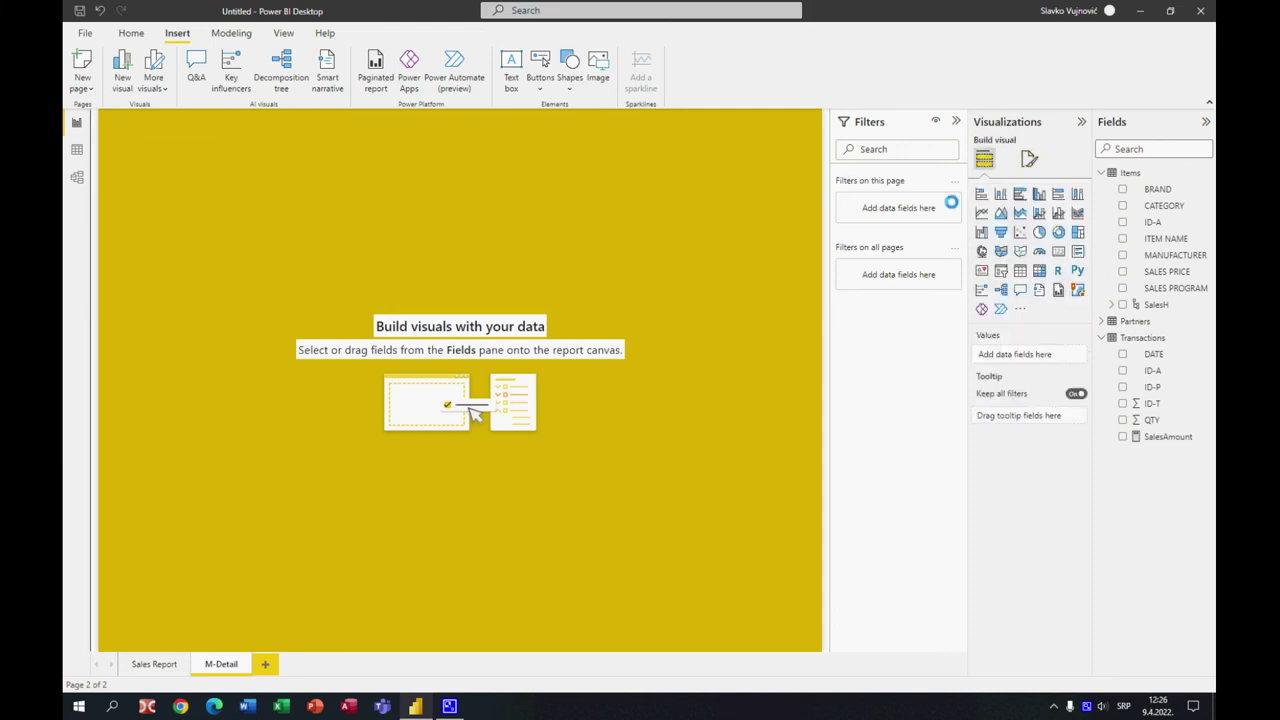
# - Add a pie chart with MANUFACTURER as Legend and SalesAmount as Values
pyautogui.click(1039, 231)
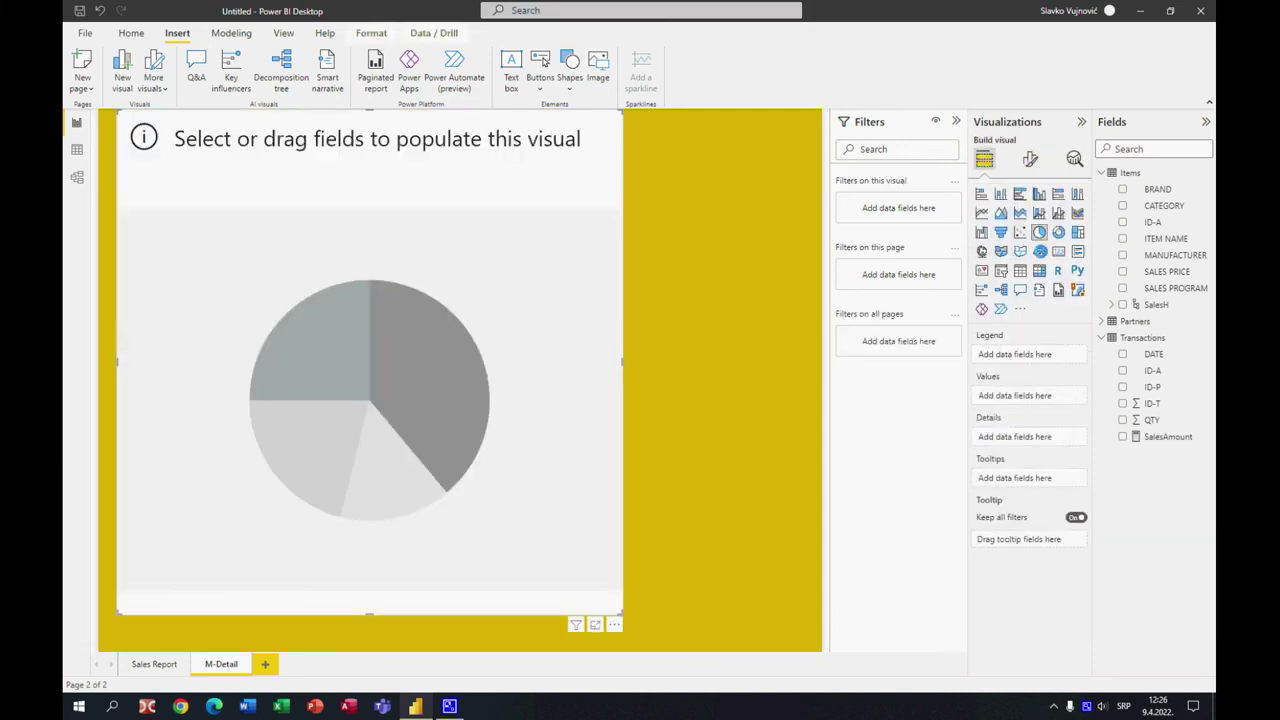
pyautogui.moveTo(1162, 255); pyautogui.dragTo(1046, 353)
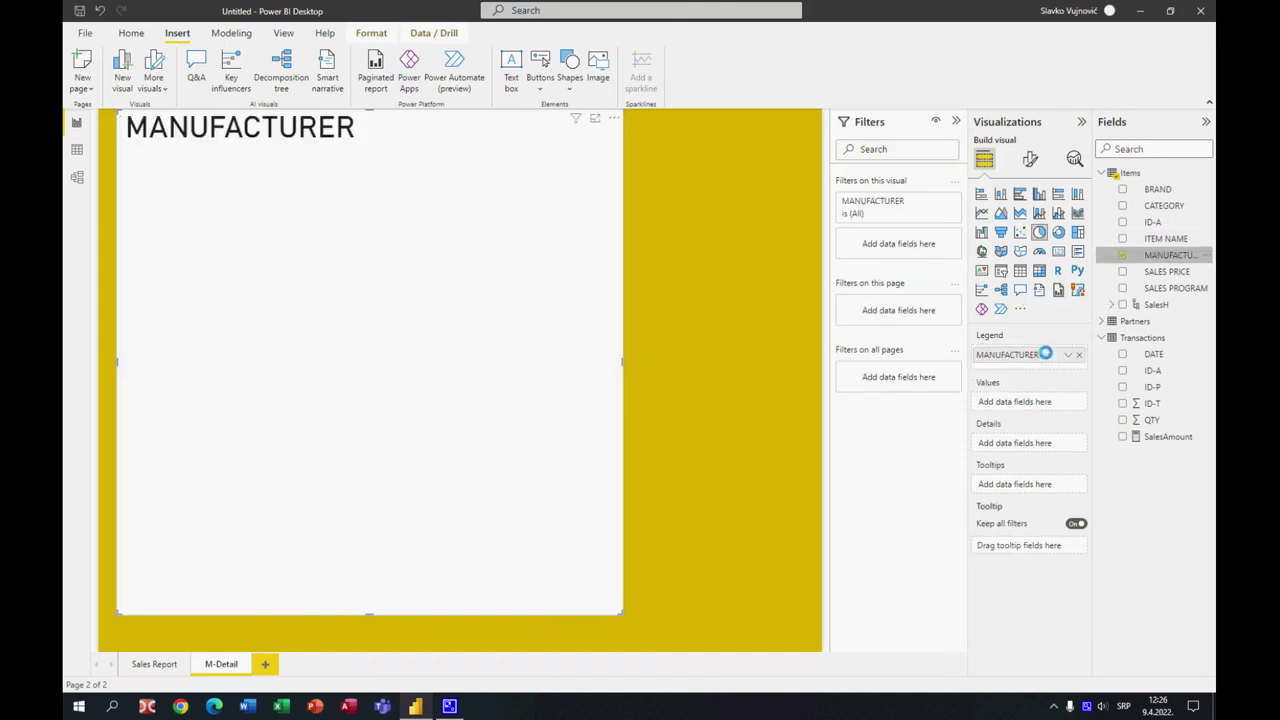
pyautogui.moveTo(1150, 437); pyautogui.dragTo(1034, 400)
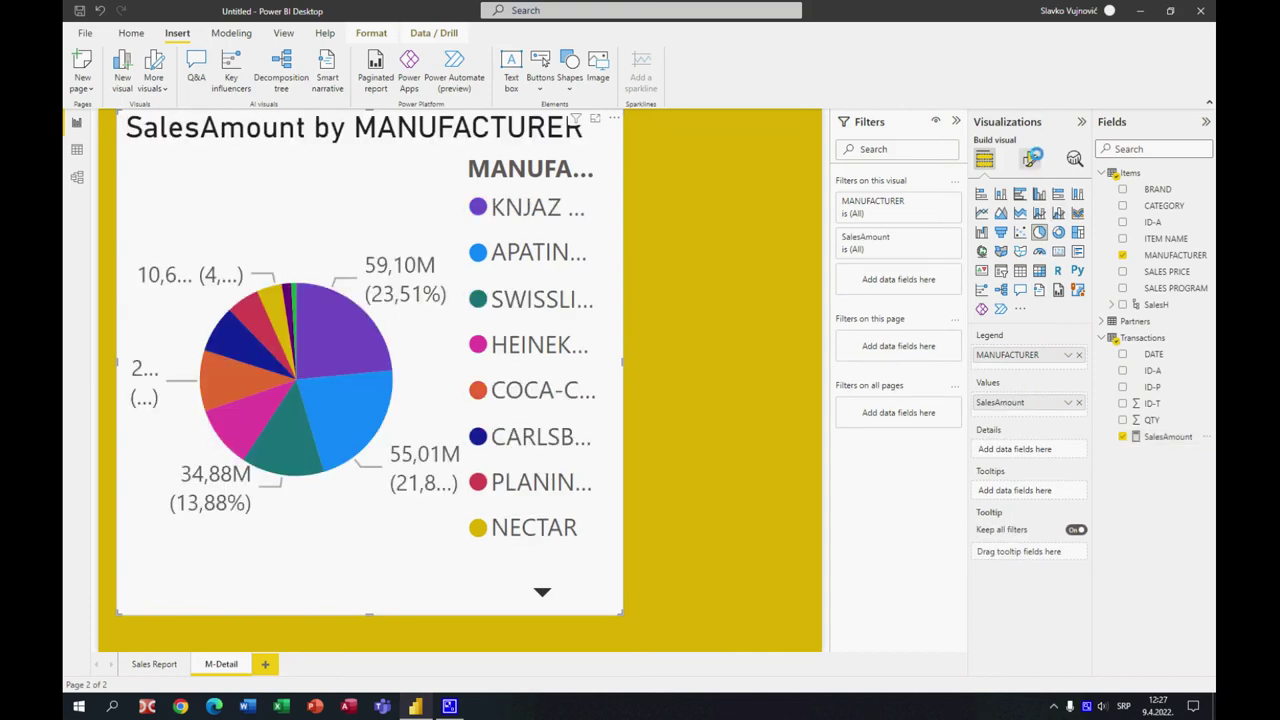
# - Turn on the pie chart's visual border under General > Effects
pyautogui.click(1032, 157)
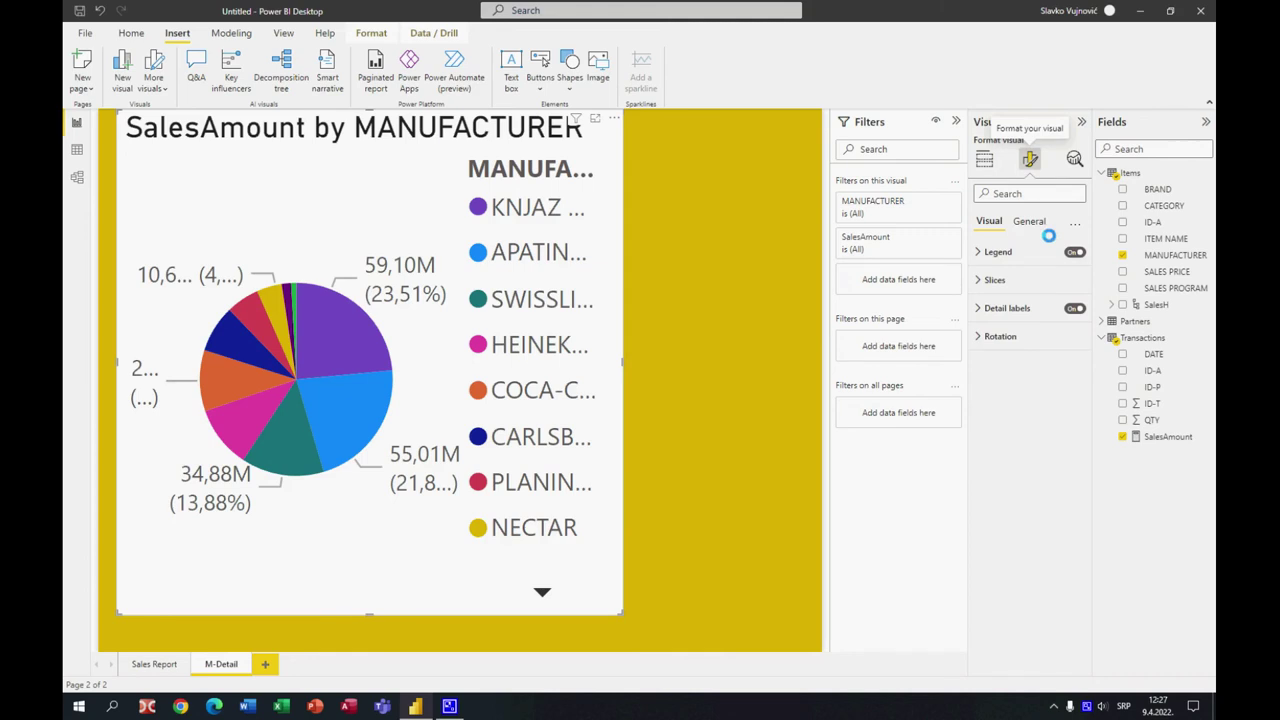
pyautogui.click(1022, 224)
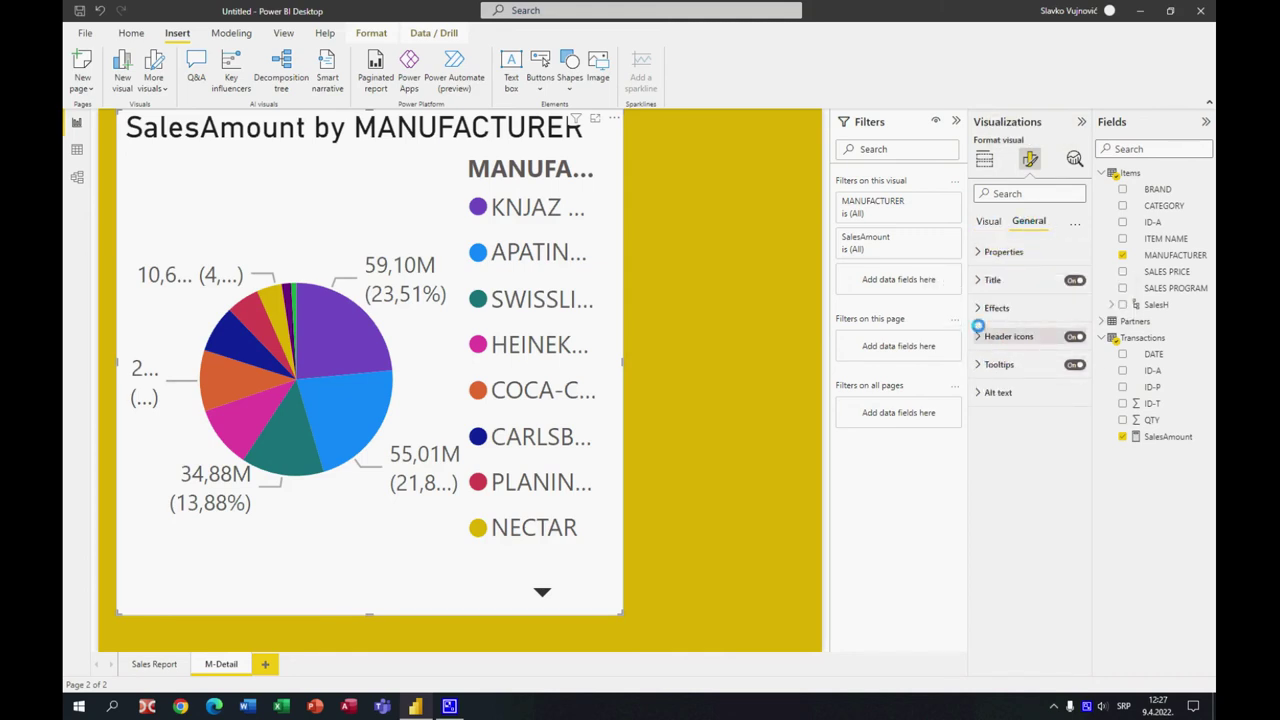
pyautogui.click(984, 308)
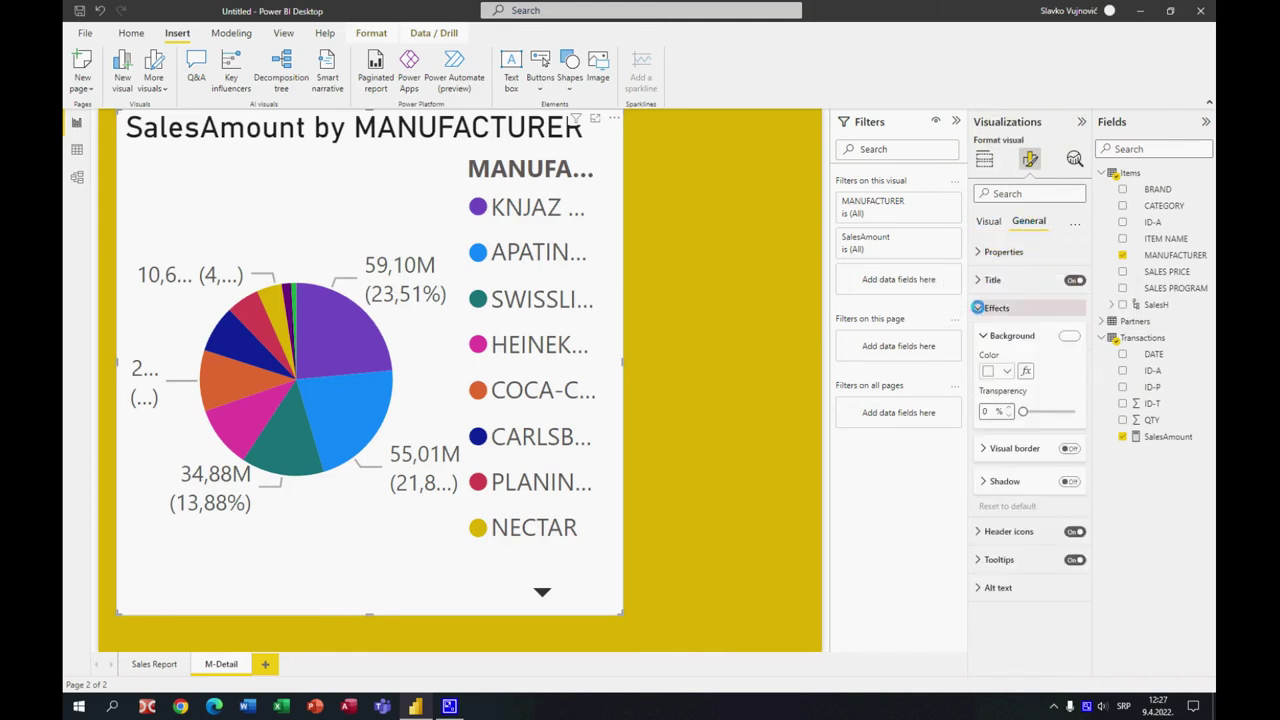
pyautogui.click(1070, 448)
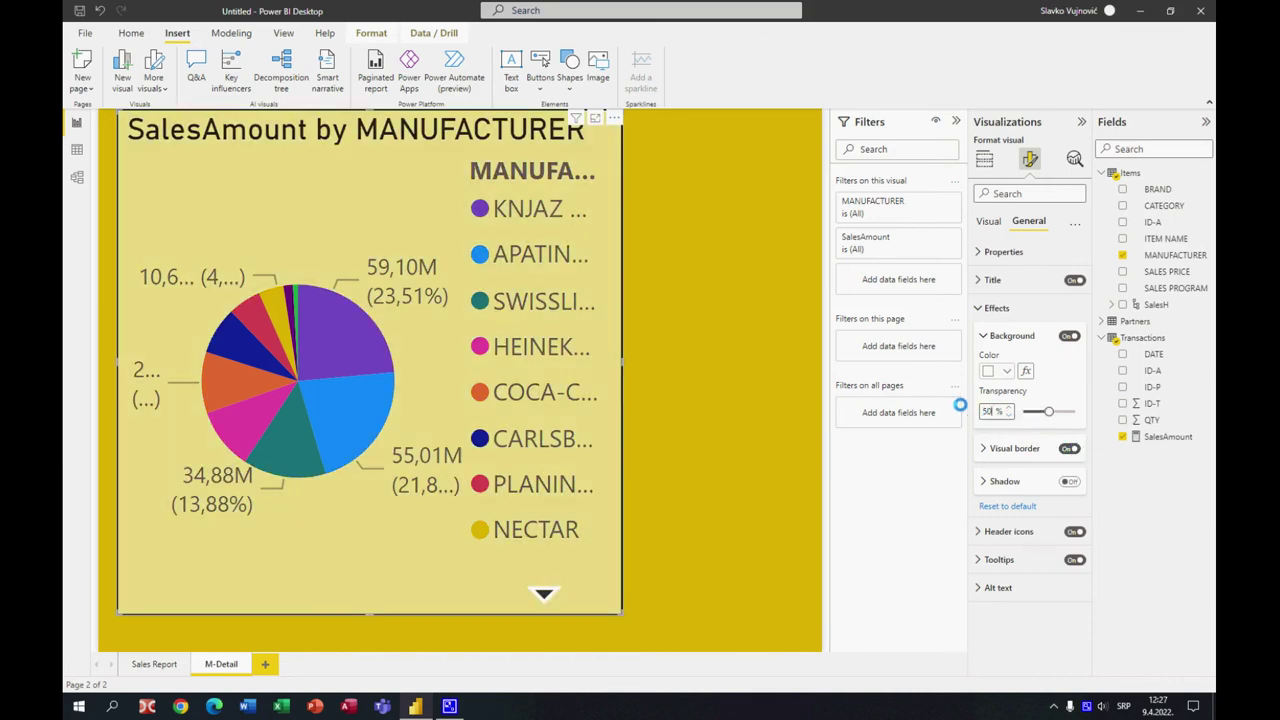
# - Resize the pie chart to fill most of the M-Detail canvas
pyautogui.moveTo(455, 620)
pyautogui.mouseDown()
pyautogui.moveTo(453, 632)
pyautogui.moveTo(450, 621)
pyautogui.mouseUp()
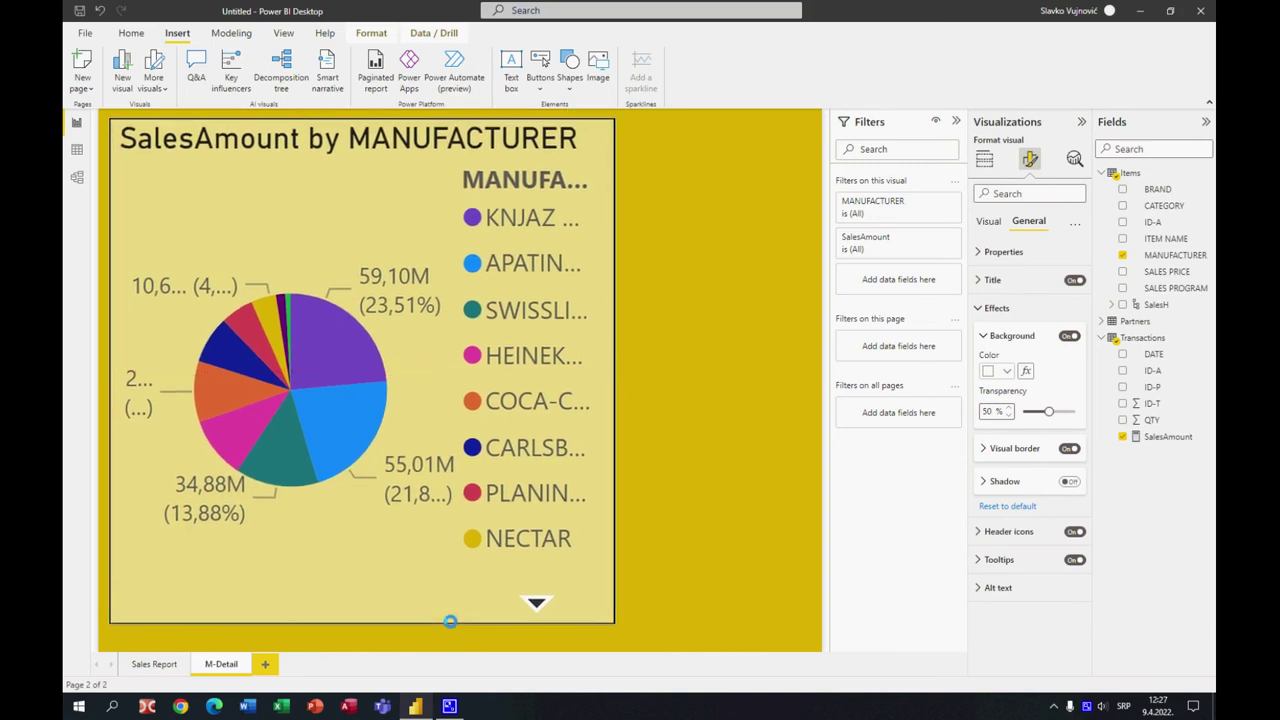
pyautogui.moveTo(614, 371); pyautogui.dragTo(814, 371)
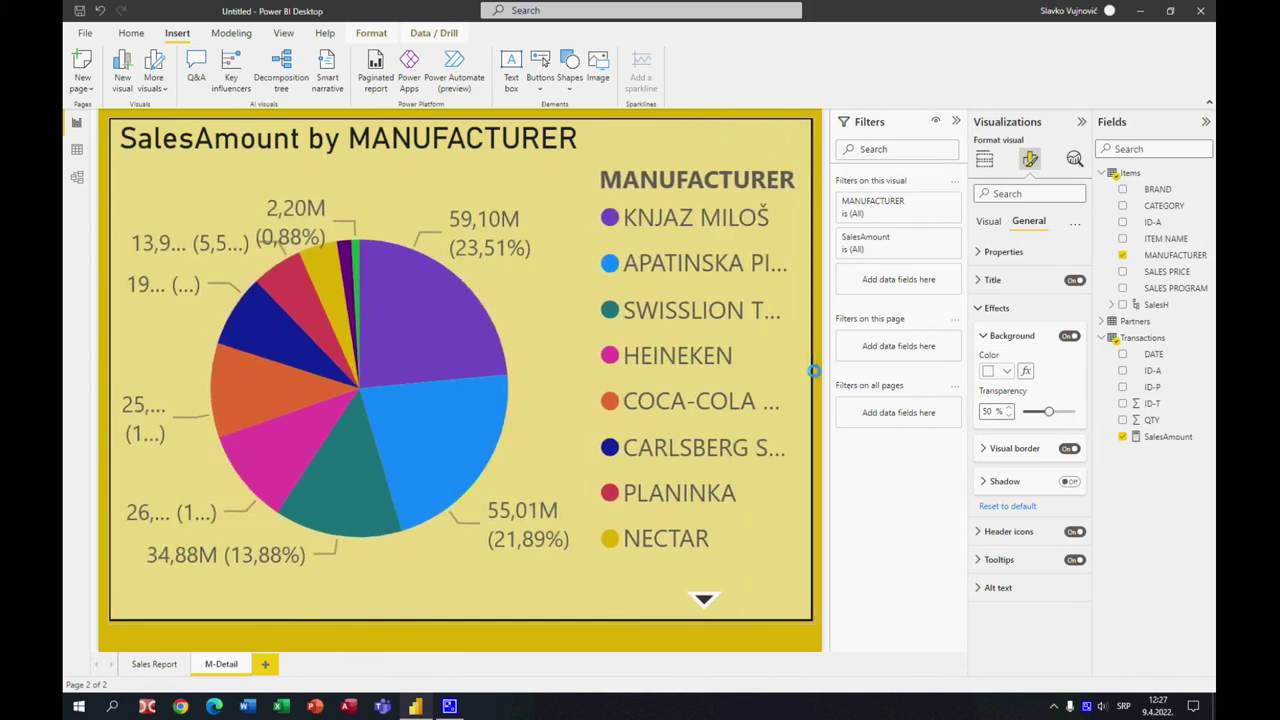
pyautogui.moveTo(458, 621); pyautogui.dragTo(458, 640)
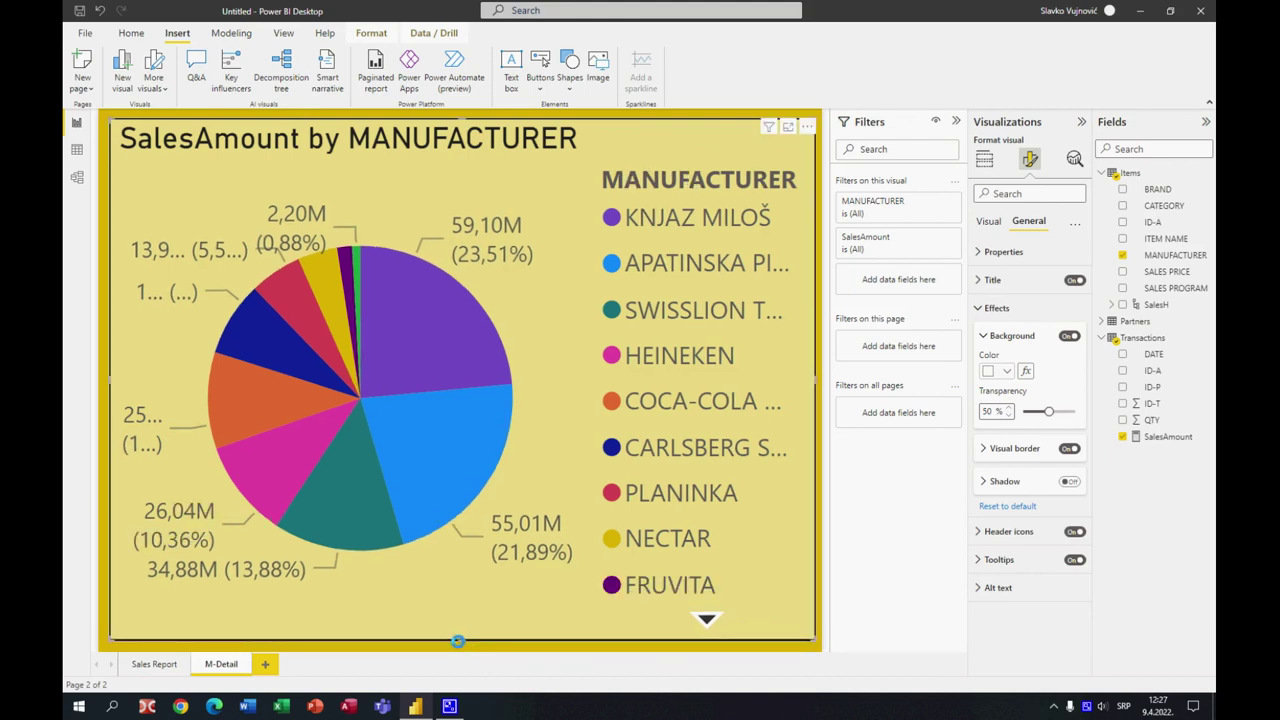
# - On the Sales Report page, set the CATEGORY bar chart's tooltip page to M-Detail
pyautogui.click(166, 665)
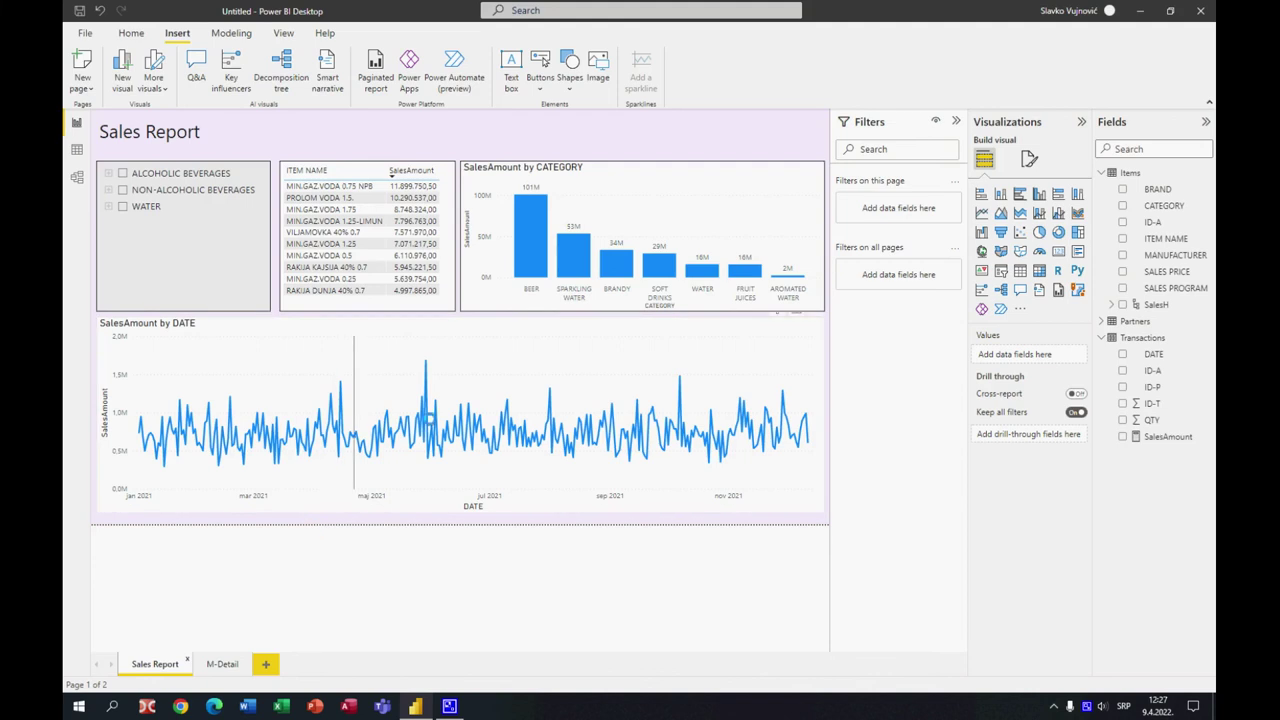
pyautogui.click(492, 308)
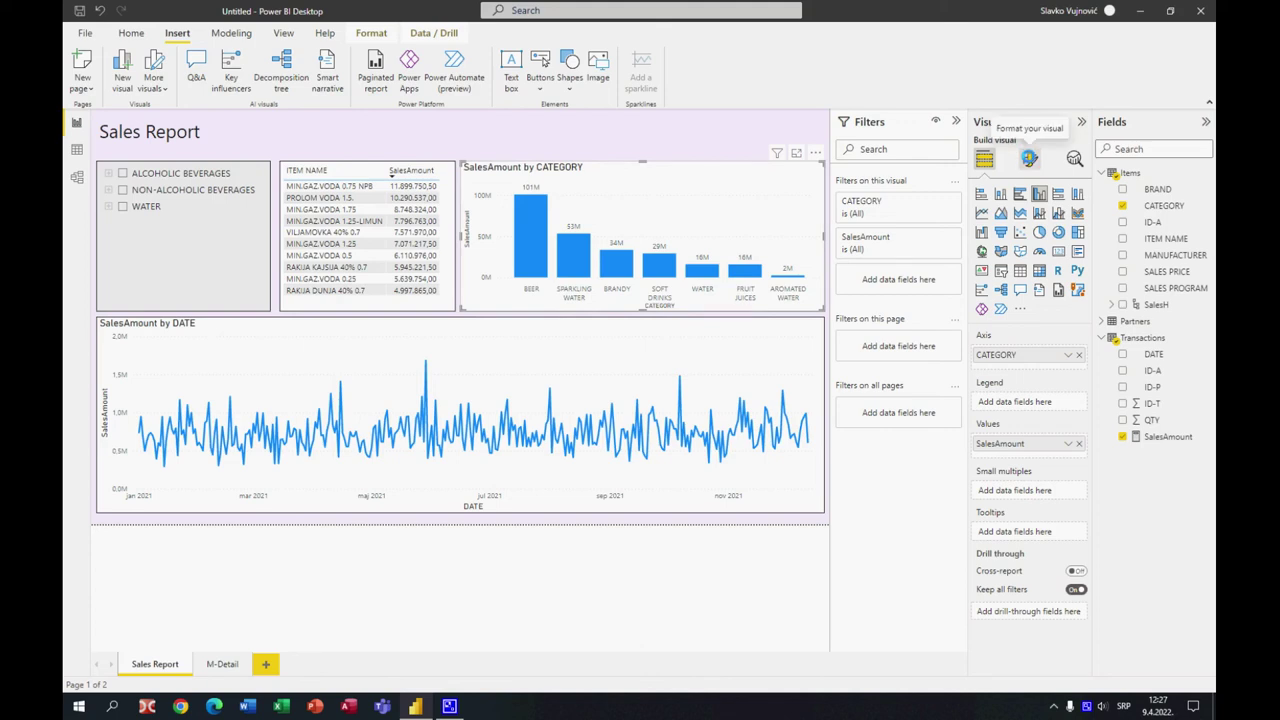
pyautogui.click(1029, 158)
pyautogui.click(1029, 220)
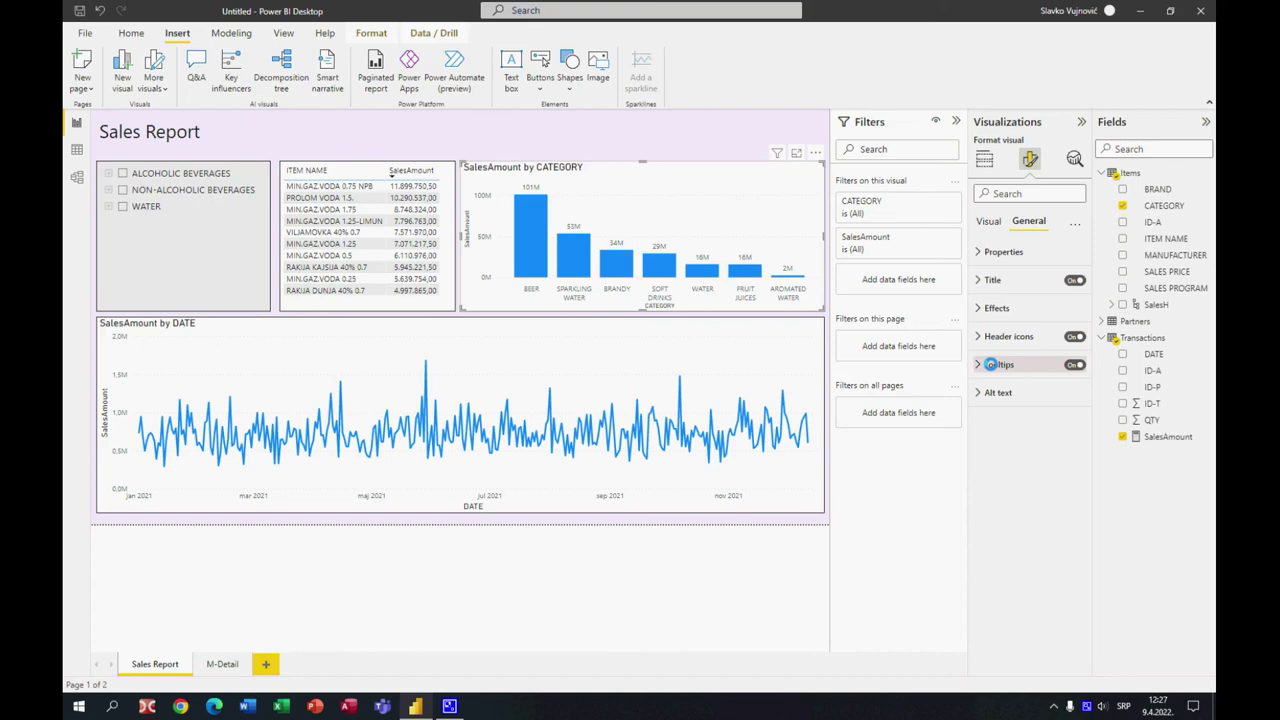
pyautogui.click(981, 364)
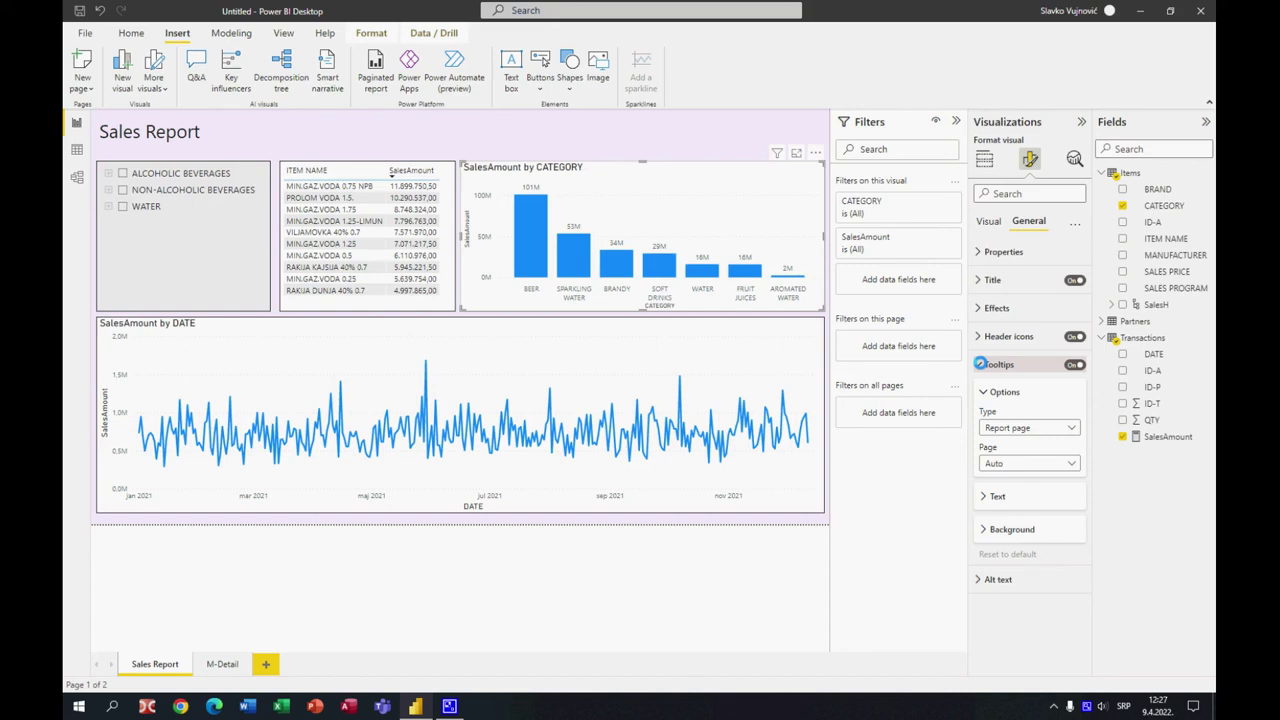
pyautogui.click(1068, 465)
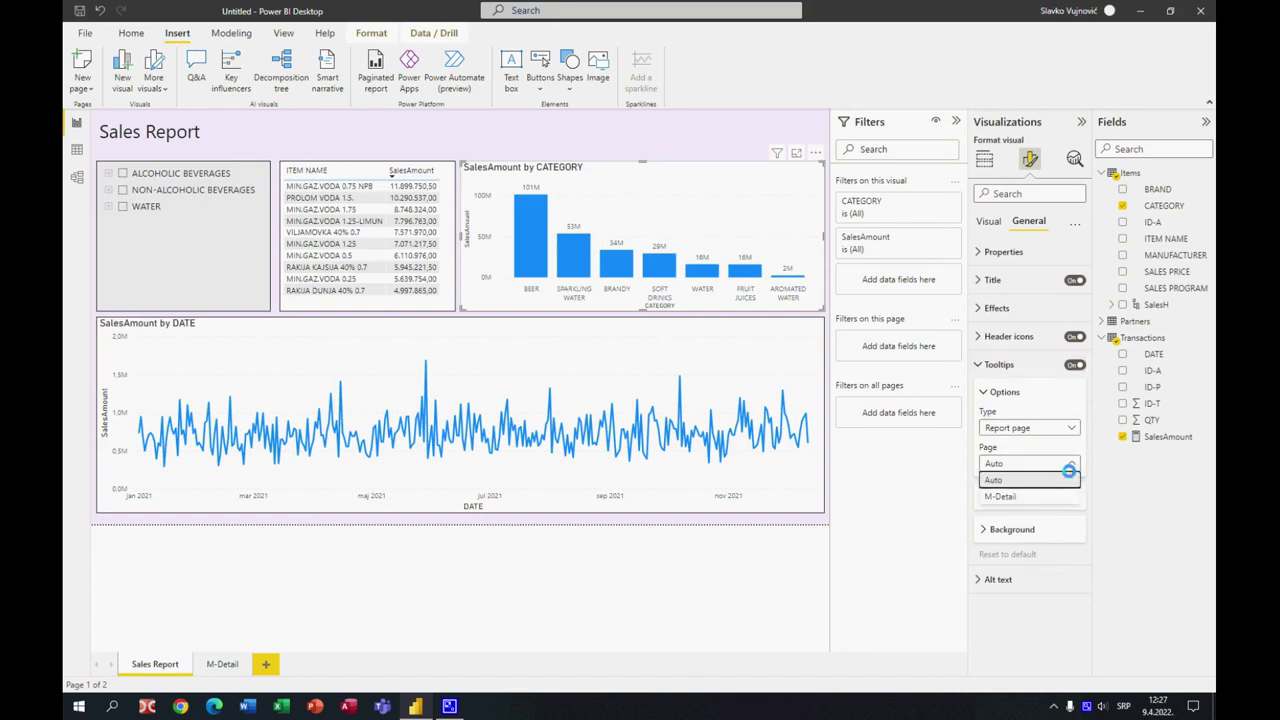
pyautogui.click(1030, 495)
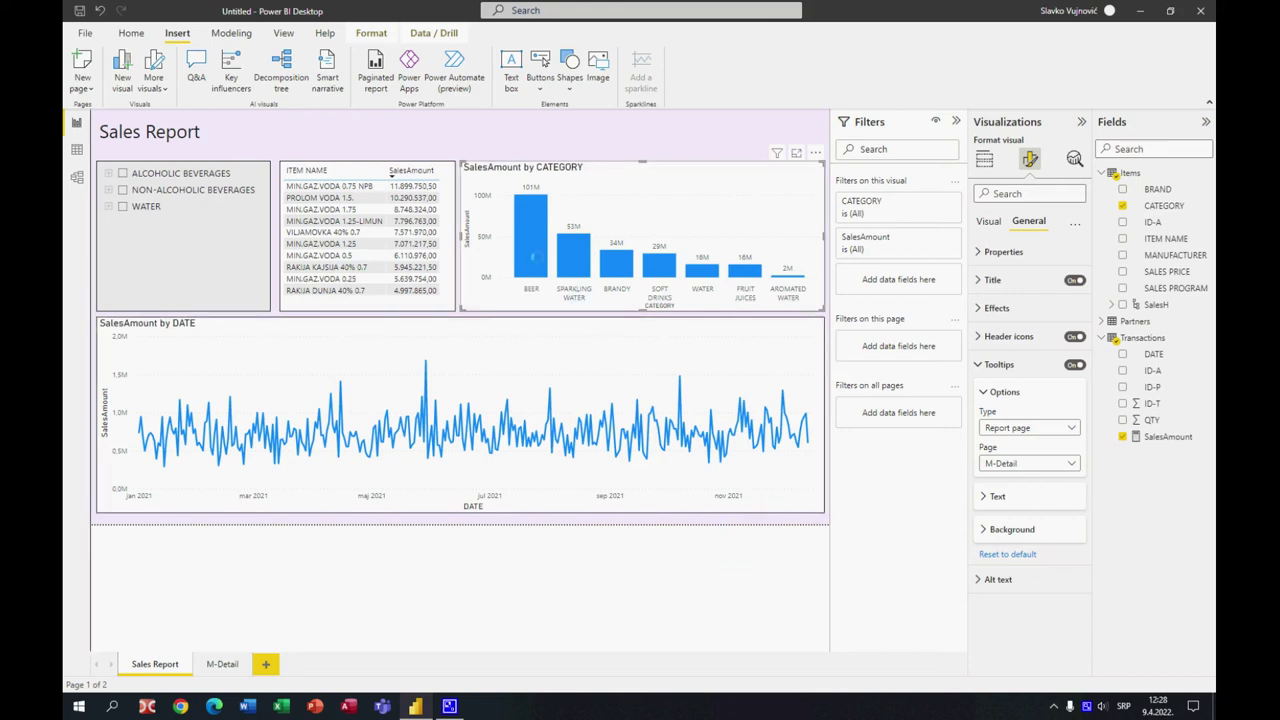
# - Collapse the Visualizations and Filters panes to widen the report canvas
pyautogui.moveTo(571, 255)
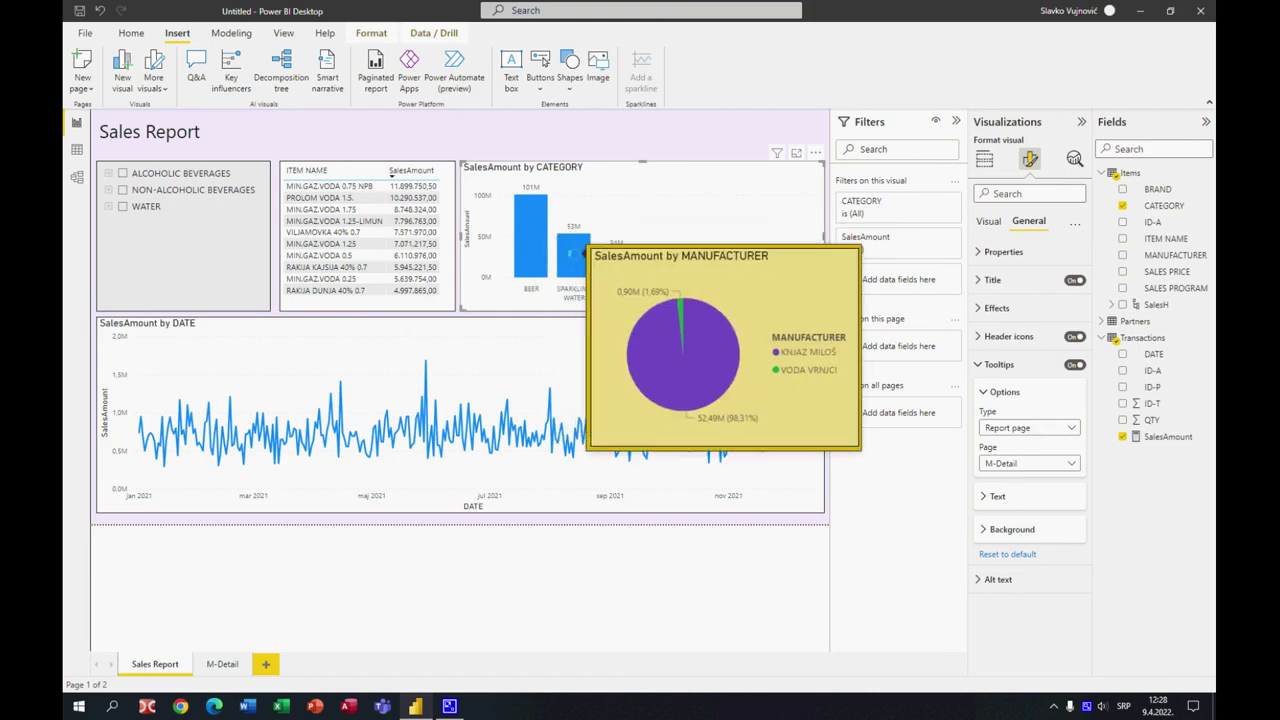
pyautogui.moveTo(621, 266)
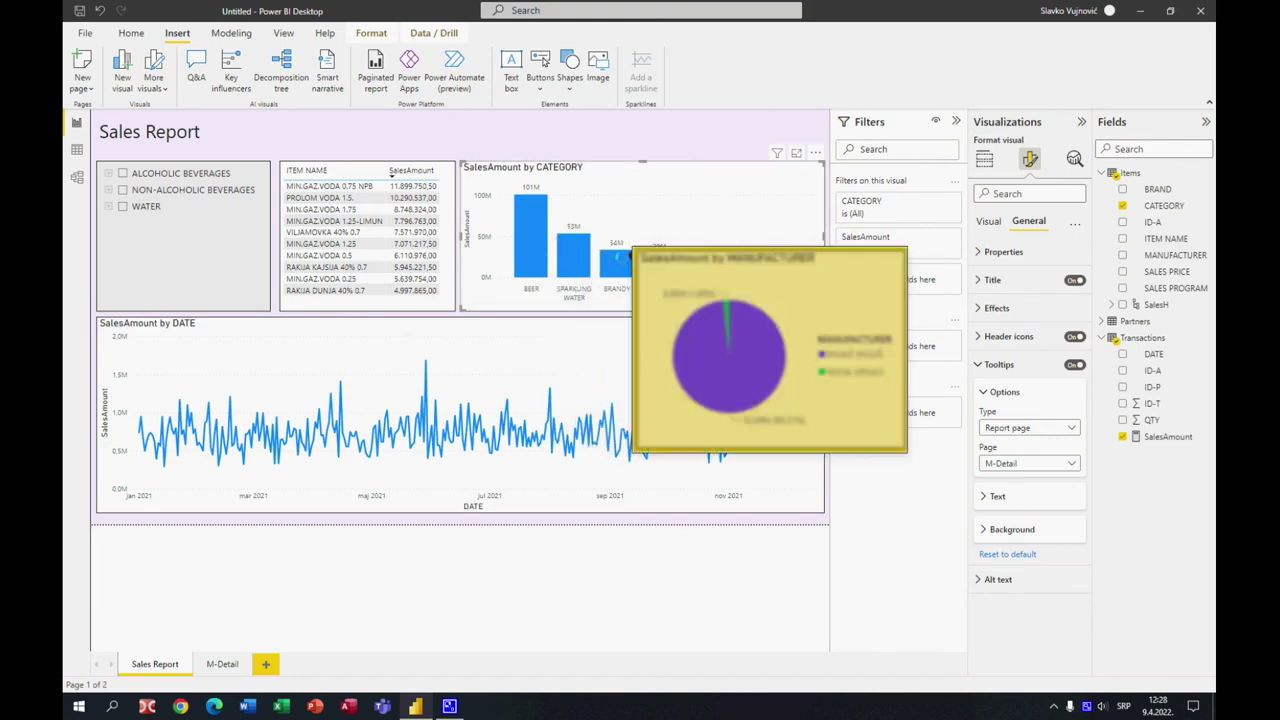
pyautogui.moveTo(535, 228)
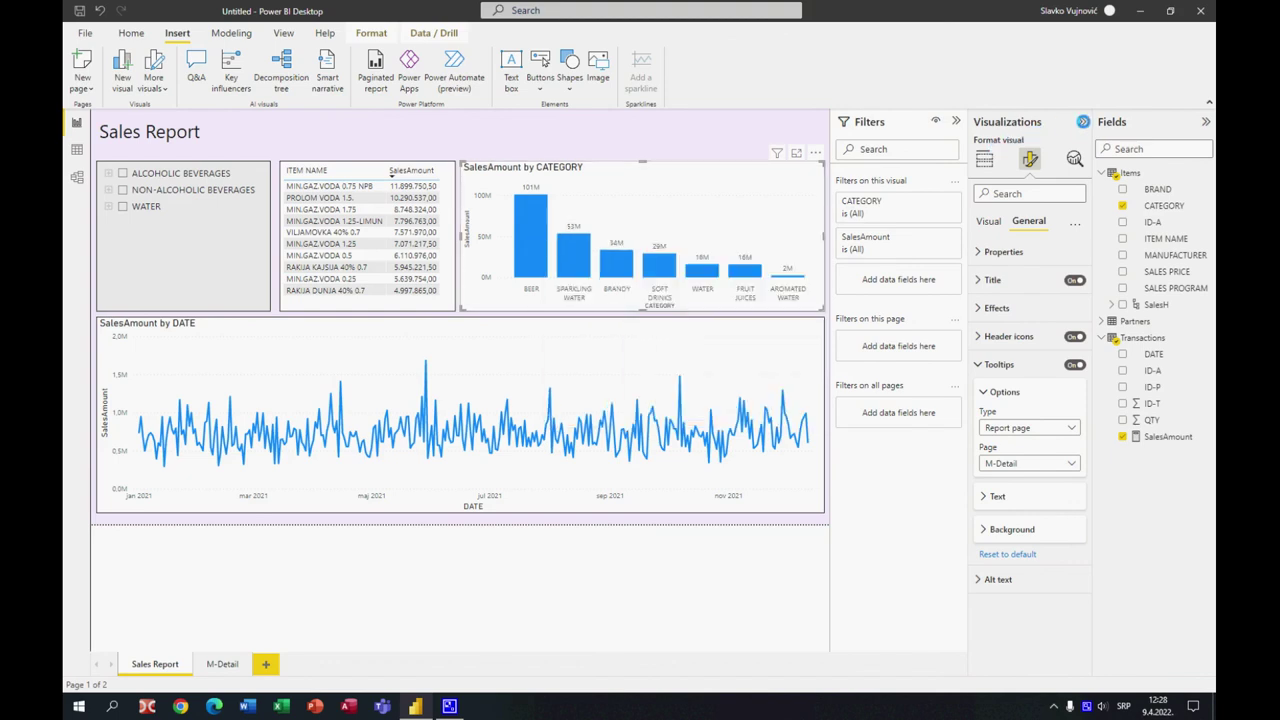
pyautogui.click(1081, 121)
pyautogui.click(1057, 121)
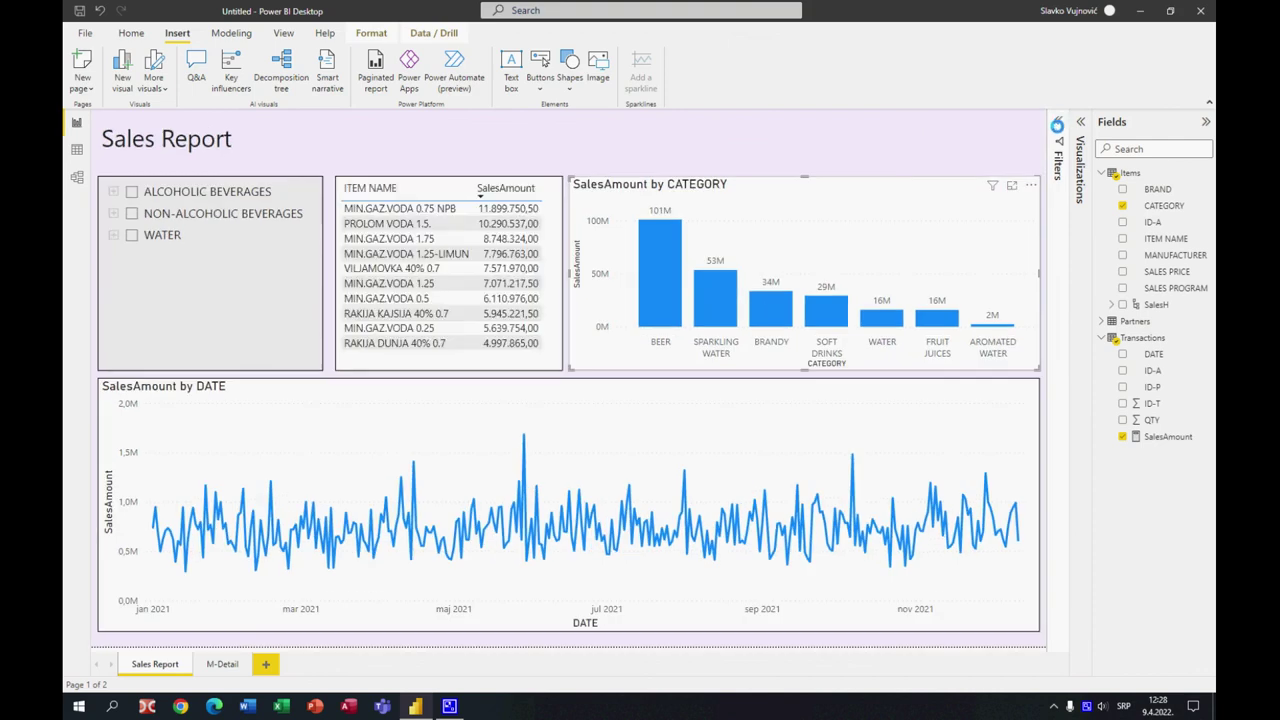
pyautogui.moveTo(713, 259)
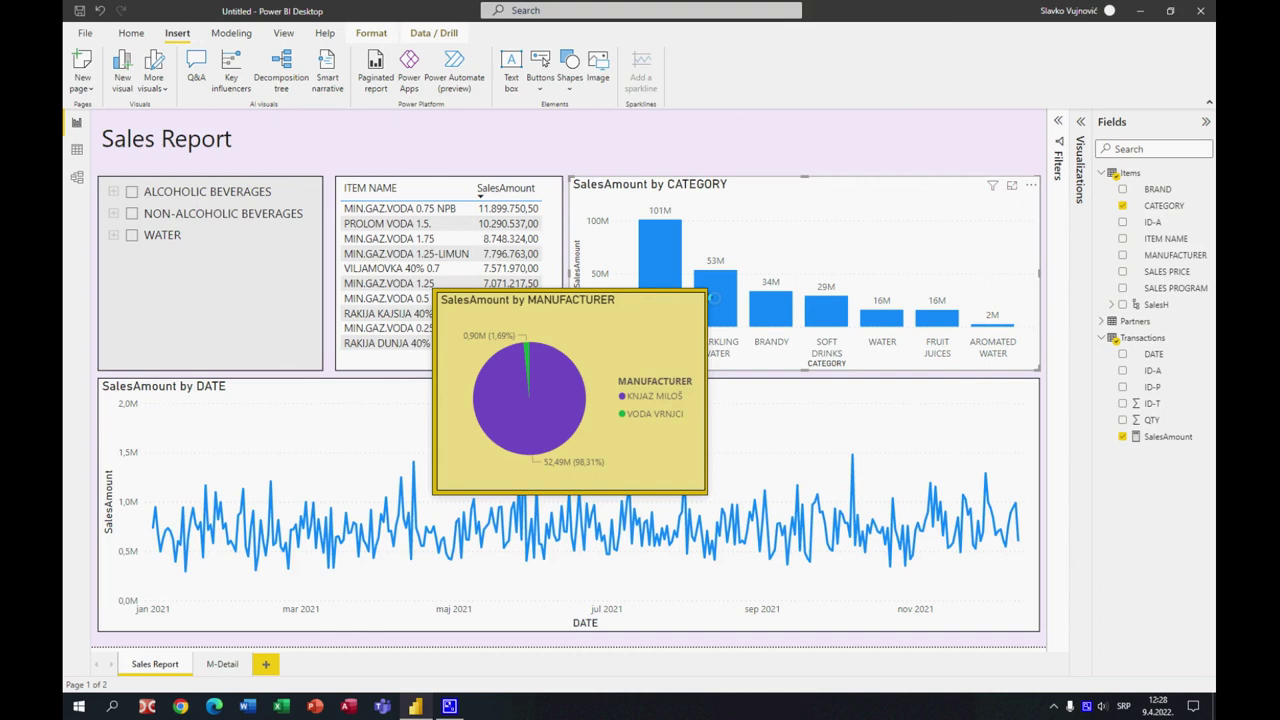
# - Use File > Save as to save the report as SalesR in the Desktop folder
pyautogui.press('Delete')
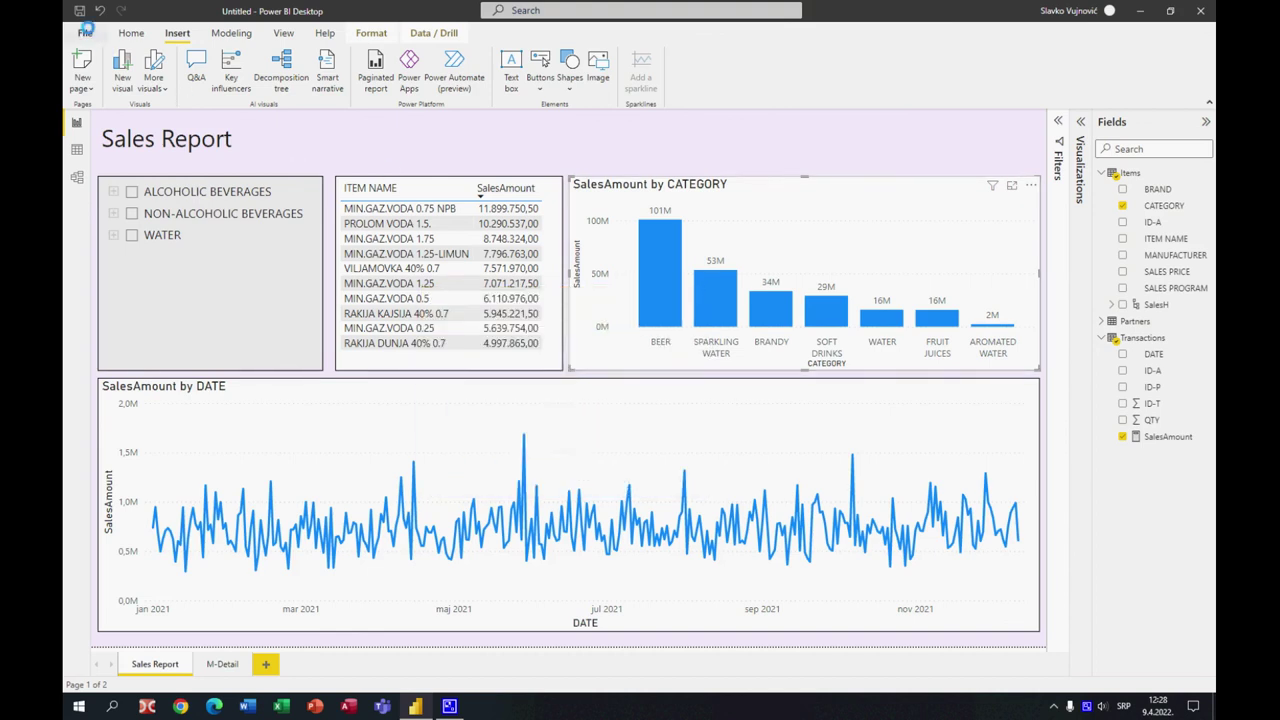
pyautogui.click(85, 33)
pyautogui.click(97, 99)
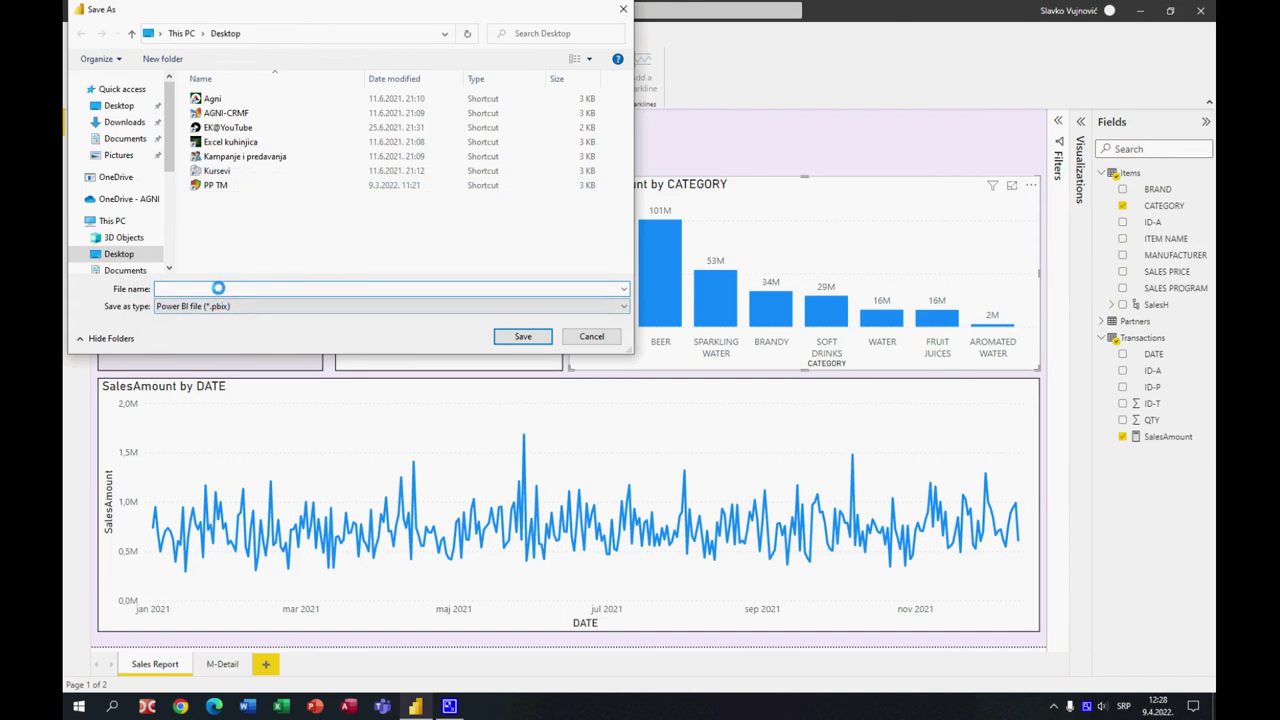
pyautogui.write('Sa')
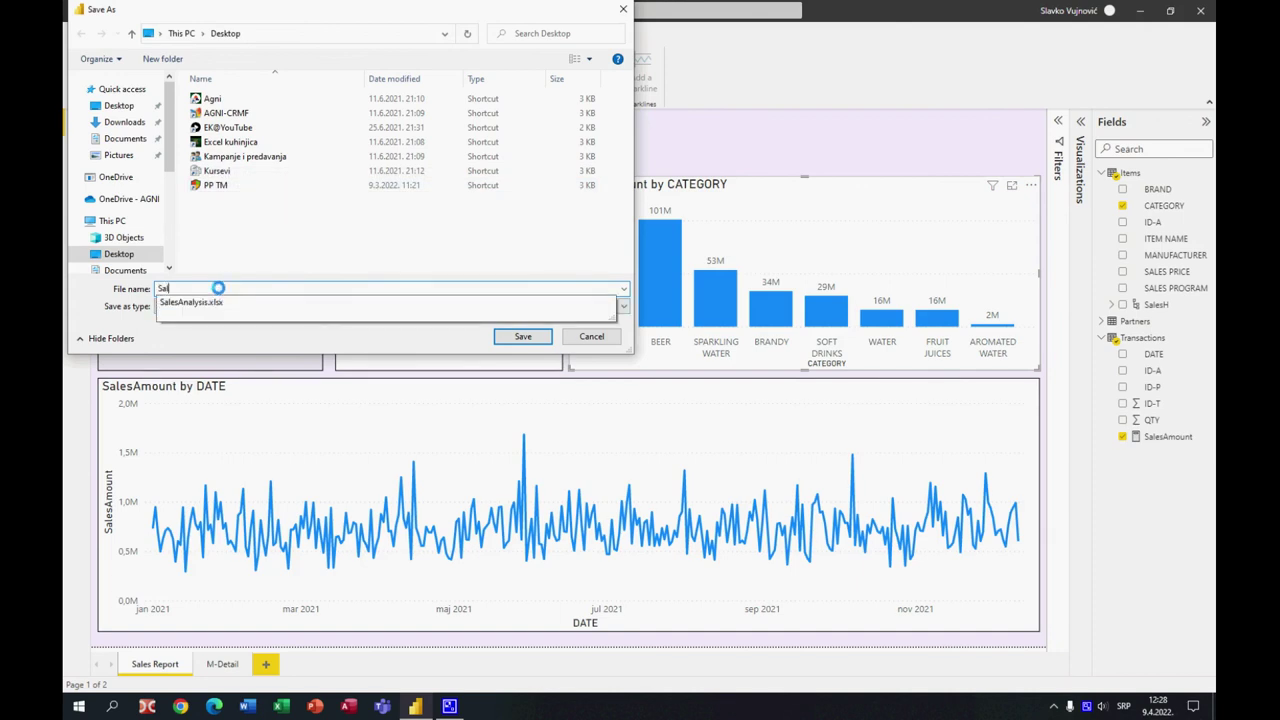
pyautogui.write('lesR')
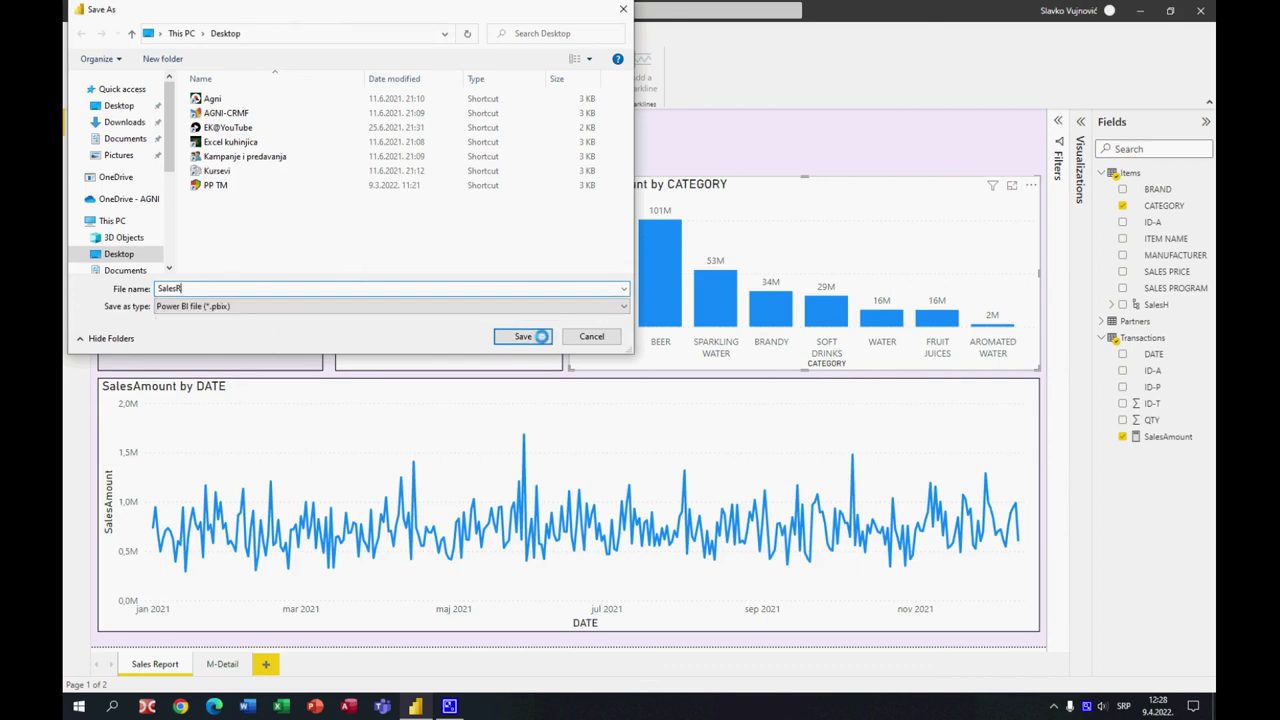
pyautogui.click(538, 336)
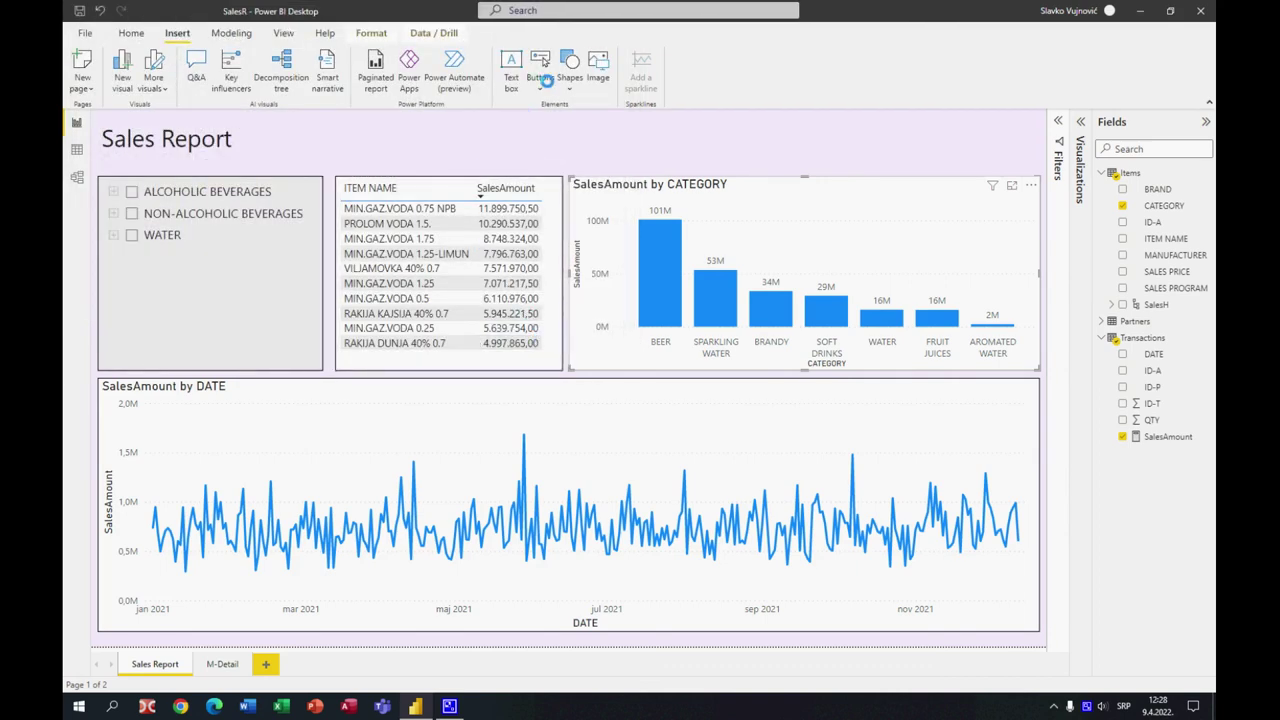
# - Publish SalesR to My workspace and dismiss the success message
pyautogui.click(140, 34)
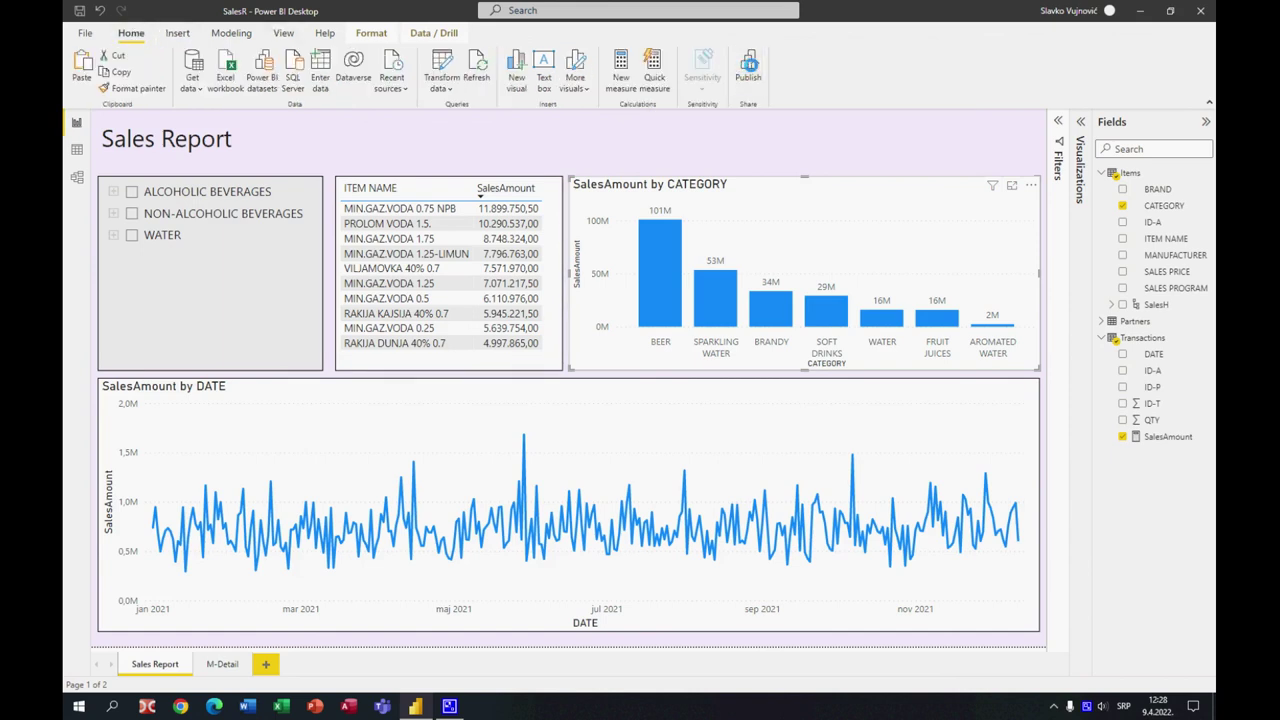
pyautogui.click(750, 66)
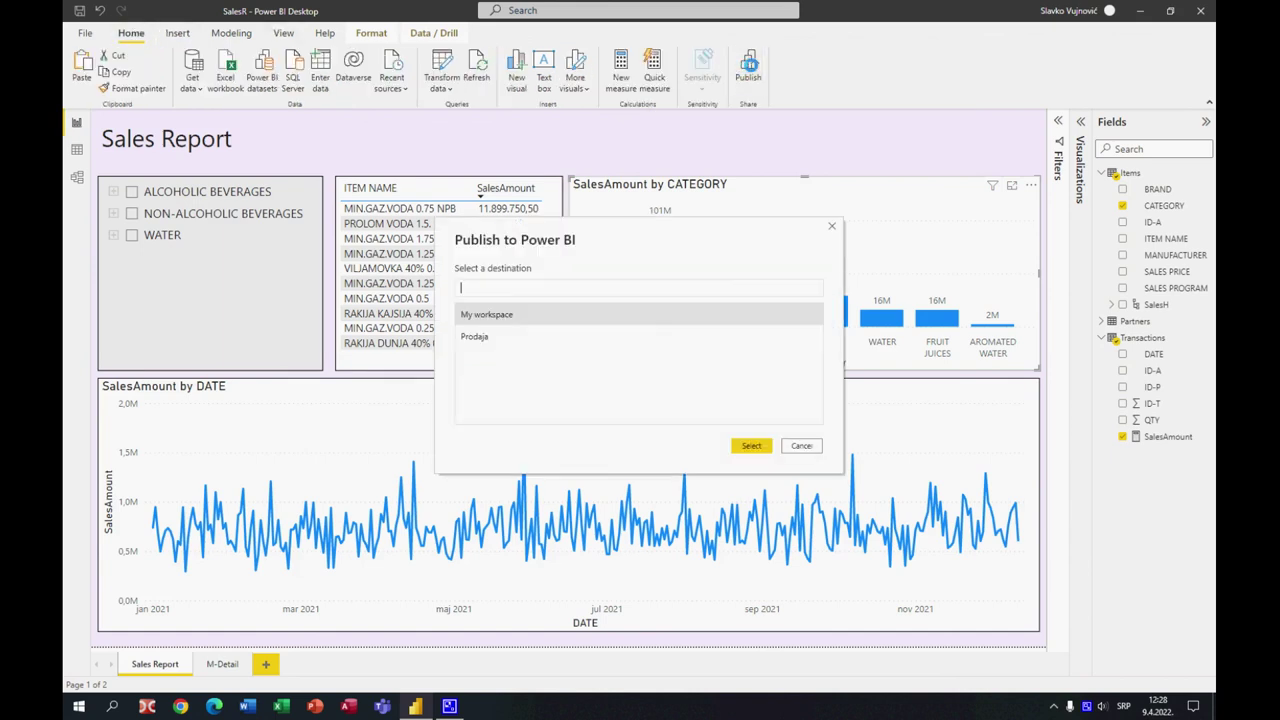
pyautogui.click(756, 445)
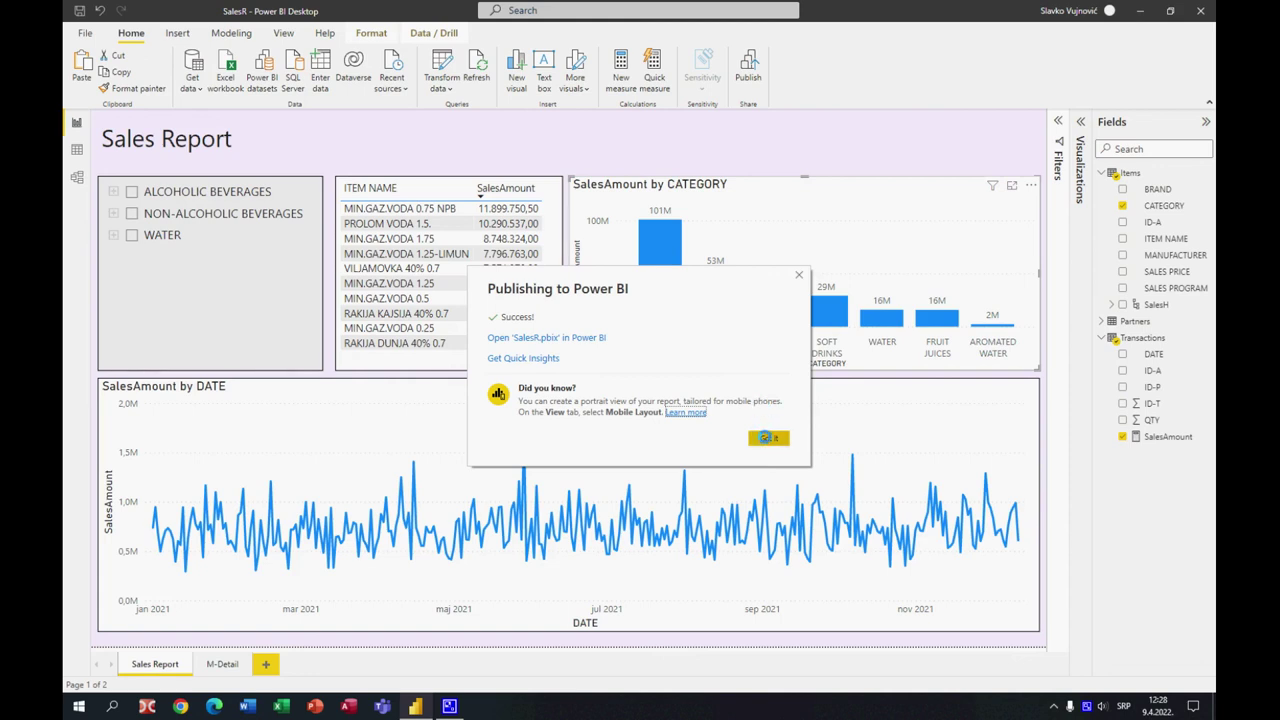
pyautogui.click(766, 437)
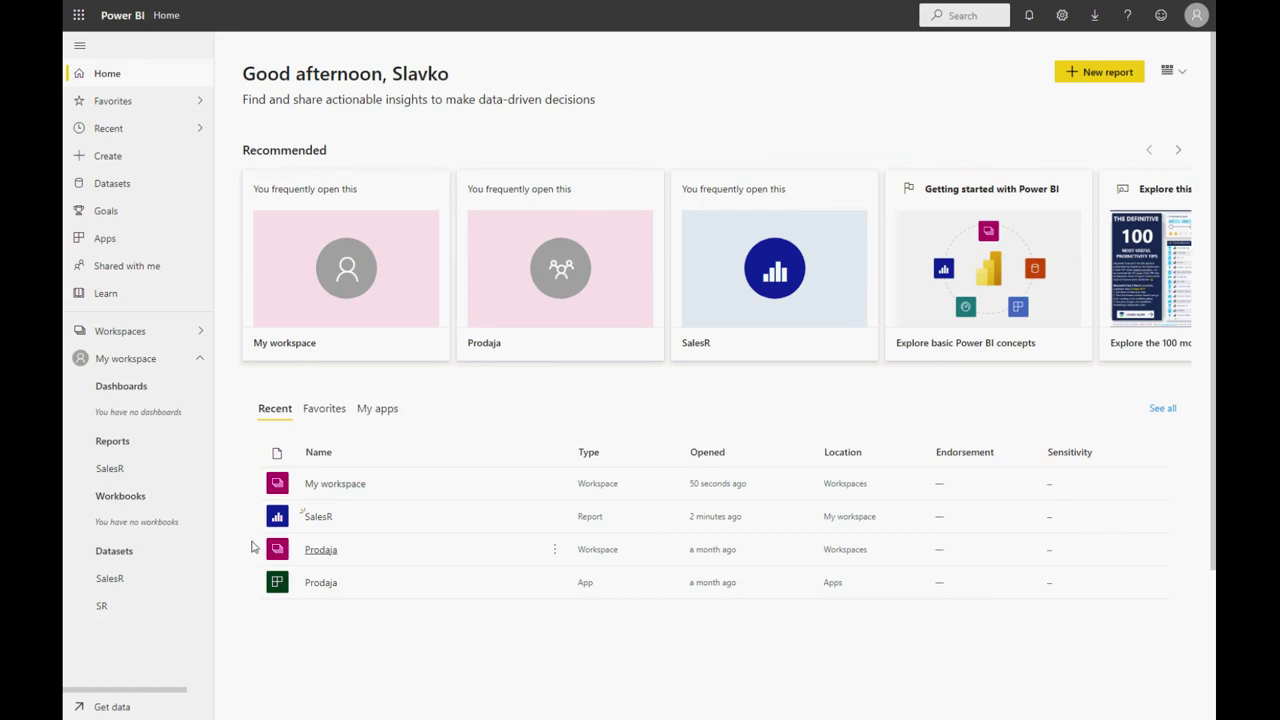
# - Open the SalesR report and pin the CATEGORY bar chart to a new dashboard named SR
pyautogui.click(110, 469)
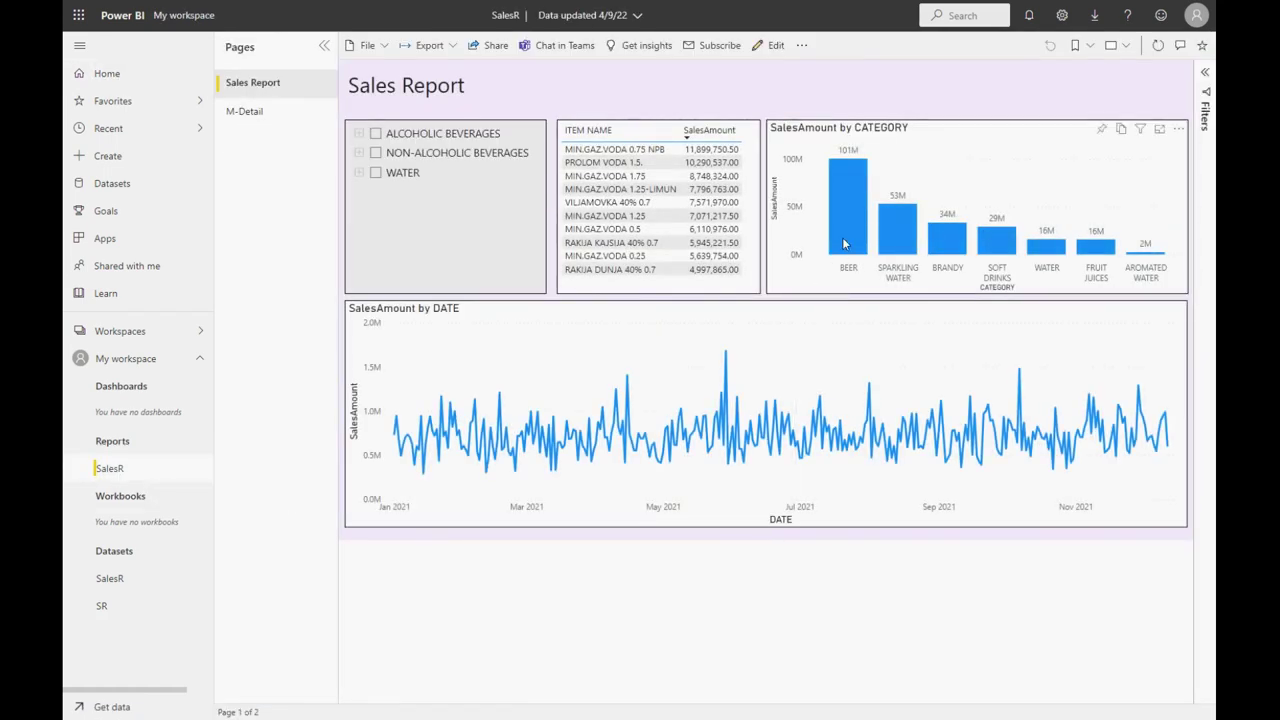
pyautogui.moveTo(916, 249)
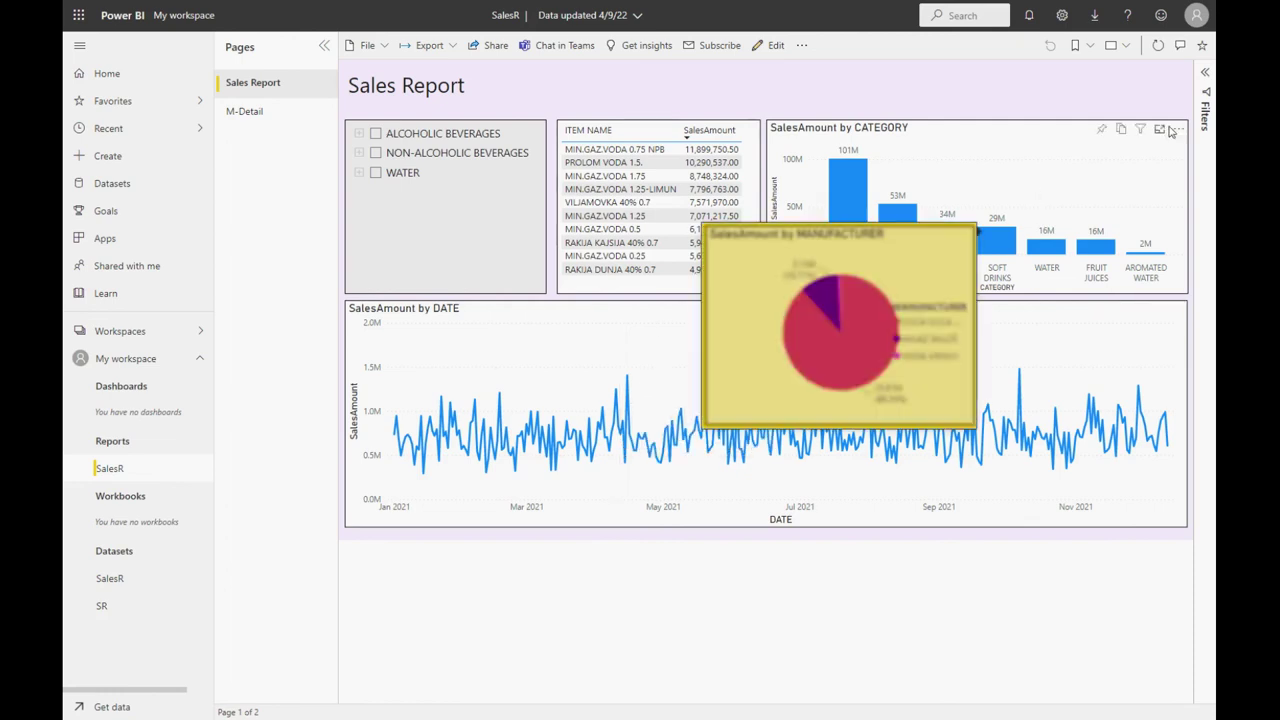
pyautogui.click(1103, 129)
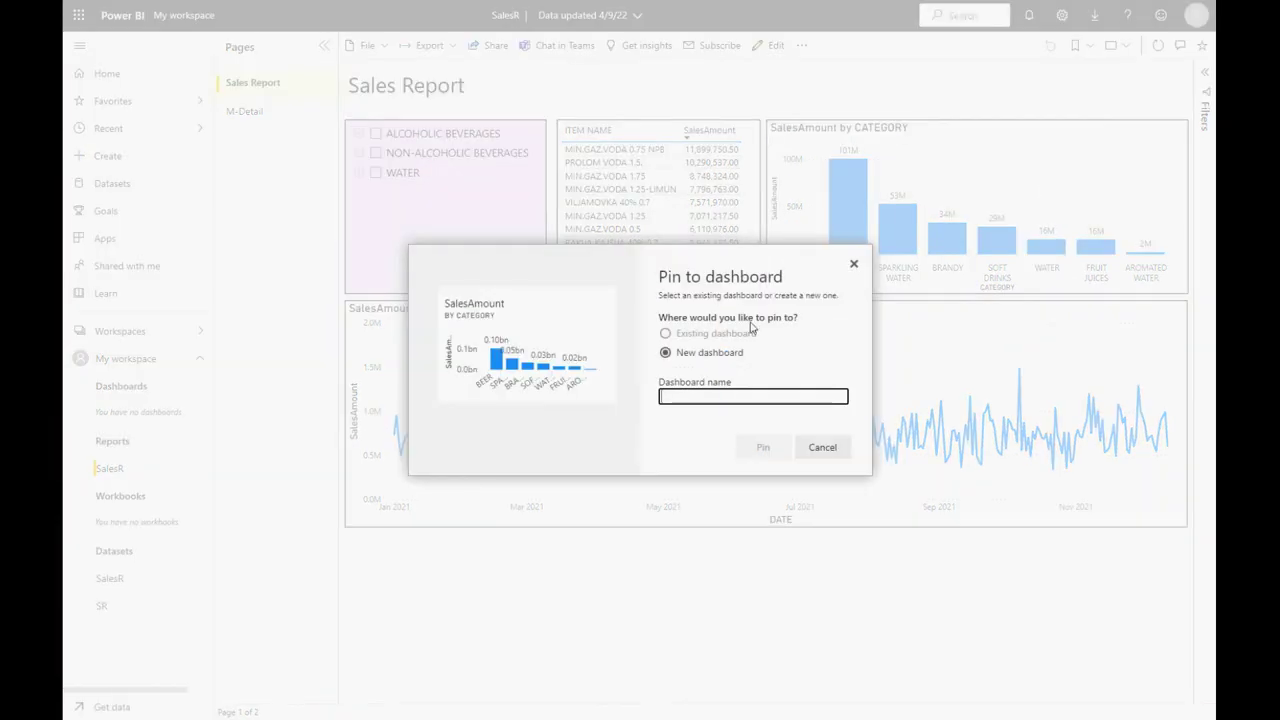
pyautogui.write('SR')
pyautogui.click(757, 448)
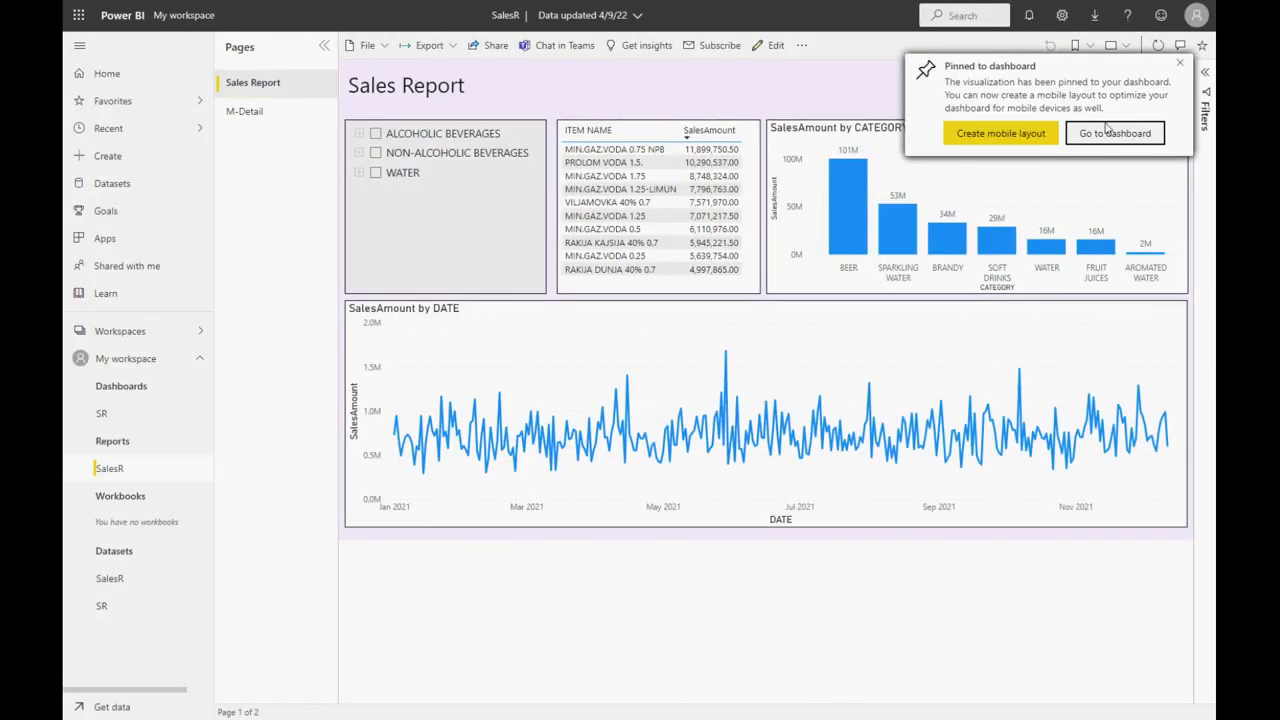
pyautogui.click(1184, 68)
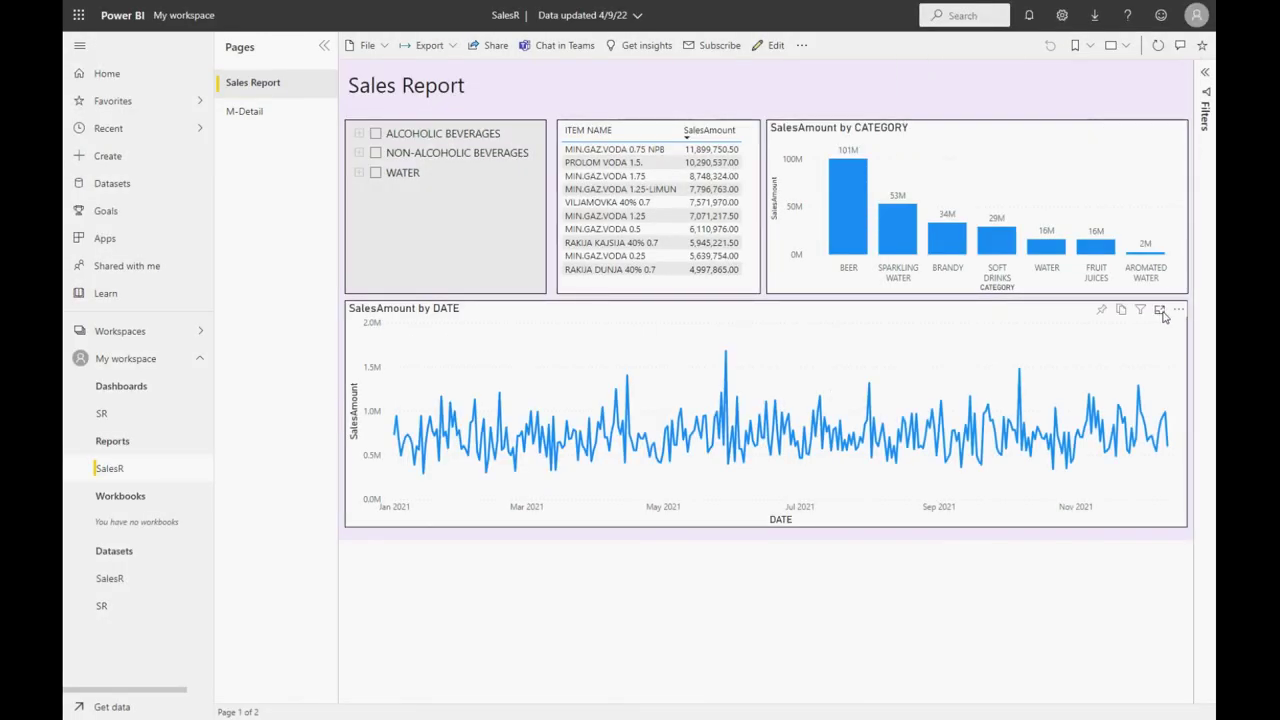
# - Pin the DATE line chart to the existing SR dashboard
pyautogui.click(1103, 312)
pyautogui.click(739, 356)
pyautogui.click(690, 334)
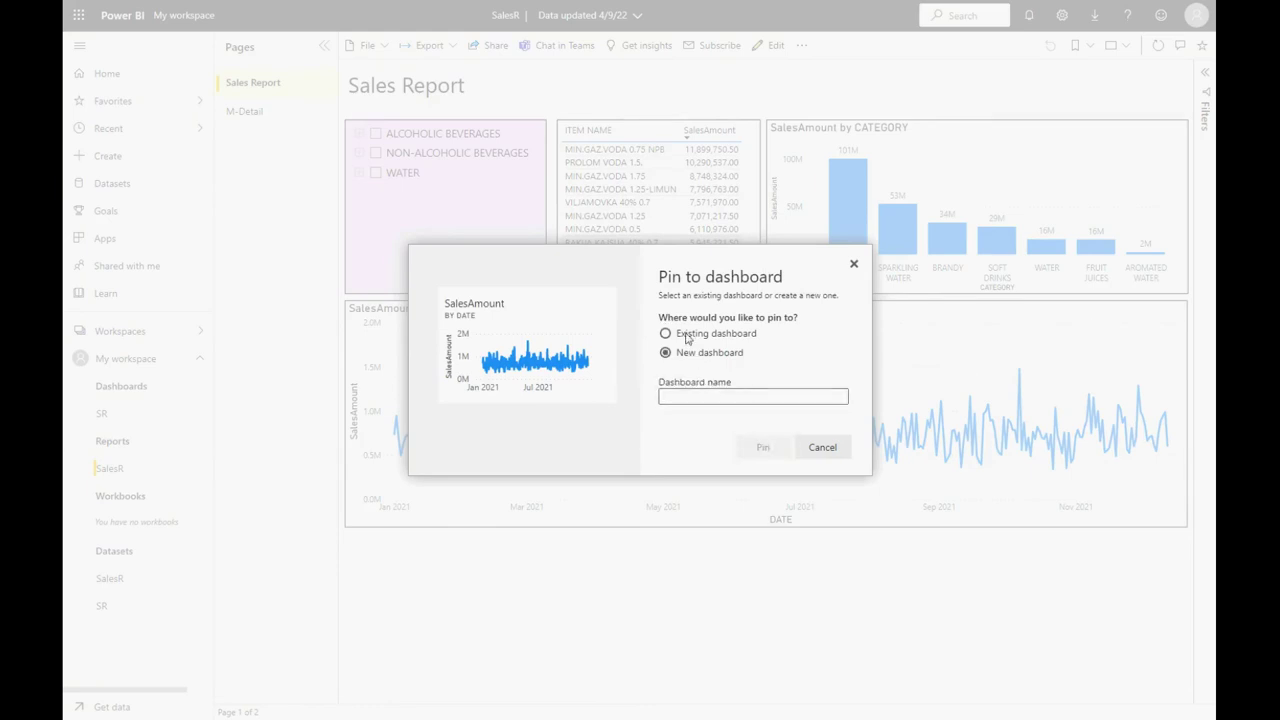
pyautogui.click(760, 450)
# - Go to the SR dashboard to view the pinned CATEGORY and DATE charts
pyautogui.click(1118, 139)
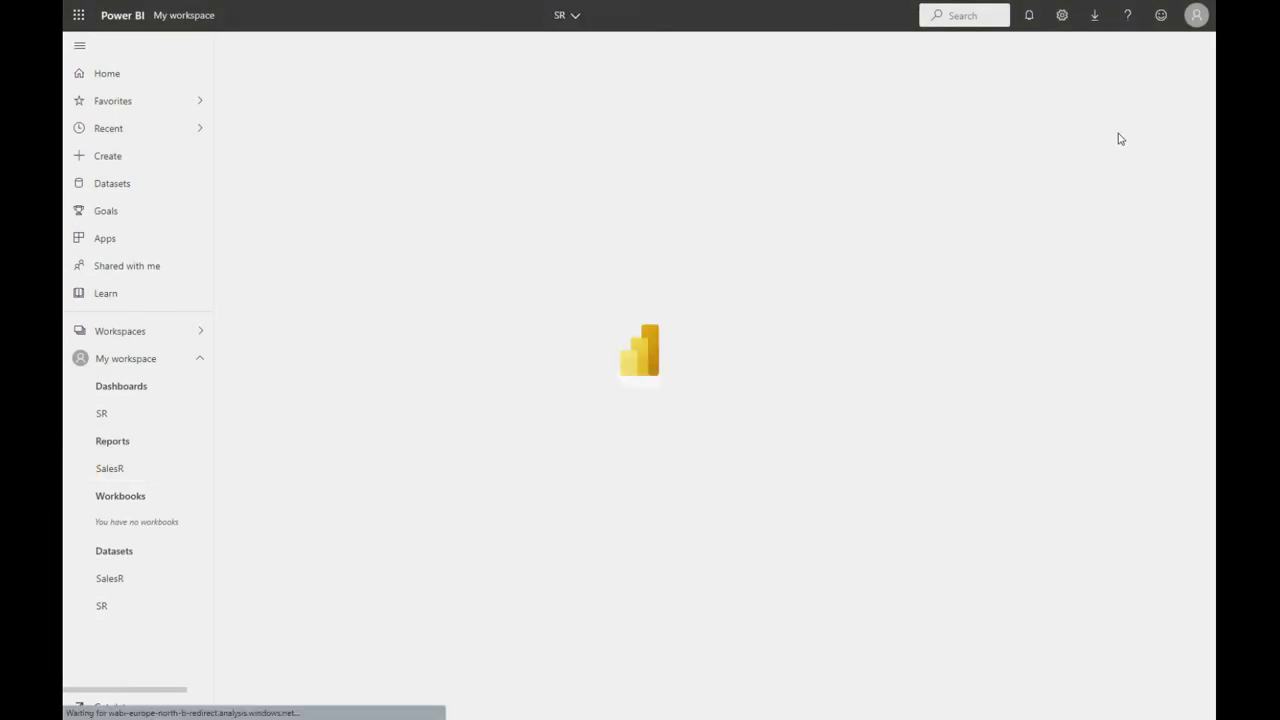